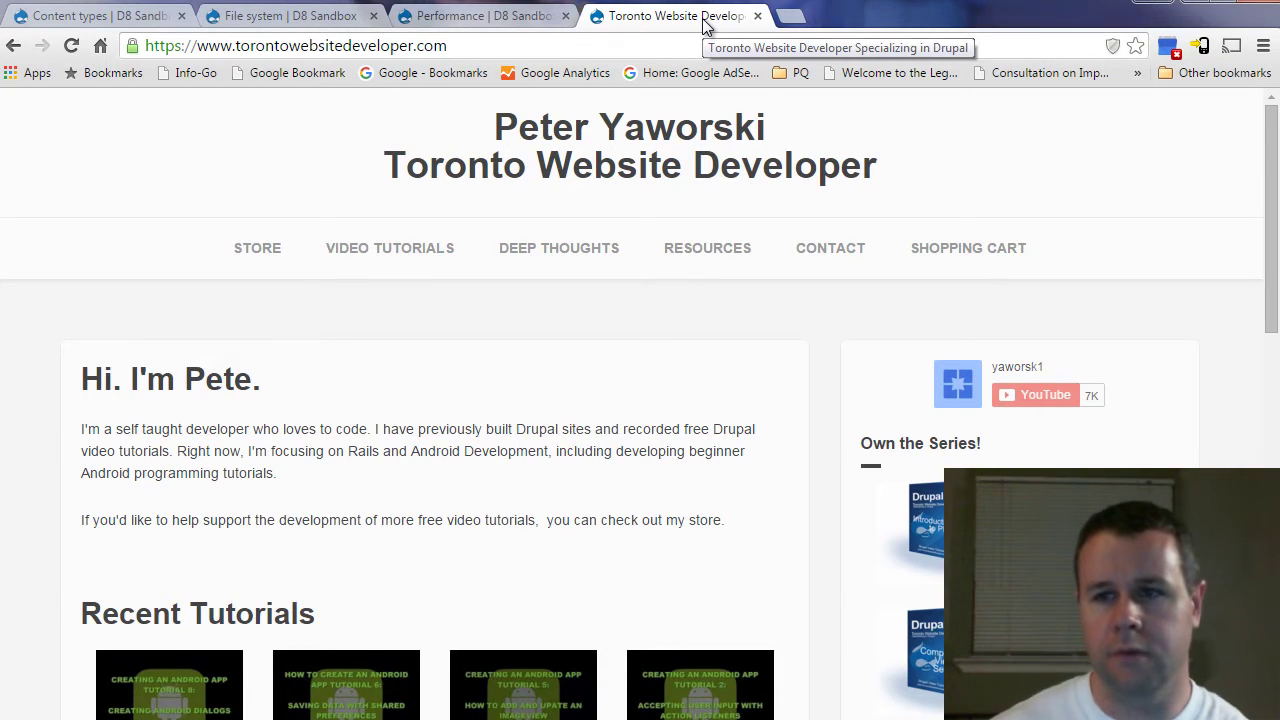
- Close the Toronto Website Developer page and go to the front page of the D8 Sandbox site
{"action": "left_click", "coordinate": [757, 16]}
{"action": "left_click", "coordinate": [140, 16]}
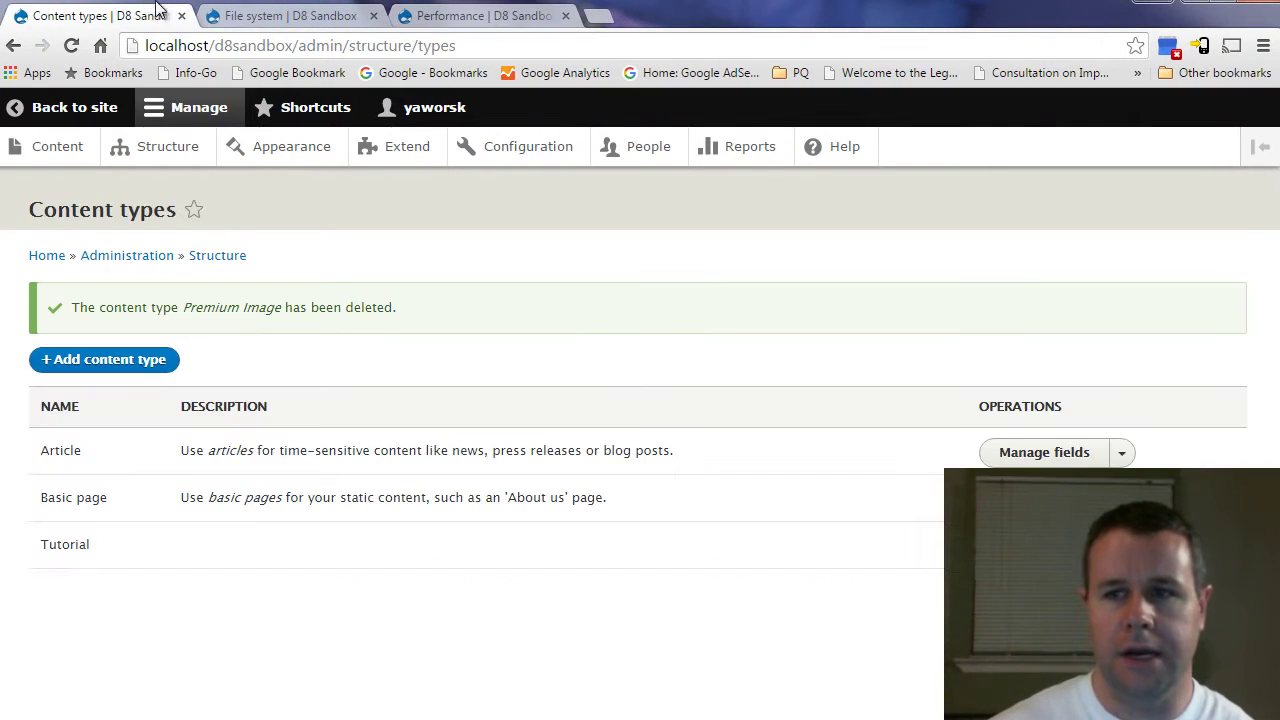
{"action": "left_click", "coordinate": [62, 118]}
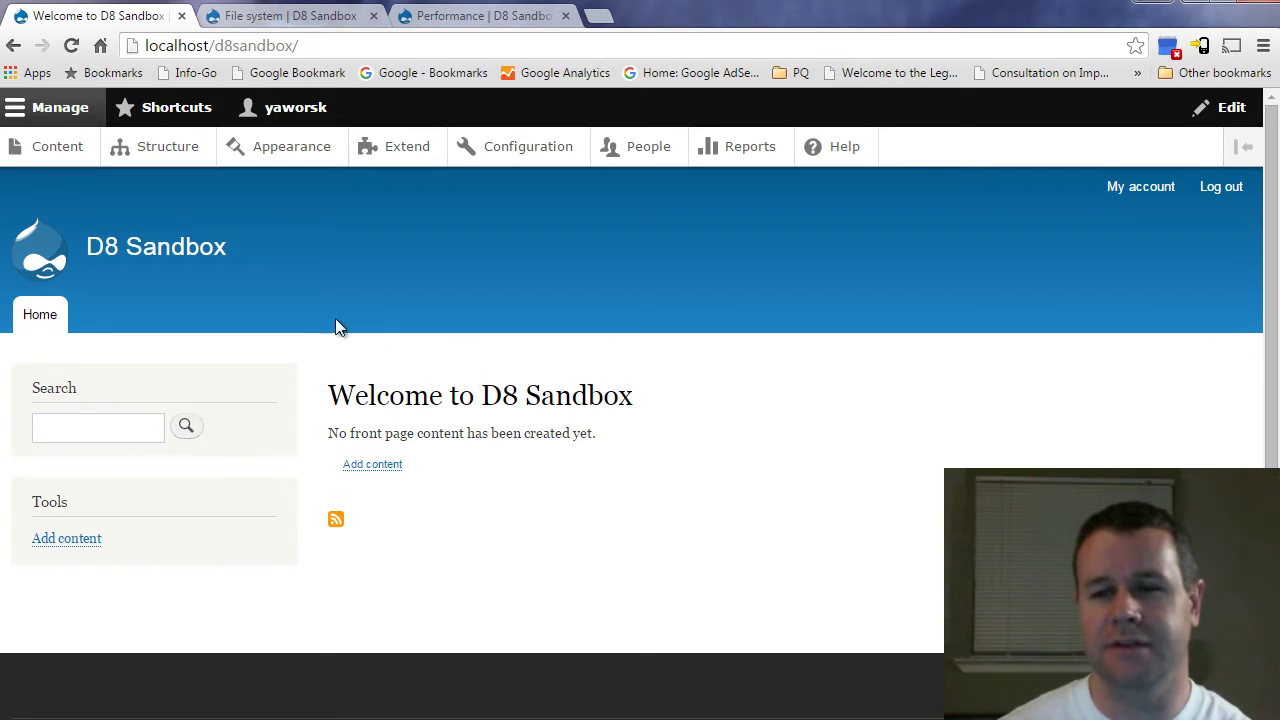
- Start a new content type in the site's structure administration and name it "Premium Image"
{"action": "left_click", "coordinate": [145, 150]}
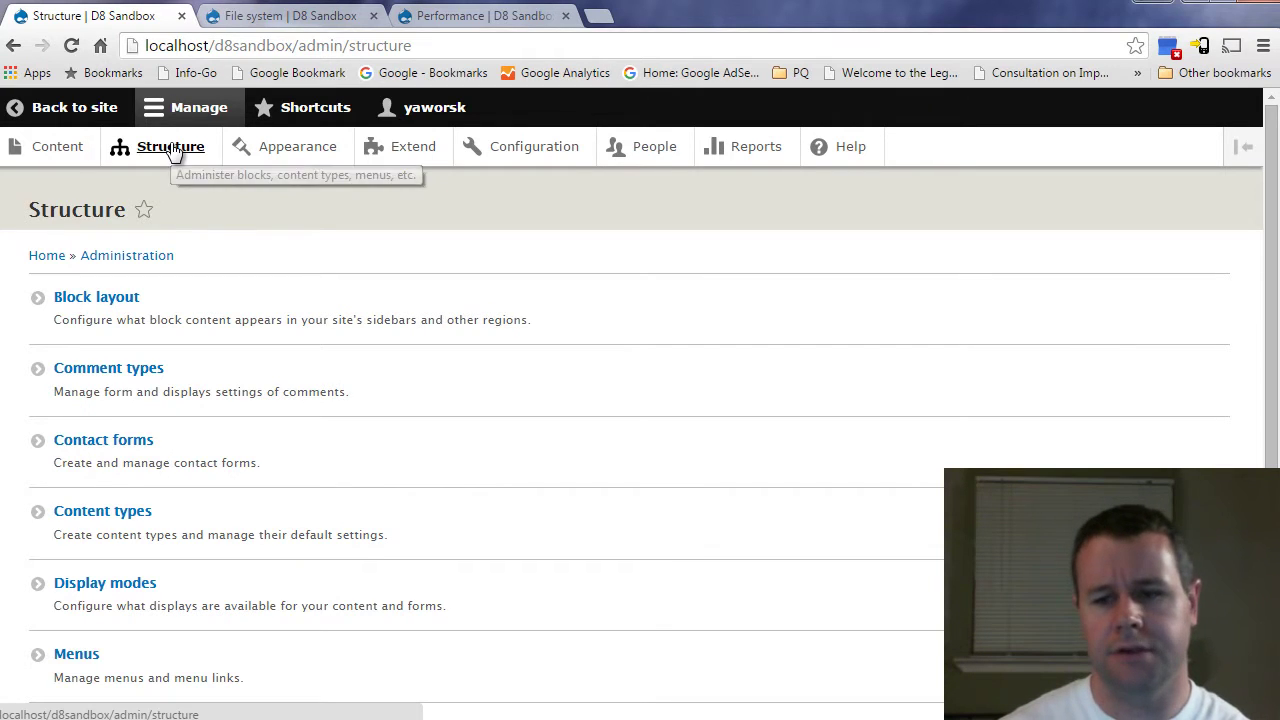
{"action": "left_click", "coordinate": [112, 515]}
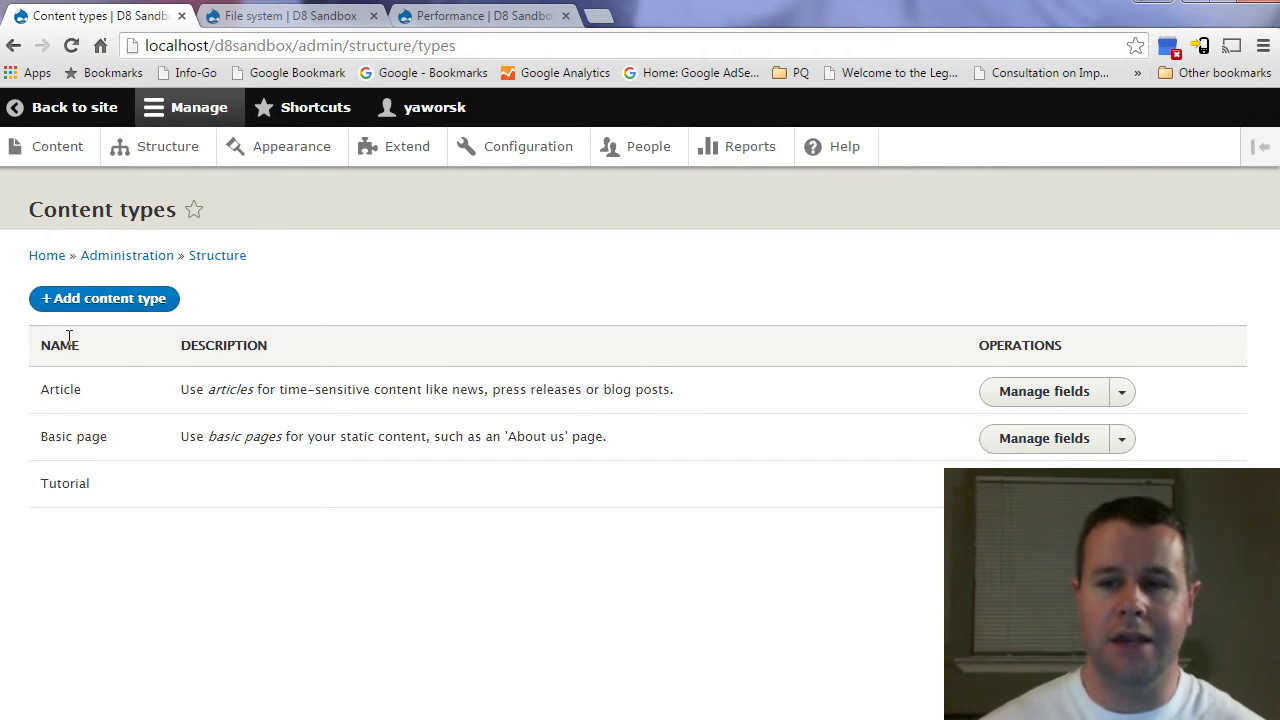
{"action": "left_click", "coordinate": [104, 302]}
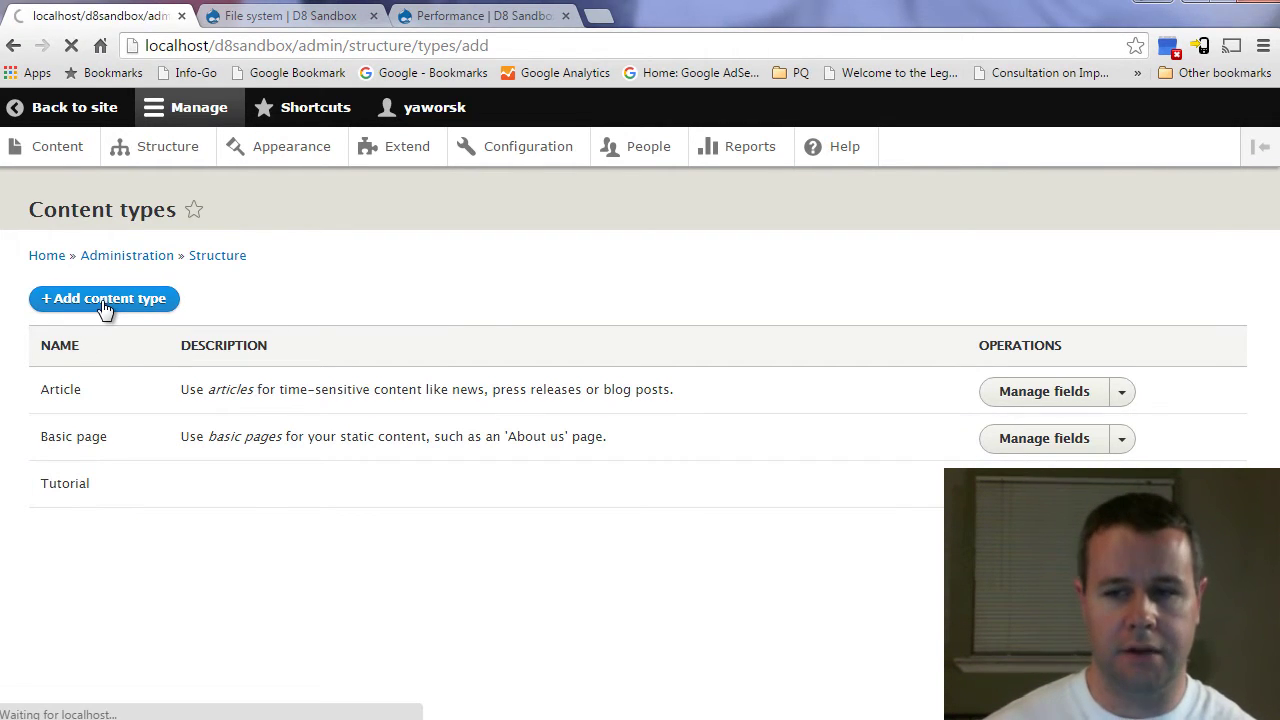
{"action": "type", "text": "Premium"}
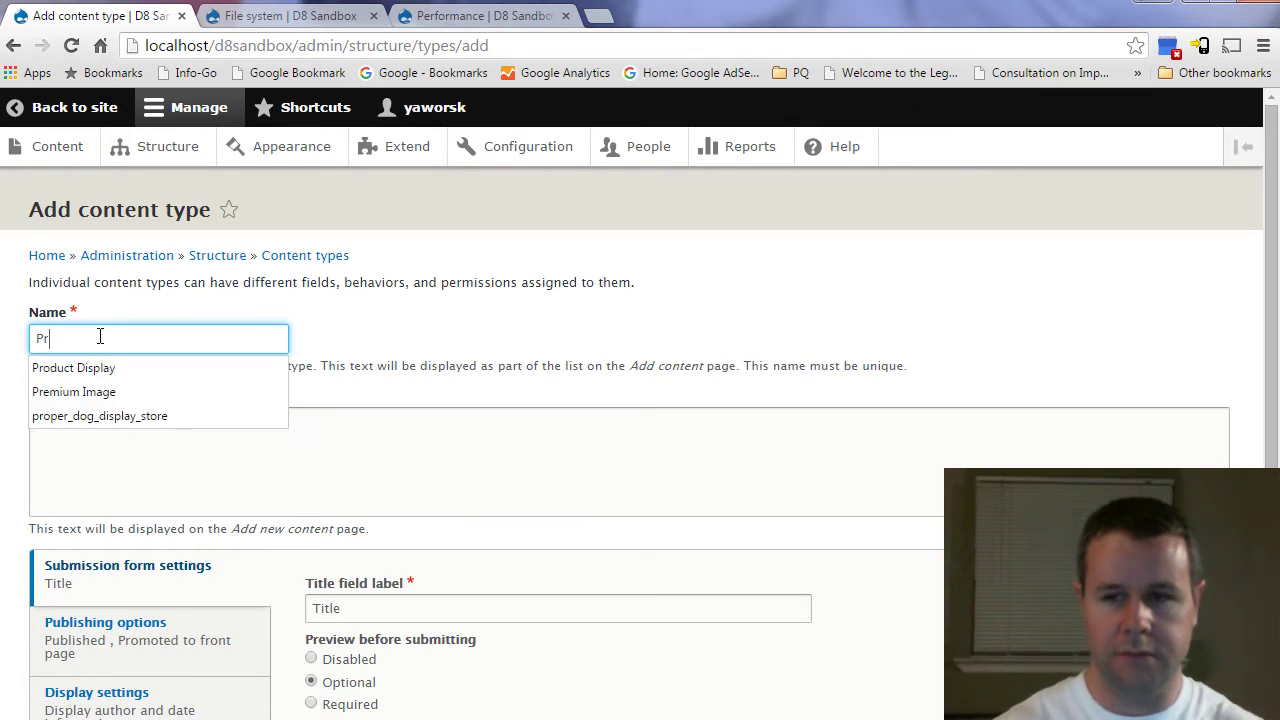
{"action": "key", "text": "Down"}
{"action": "key", "text": "Return"}
{"action": "left_click", "coordinate": [108, 418]}
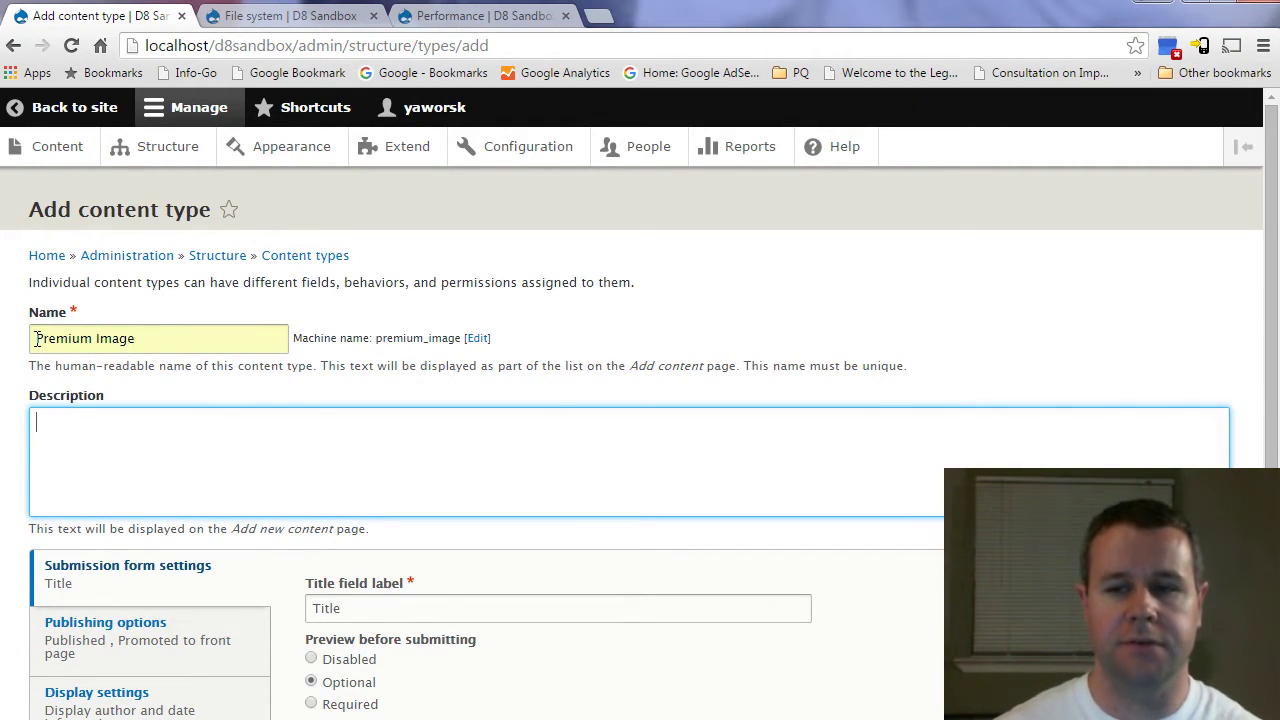
{"action": "left_click_drag", "start_coordinate": [36, 338], "coordinate": [173, 335]}
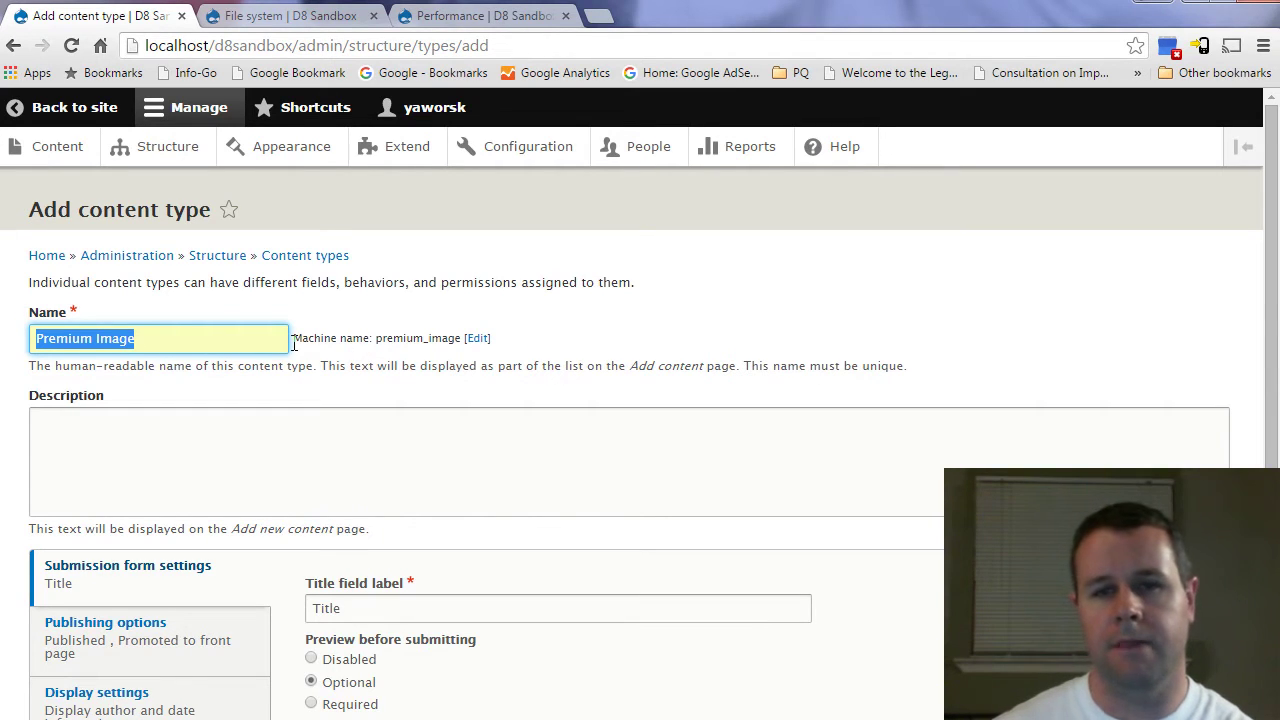
{"action": "left_click_drag", "start_coordinate": [293, 340], "coordinate": [462, 338]}
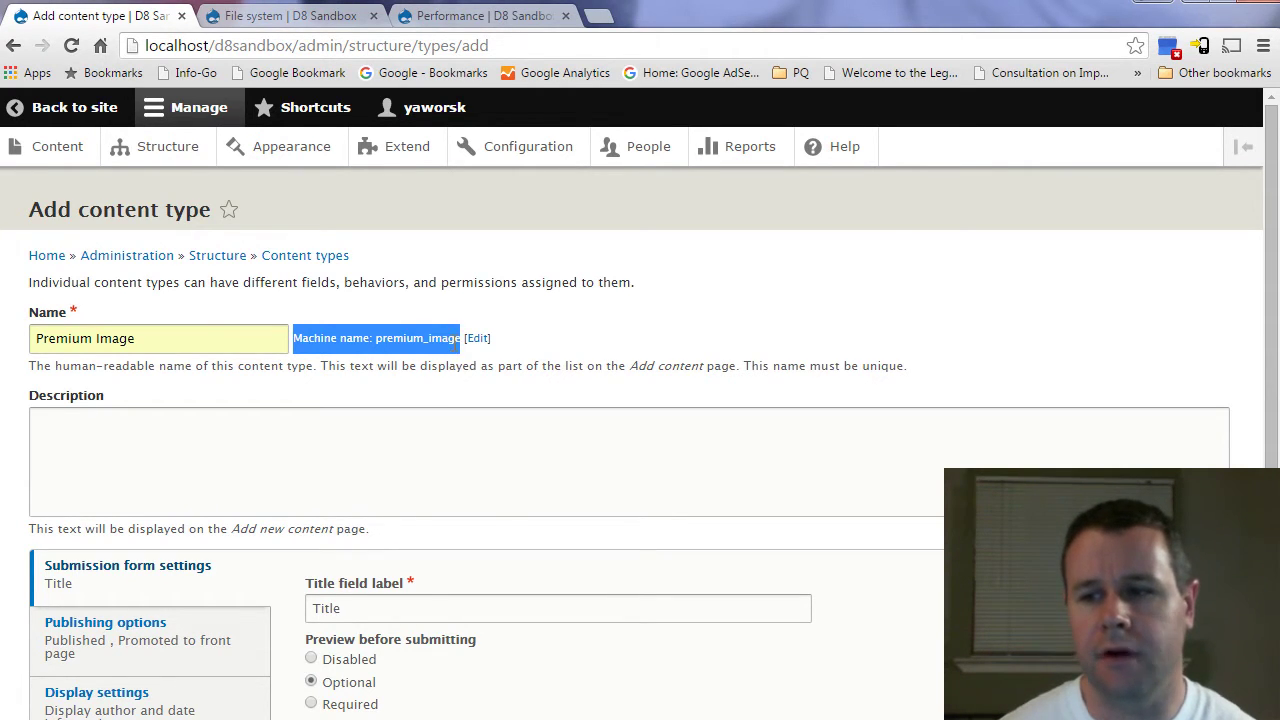
{"action": "left_click", "coordinate": [452, 338]}
{"action": "left_click_drag", "start_coordinate": [376, 338], "coordinate": [462, 338]}
{"action": "left_click_drag", "start_coordinate": [293, 340], "coordinate": [371, 340]}
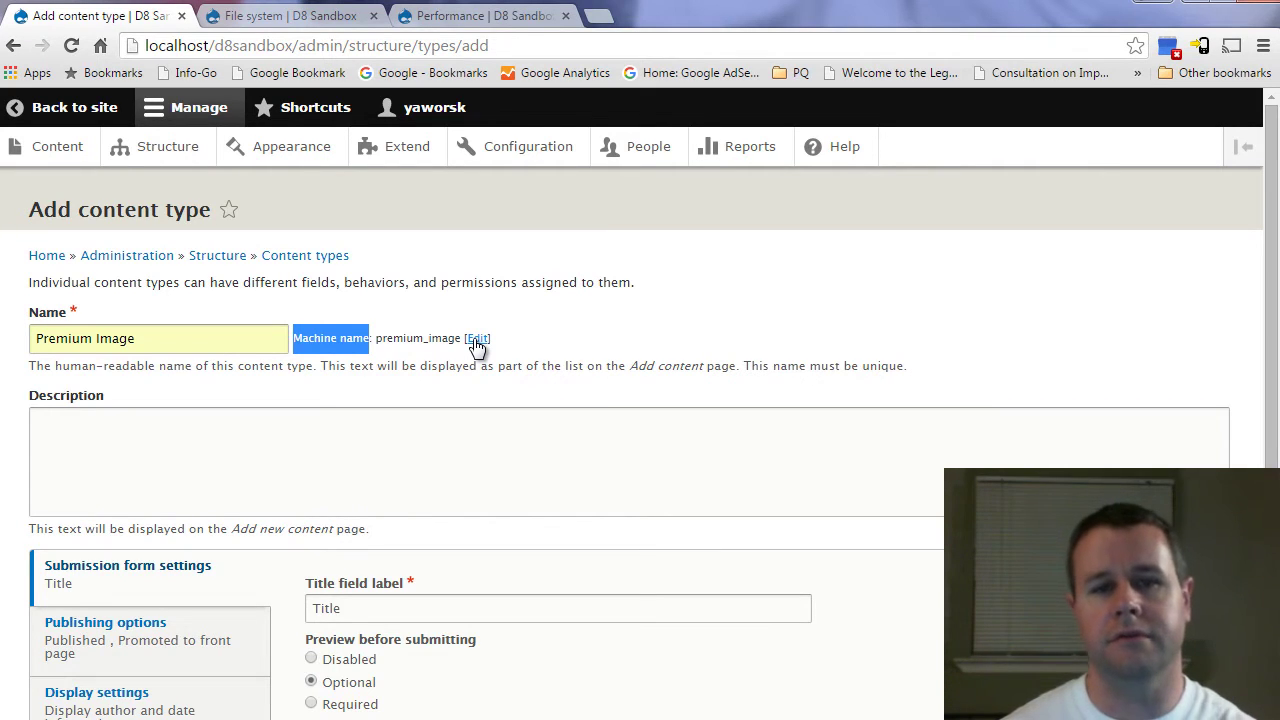
- Enter the content type's description "These are premium images that people will have to pay to download."
{"action": "left_click", "coordinate": [273, 461]}
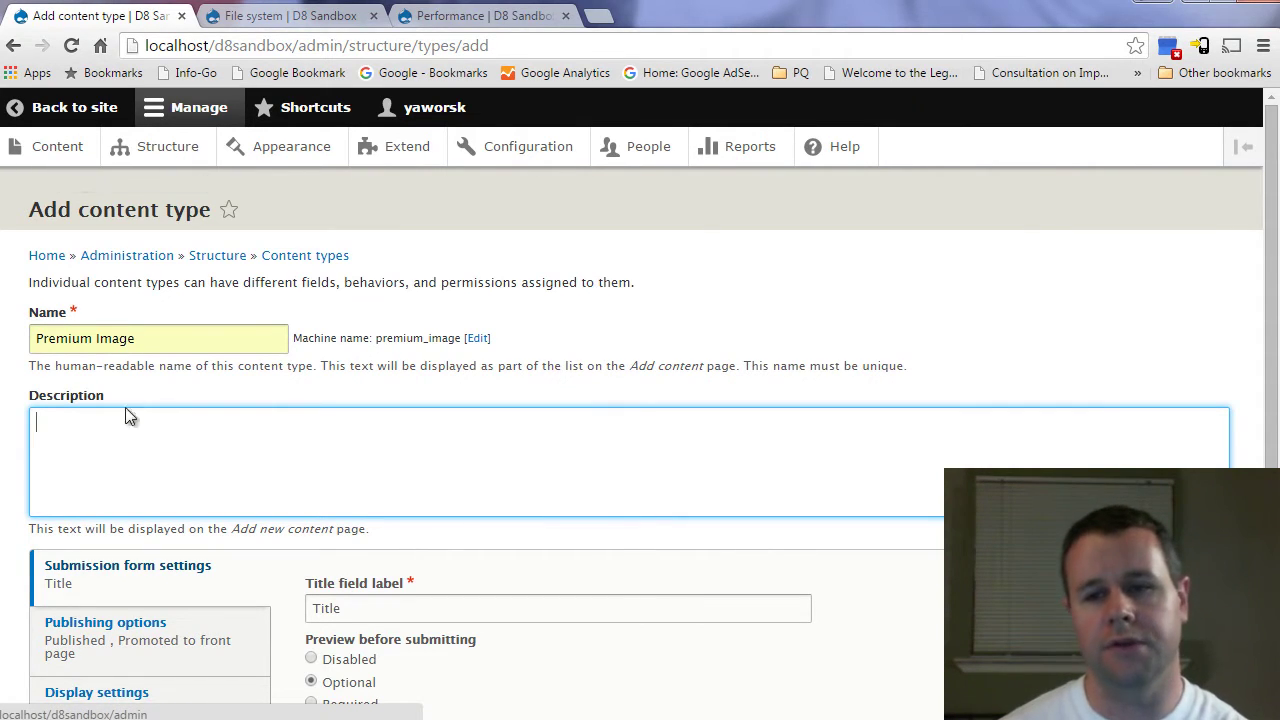
{"action": "type", "text": "Th"}
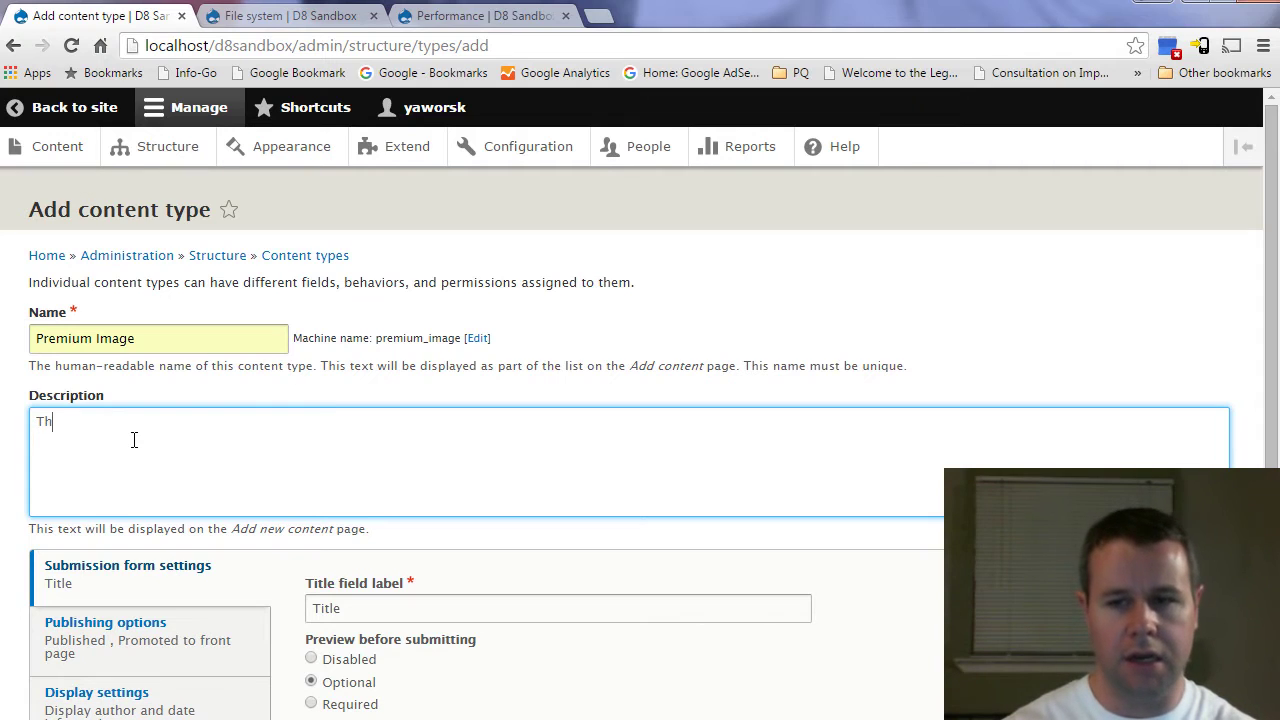
{"action": "type", "text": "ese are premium "}
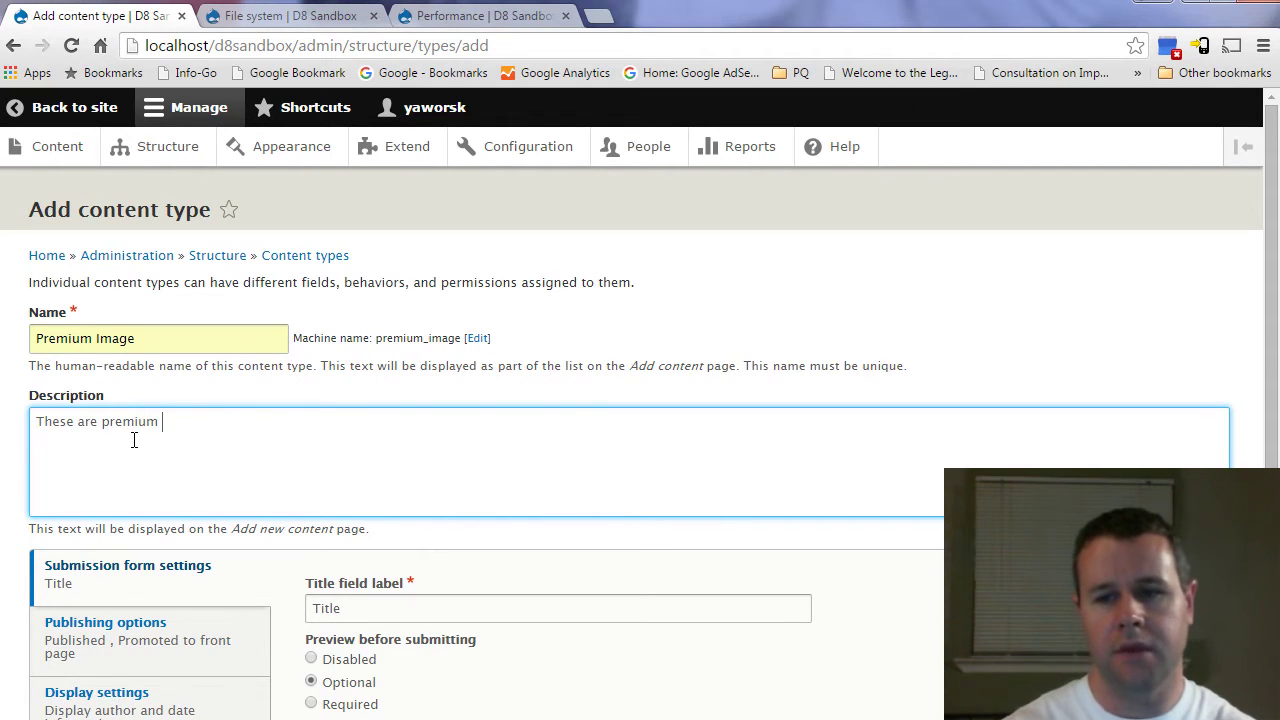
{"action": "type", "text": "images that people wi"}
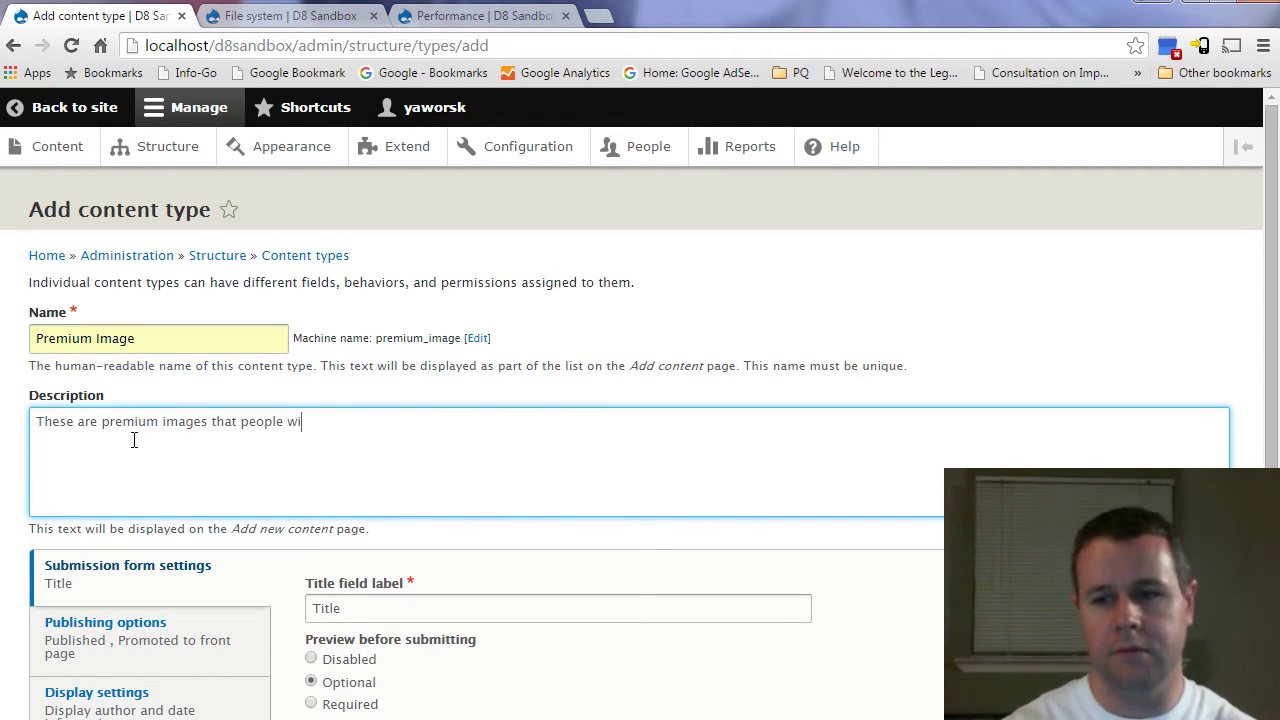
{"action": "type", "text": "ll have to pay to download."}
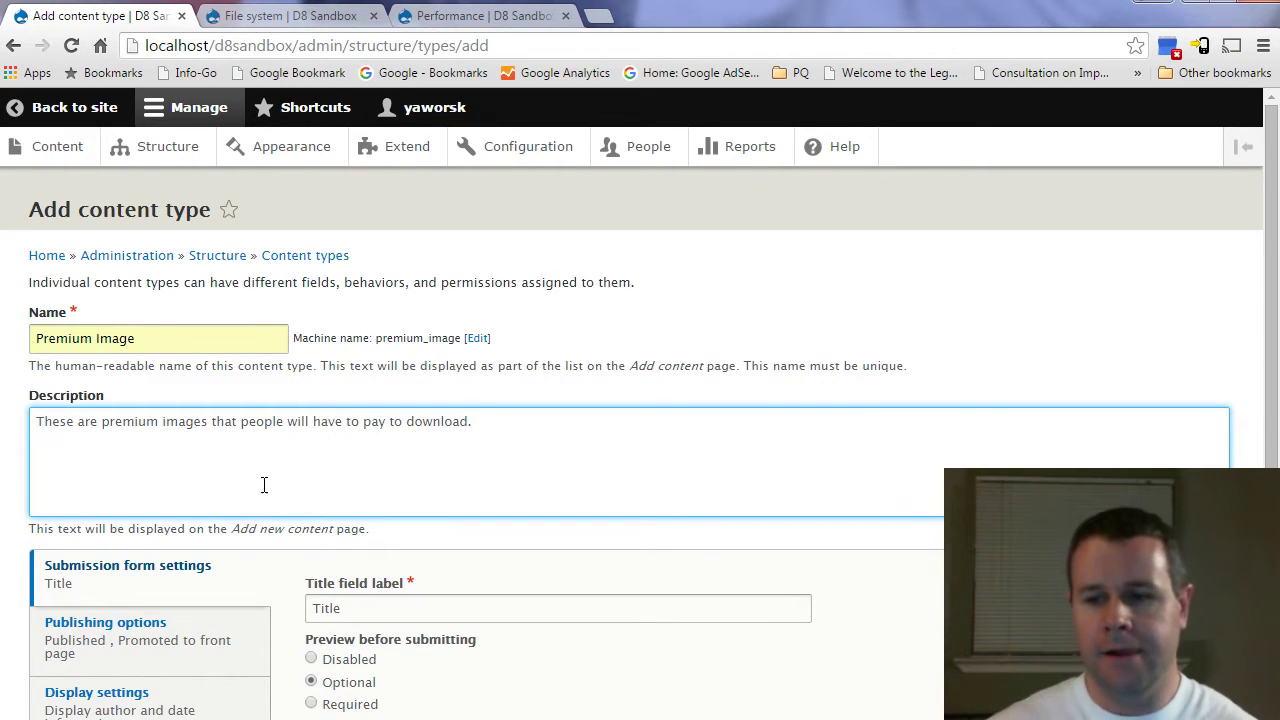
- Review the submission form settings of the new content type, including the title label, preview option and submission guidelines
{"action": "scroll", "coordinate": [282, 490], "scroll_direction": "down", "scroll_amount": 3}
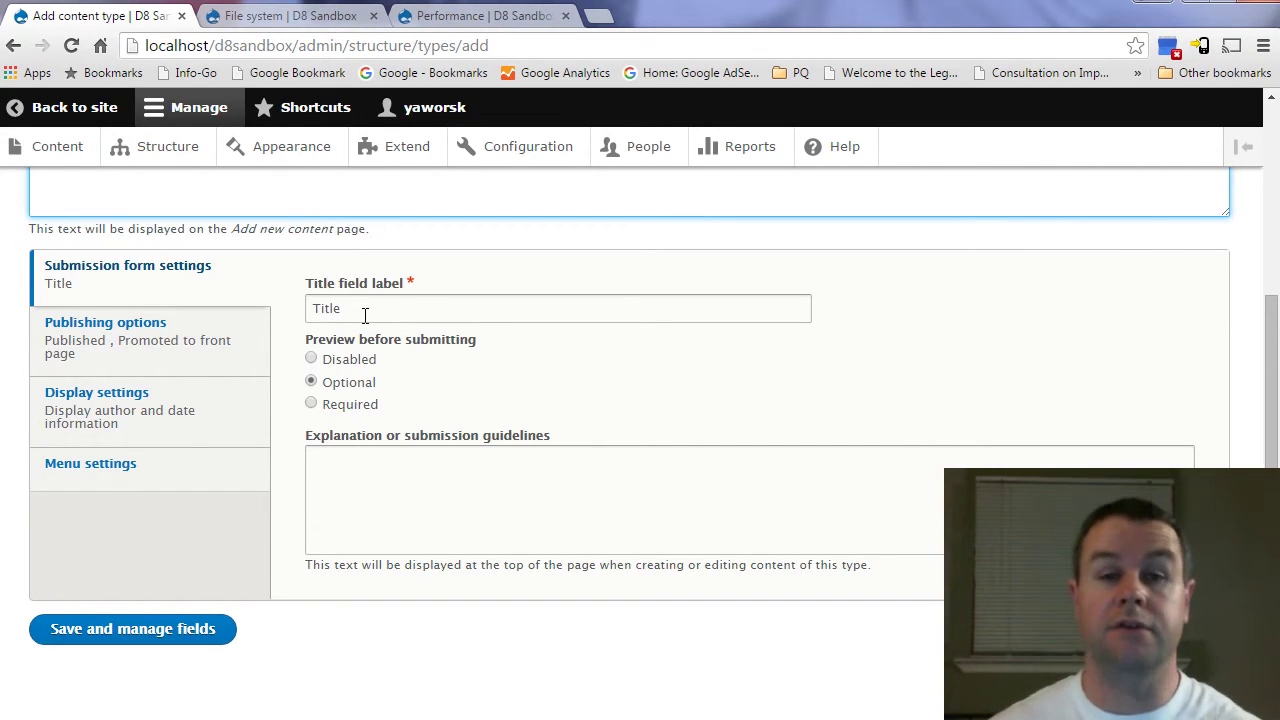
{"action": "double_click", "coordinate": [338, 311]}
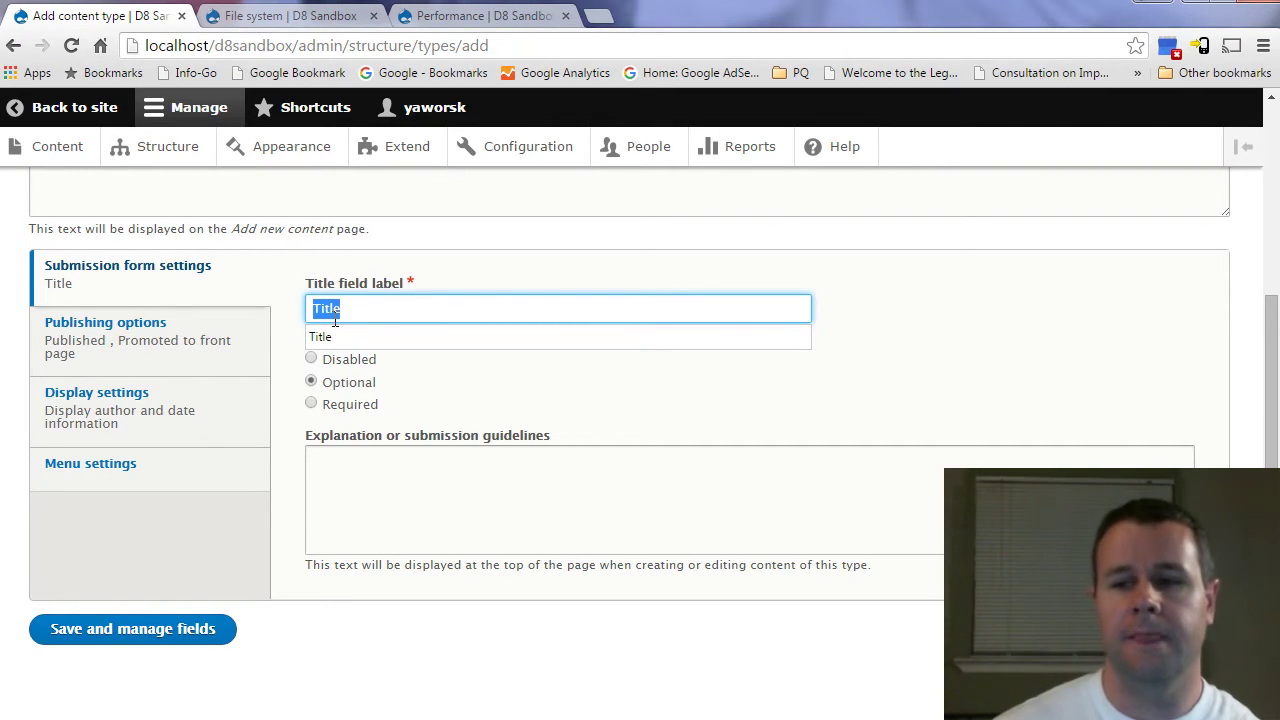
{"action": "left_click", "coordinate": [351, 317]}
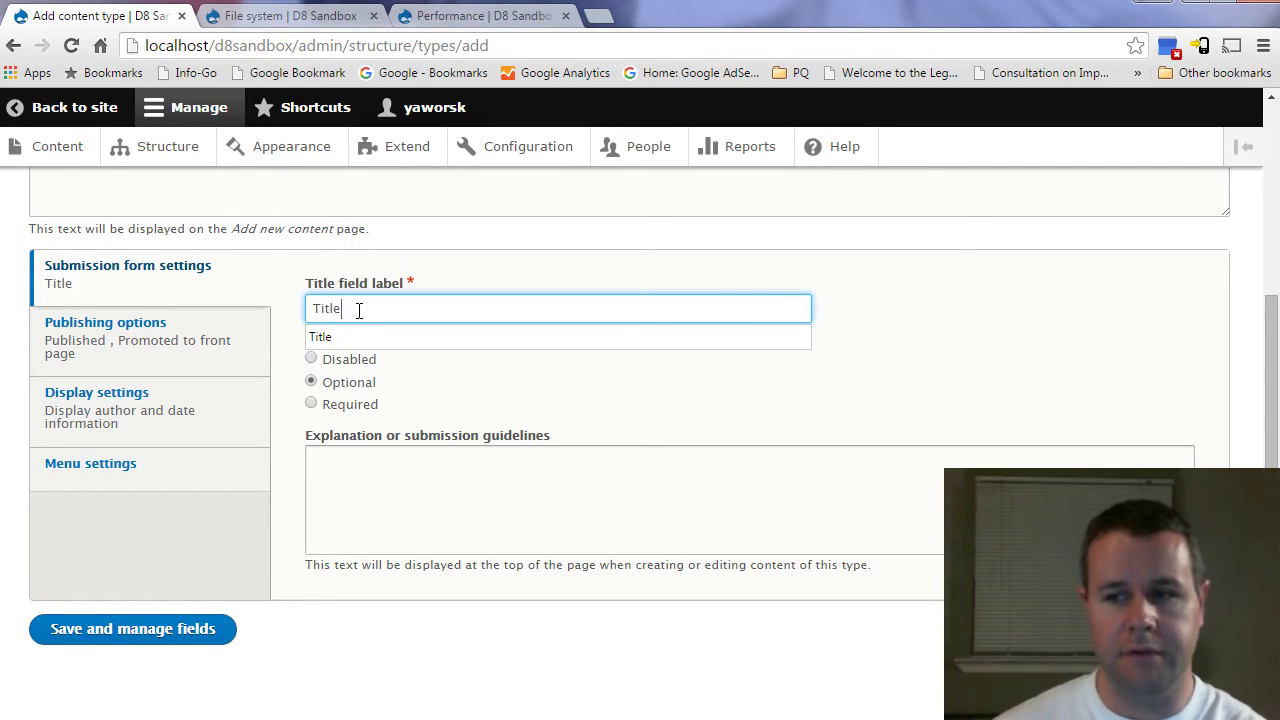
{"action": "left_click", "coordinate": [423, 370]}
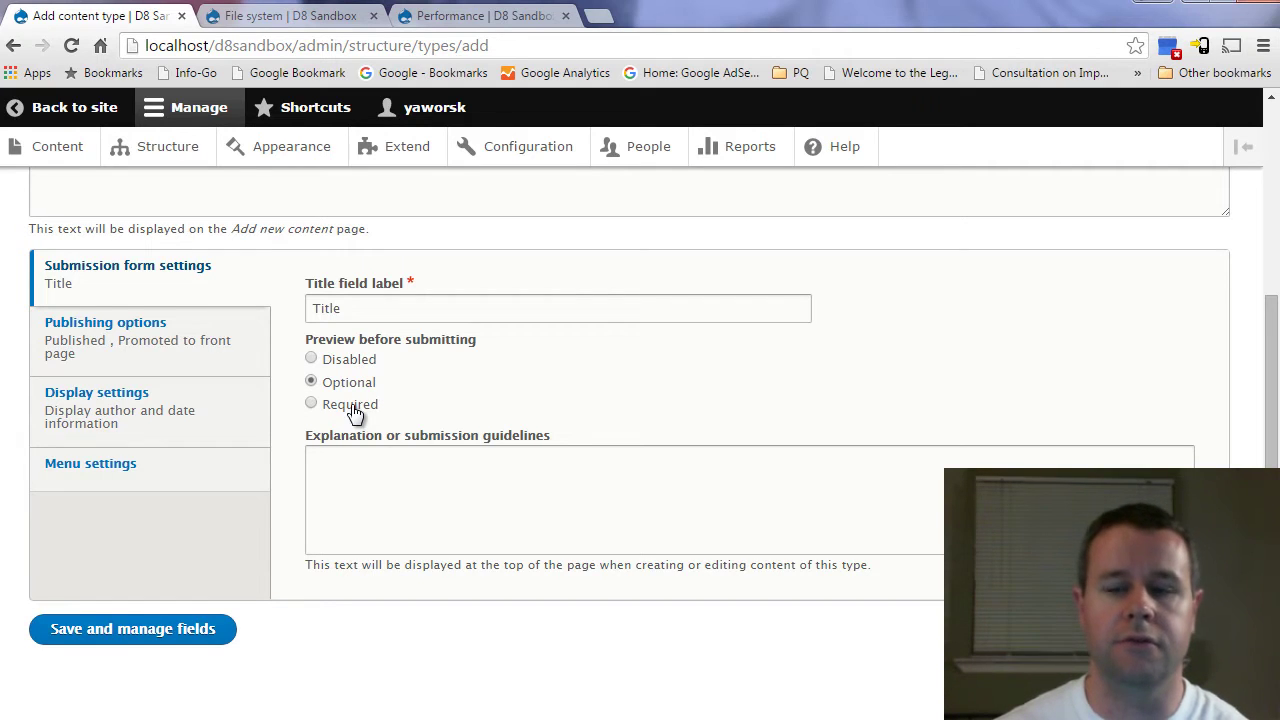
{"action": "left_click", "coordinate": [328, 456]}
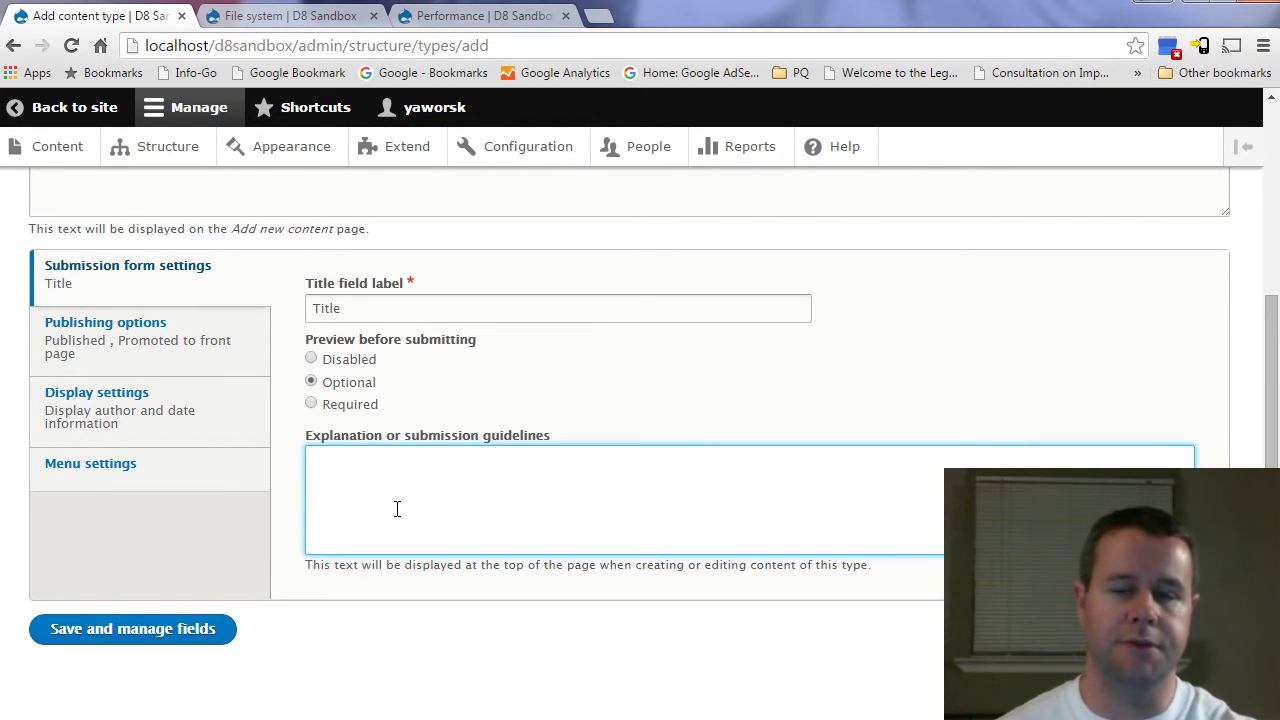
- Check the default publishing, display and menu settings, and save the content type to continue to managing its fields
{"action": "left_click", "coordinate": [208, 358]}
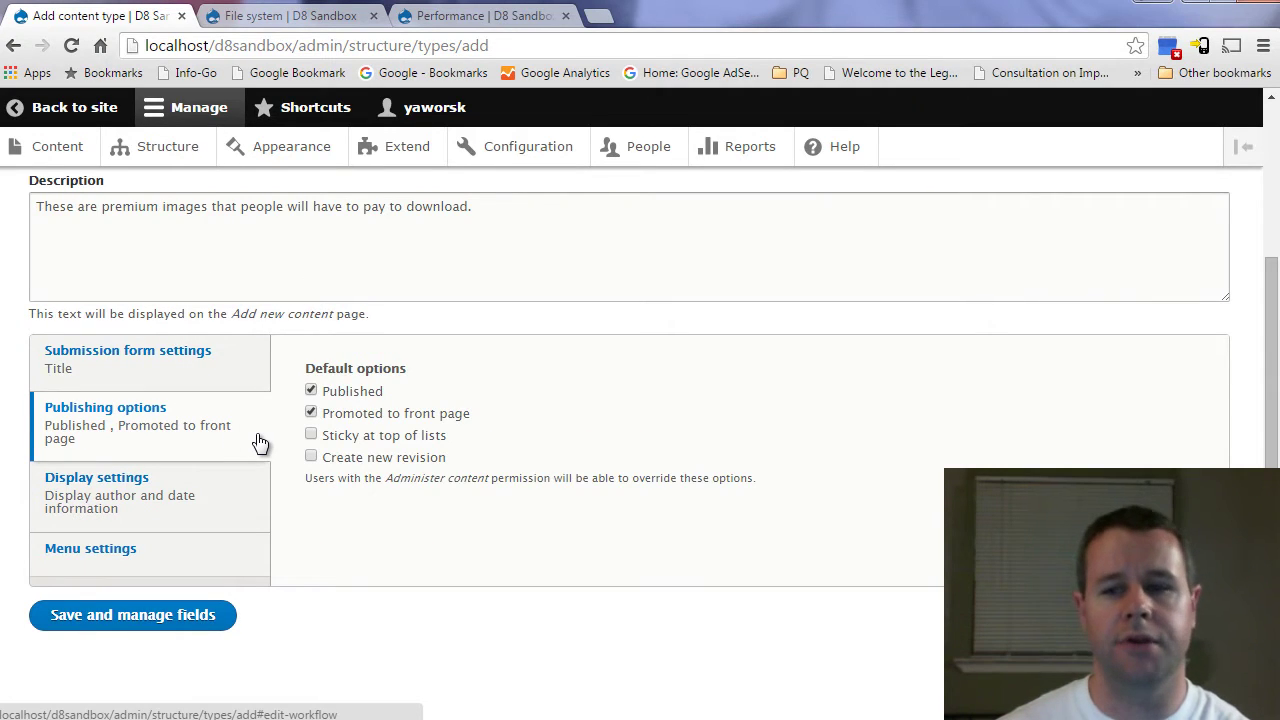
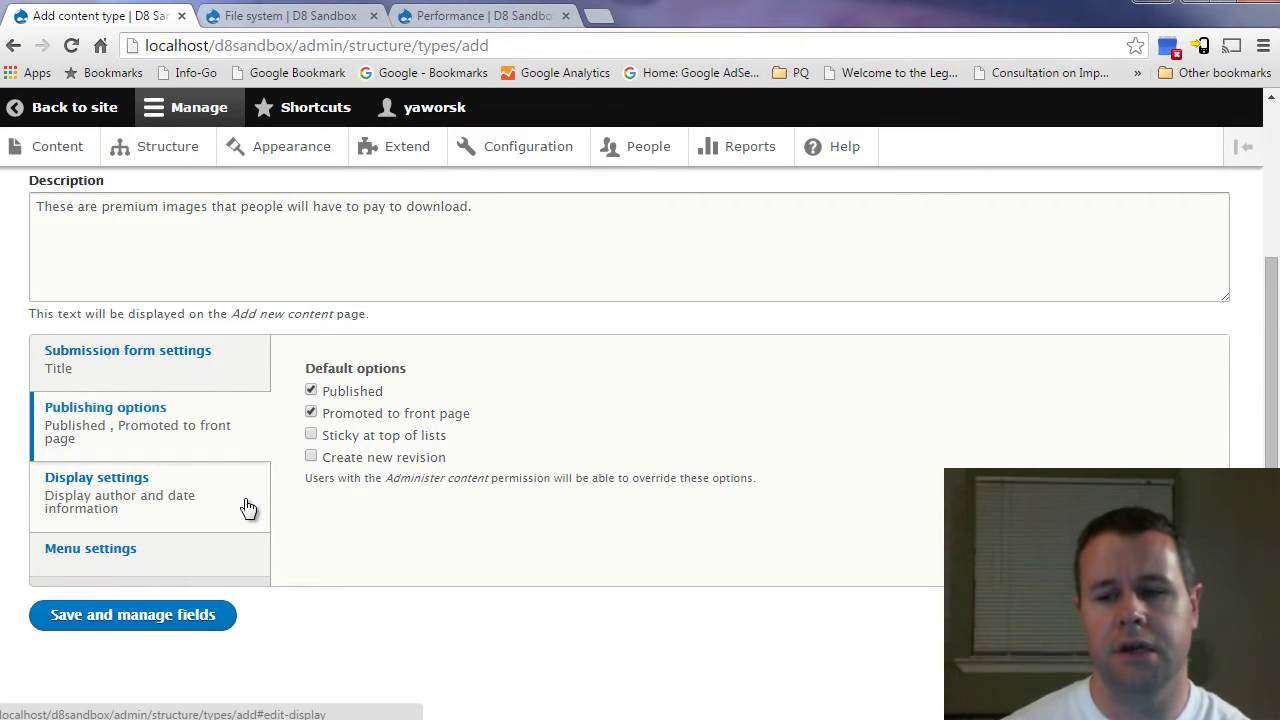
{"action": "left_click", "coordinate": [137, 510]}
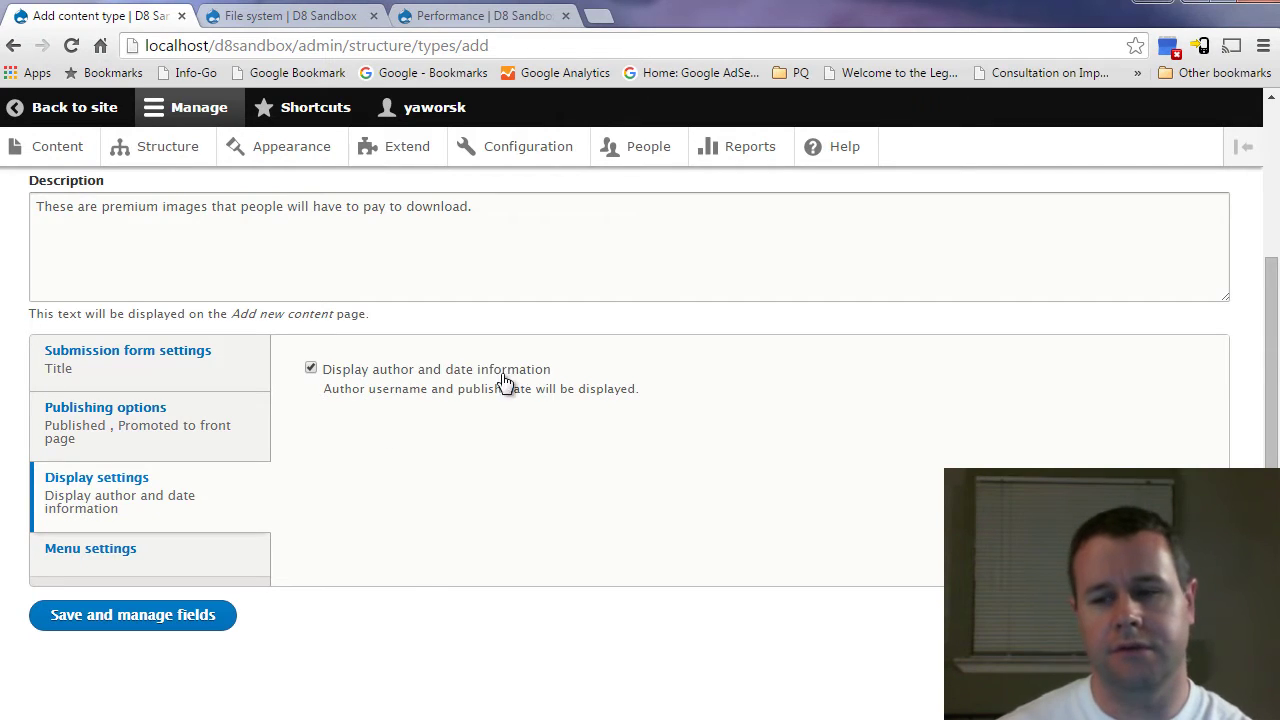
{"action": "left_click", "coordinate": [208, 575]}
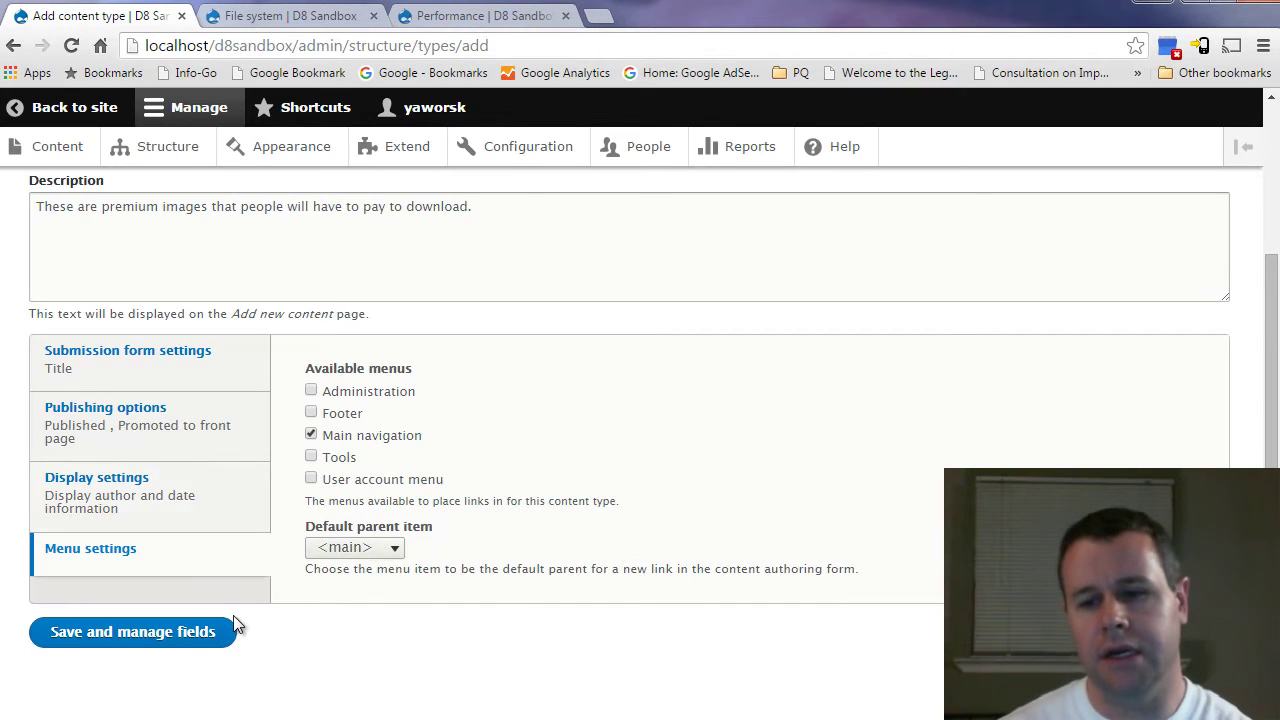
{"action": "left_click", "coordinate": [189, 634]}
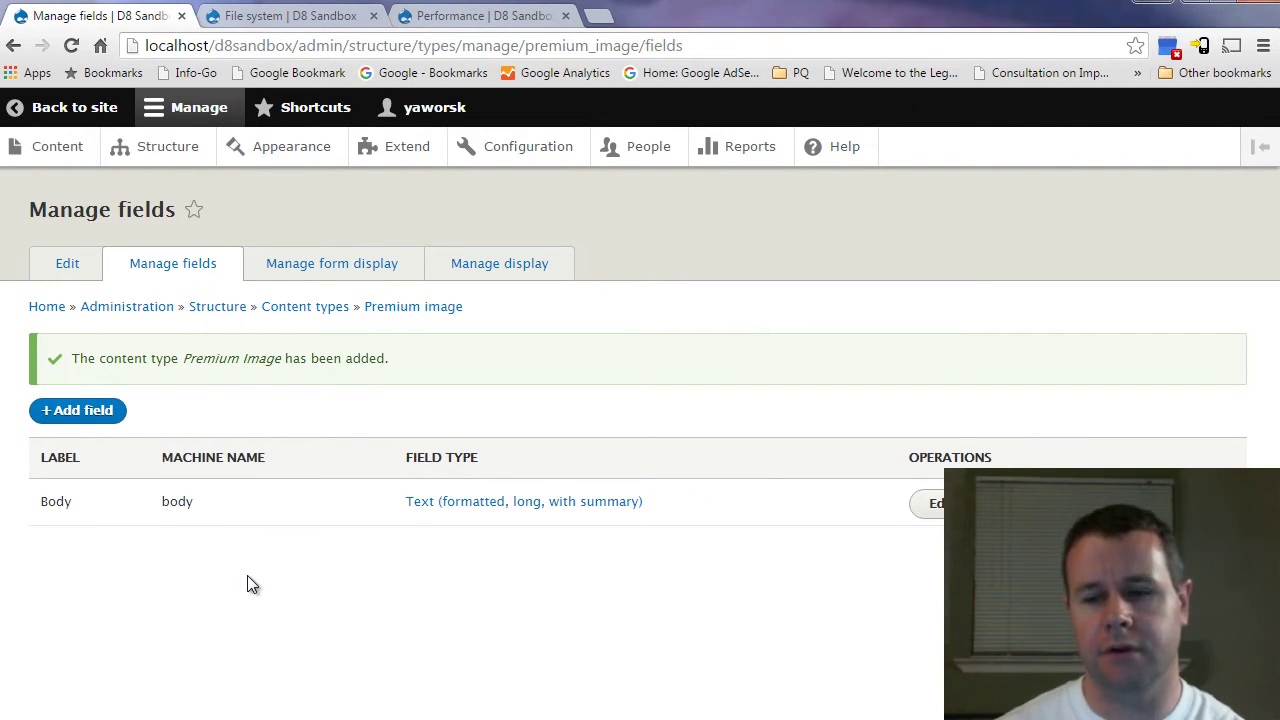
{"action": "left_click_drag", "start_coordinate": [39, 499], "coordinate": [196, 500]}
{"action": "left_click", "coordinate": [163, 502]}
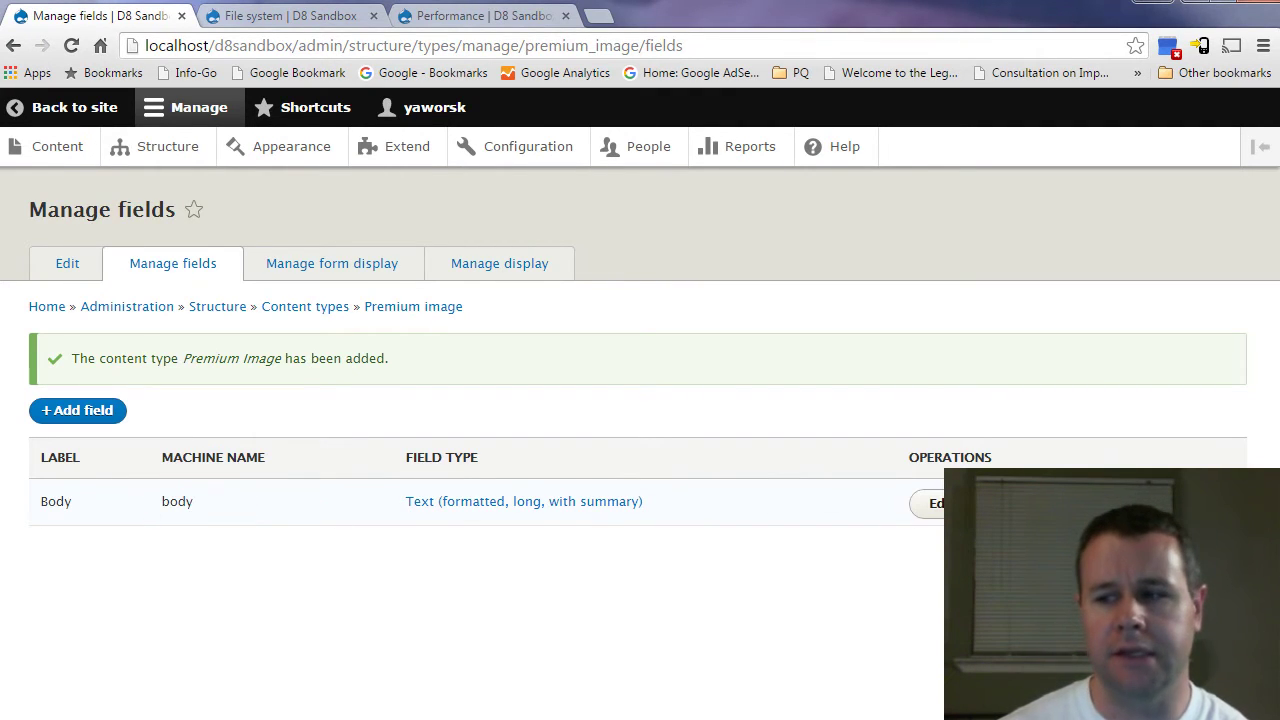
{"action": "left_click", "coordinate": [990, 503]}
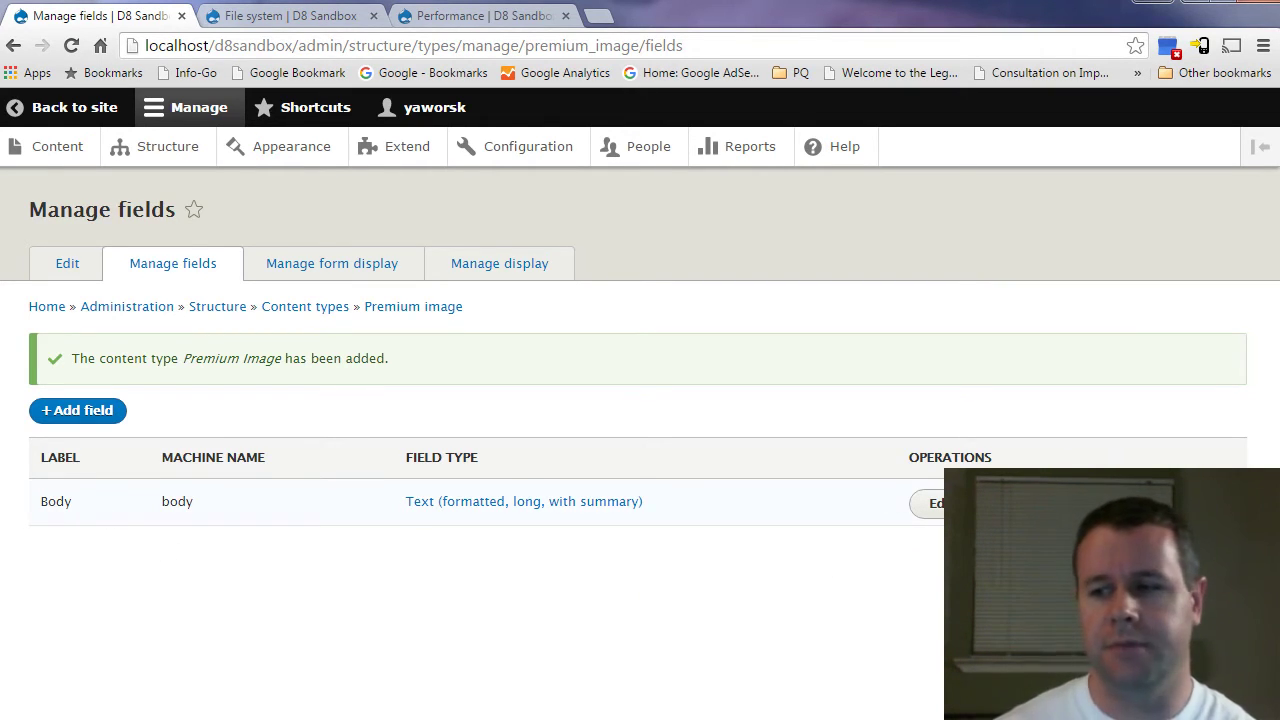
{"action": "left_click", "coordinate": [985, 503]}
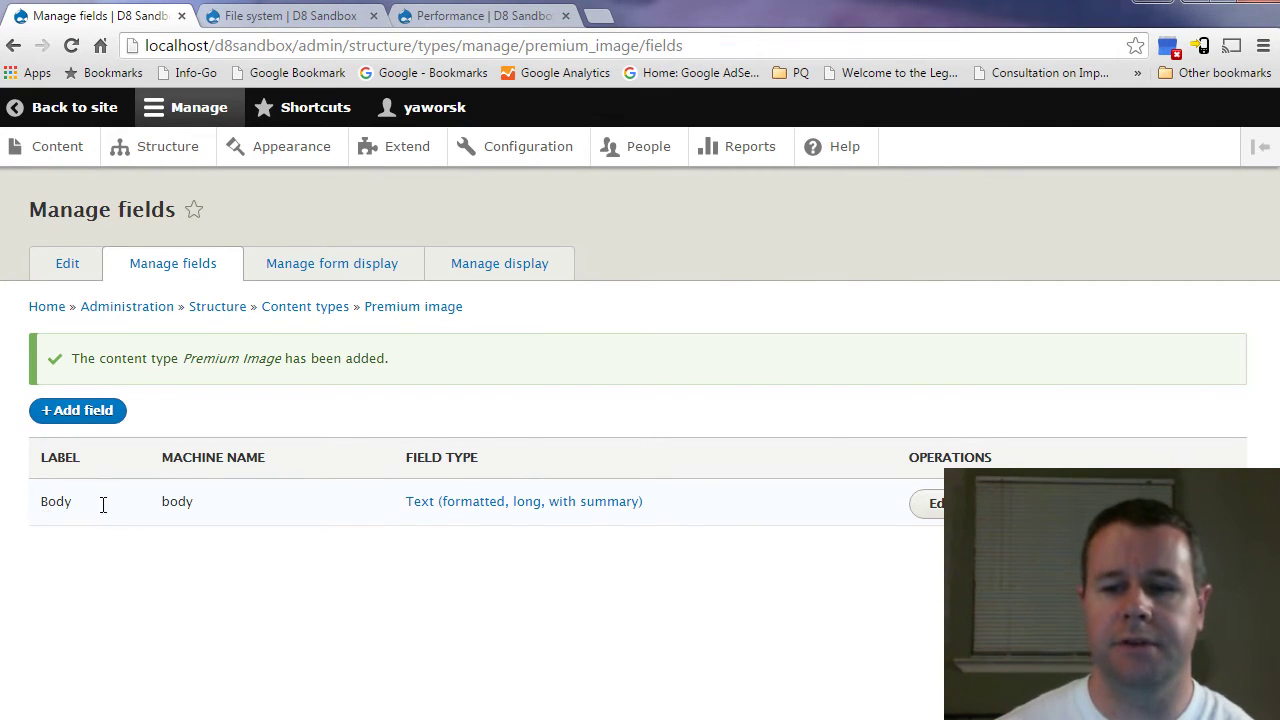
{"action": "left_click_drag", "start_coordinate": [103, 506], "coordinate": [202, 509]}
{"action": "left_click", "coordinate": [202, 509]}
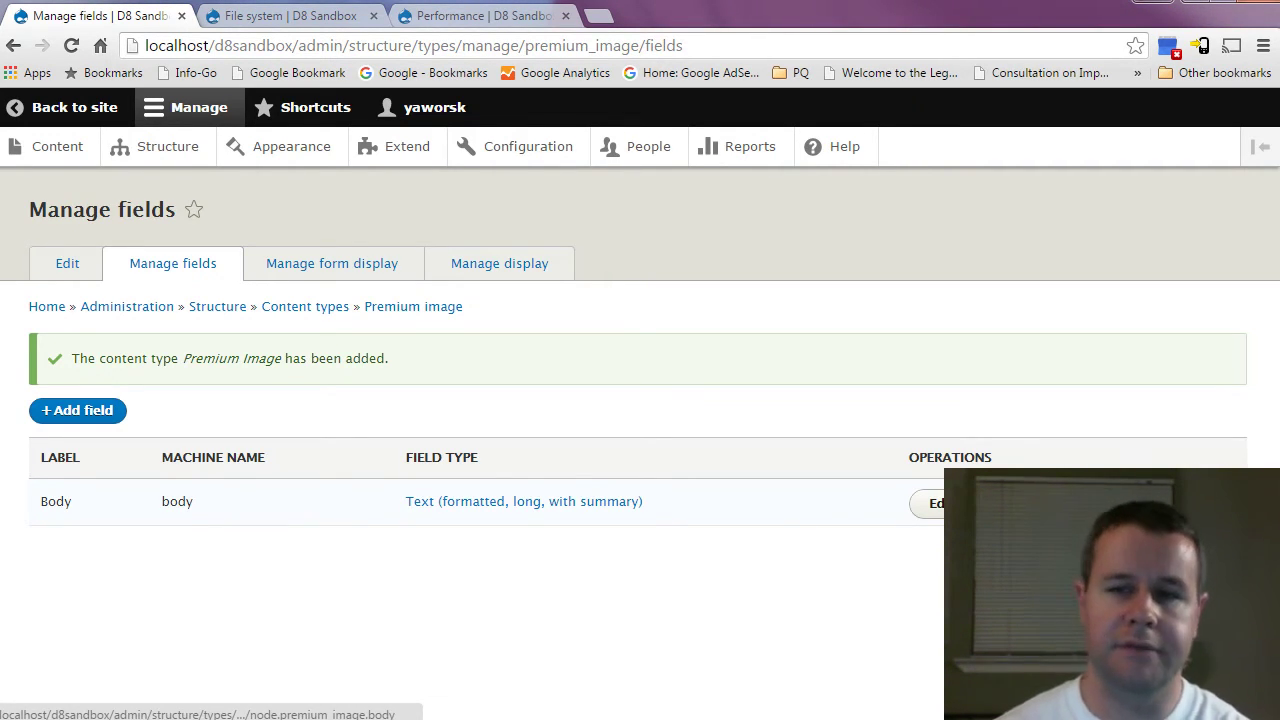
- Set up a new field of type Image for the Premium Image content type with the label "Premium Image"
{"action": "left_click", "coordinate": [92, 413]}
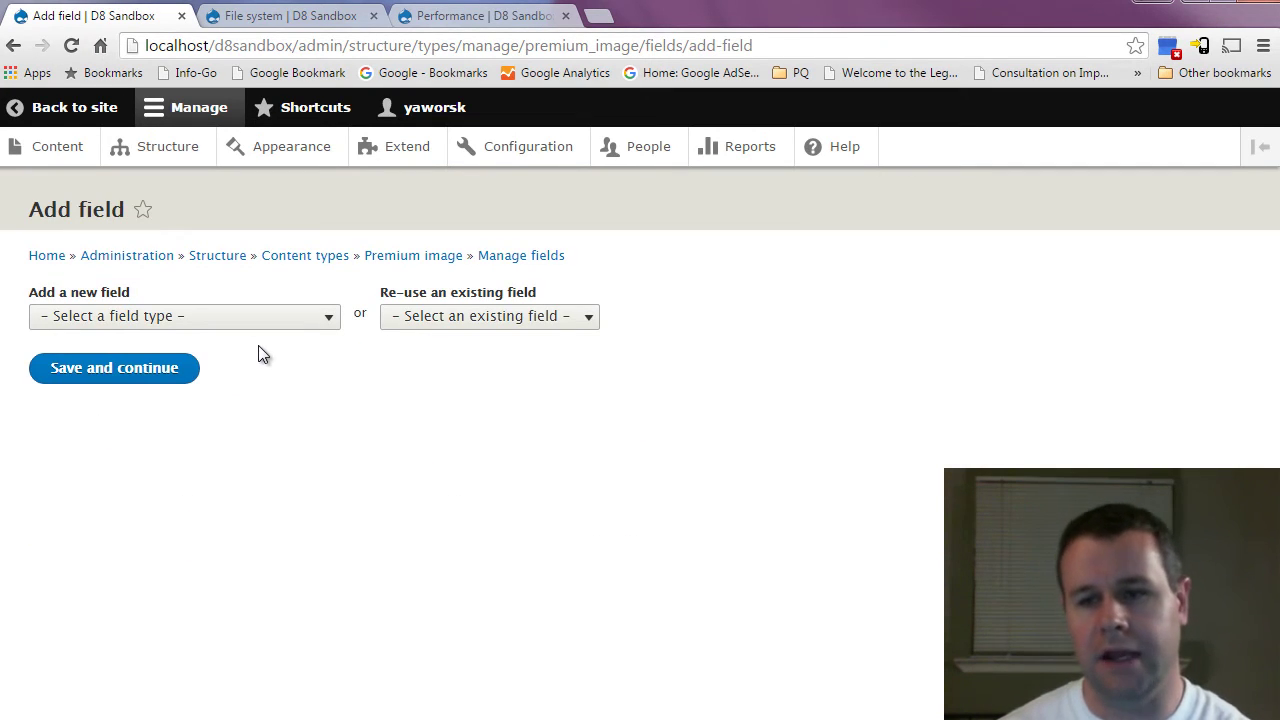
{"action": "left_click", "coordinate": [160, 320]}
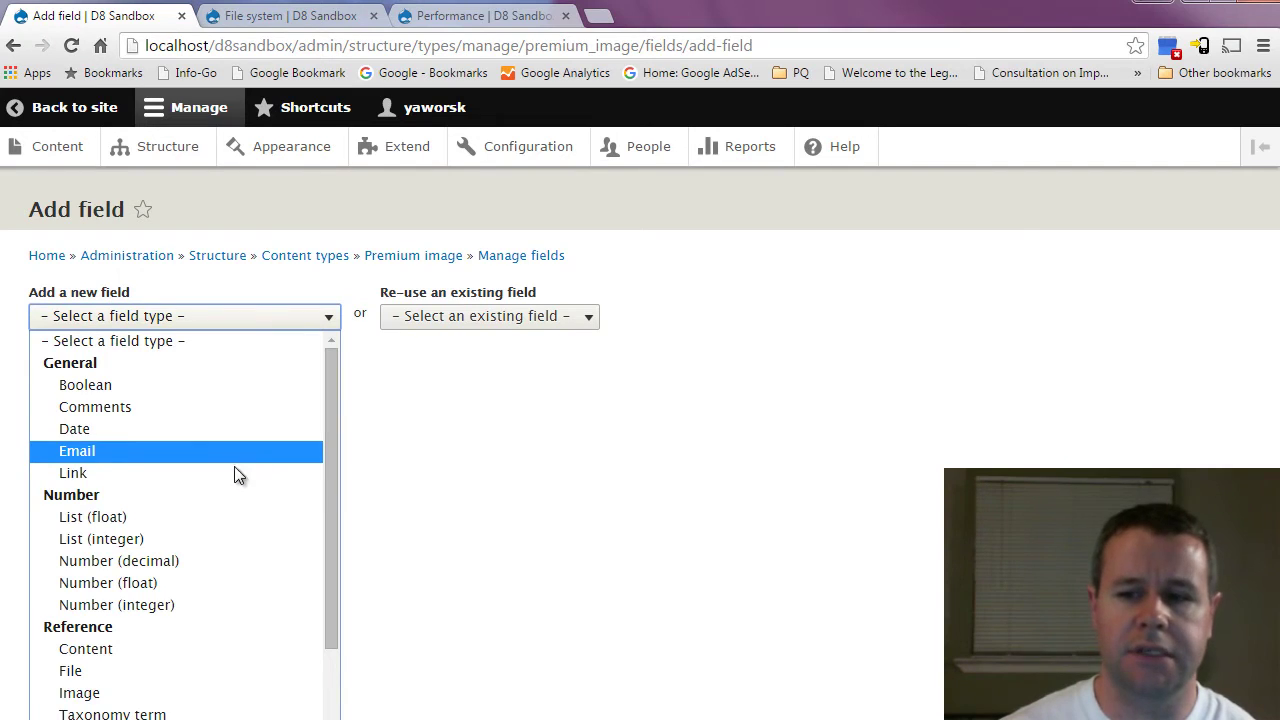
{"action": "scroll", "coordinate": [234, 466], "scroll_direction": "down", "scroll_amount": 2}
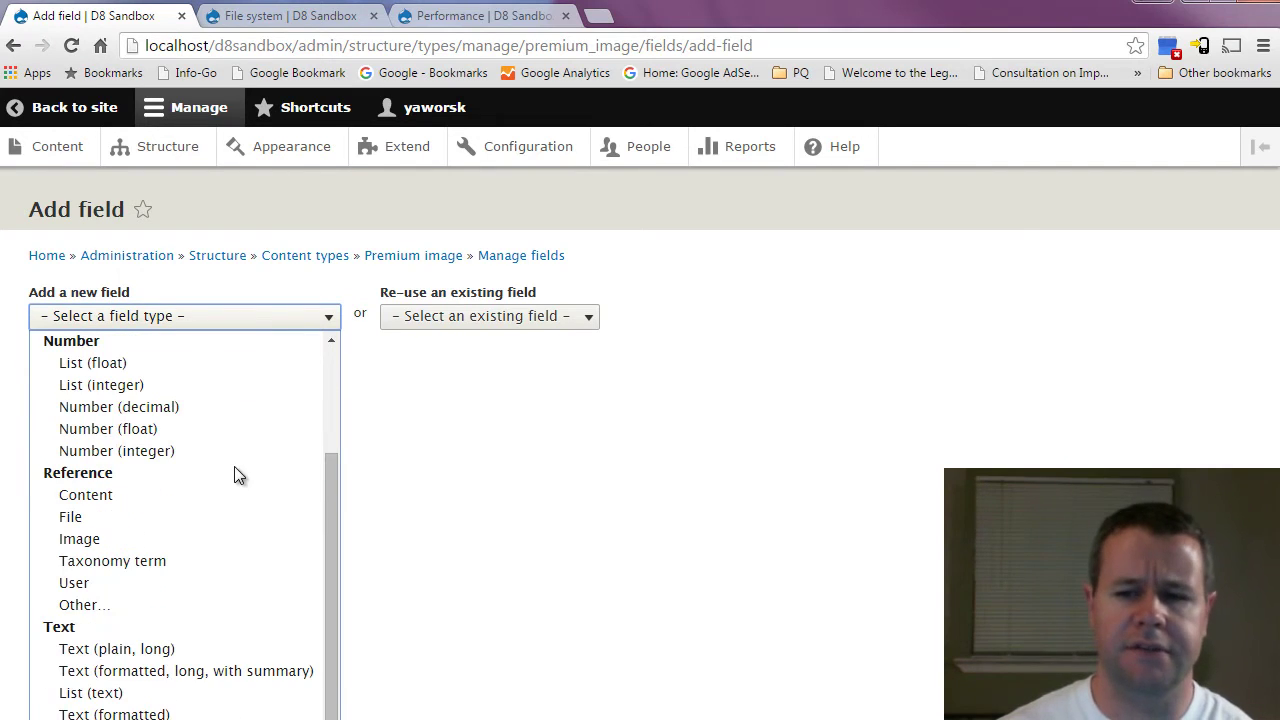
{"action": "left_click", "coordinate": [70, 541]}
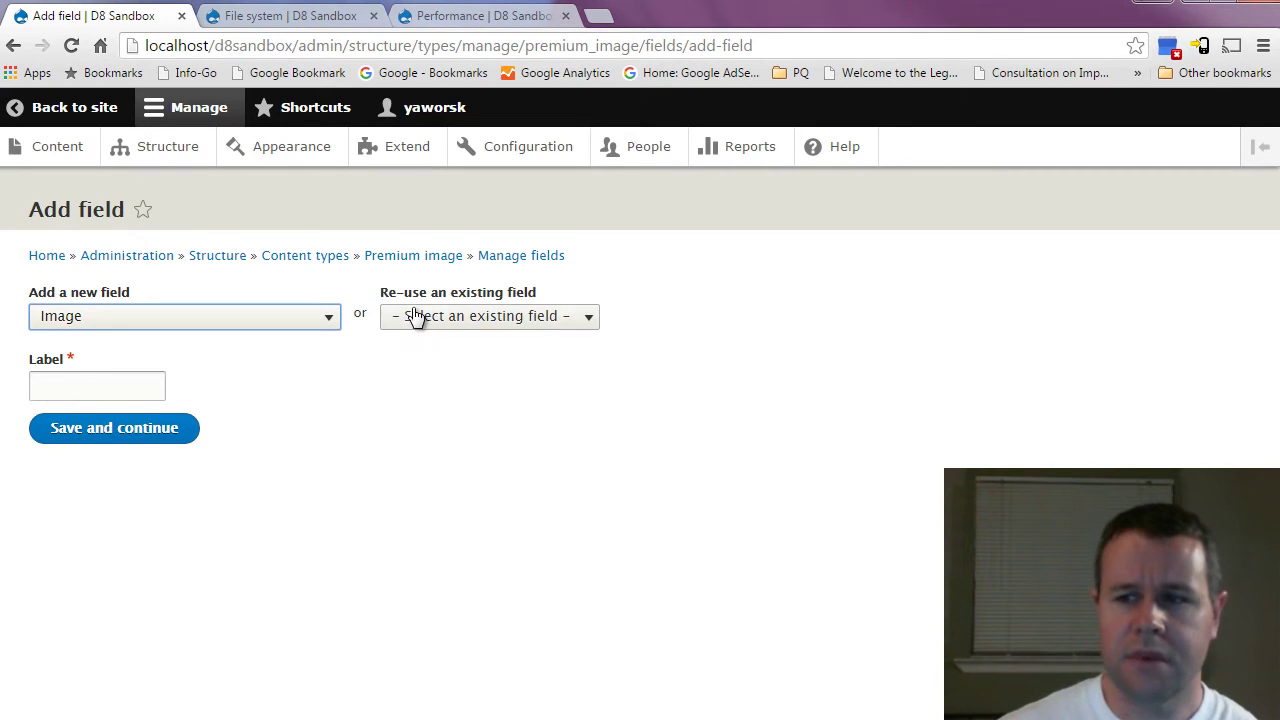
{"action": "left_click", "coordinate": [126, 381]}
{"action": "type", "text": "Pre"}
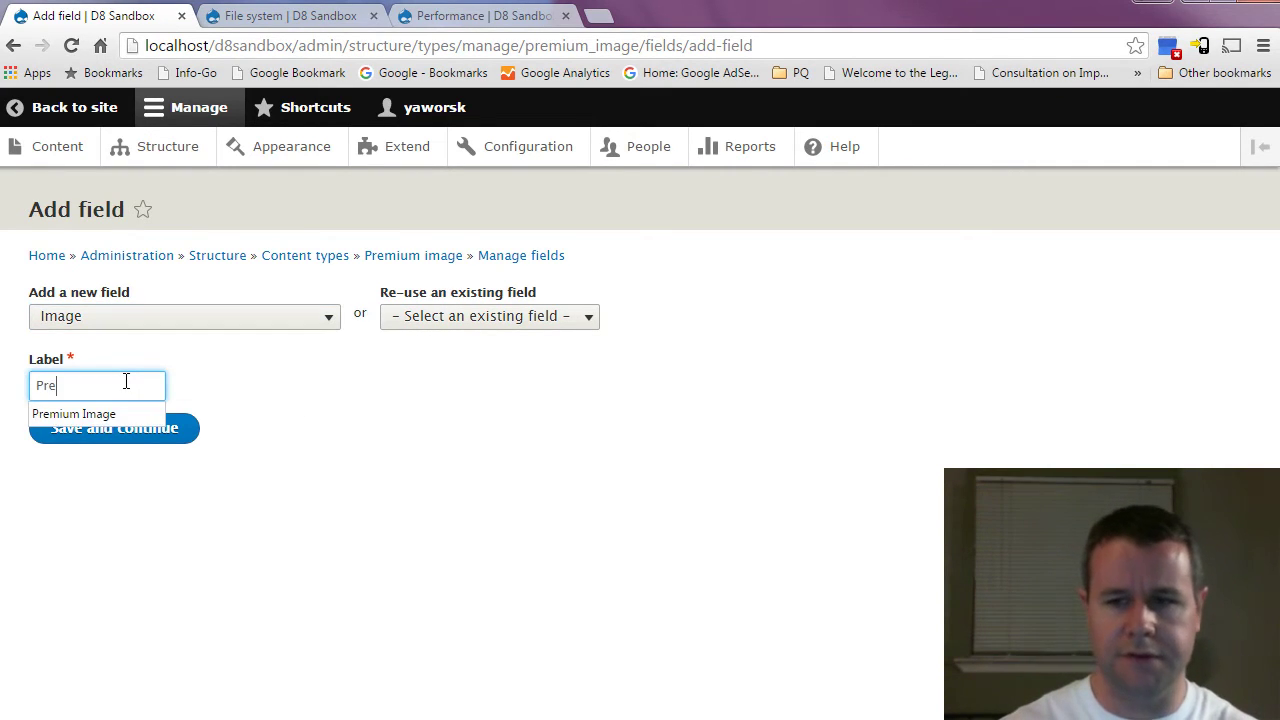
{"action": "type", "text": "mium Image"}
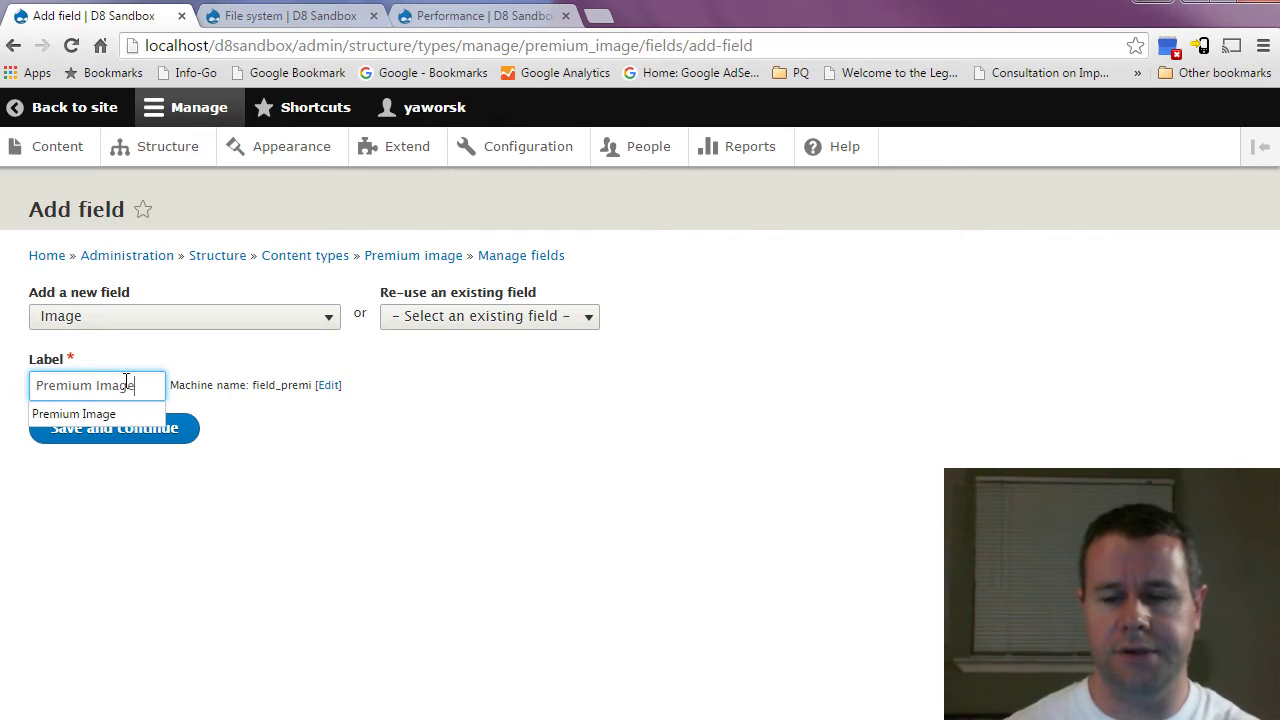
- Check the machine name of the Premium Image field and save the new field to continue to its storage settings
{"action": "left_click", "coordinate": [320, 445]}
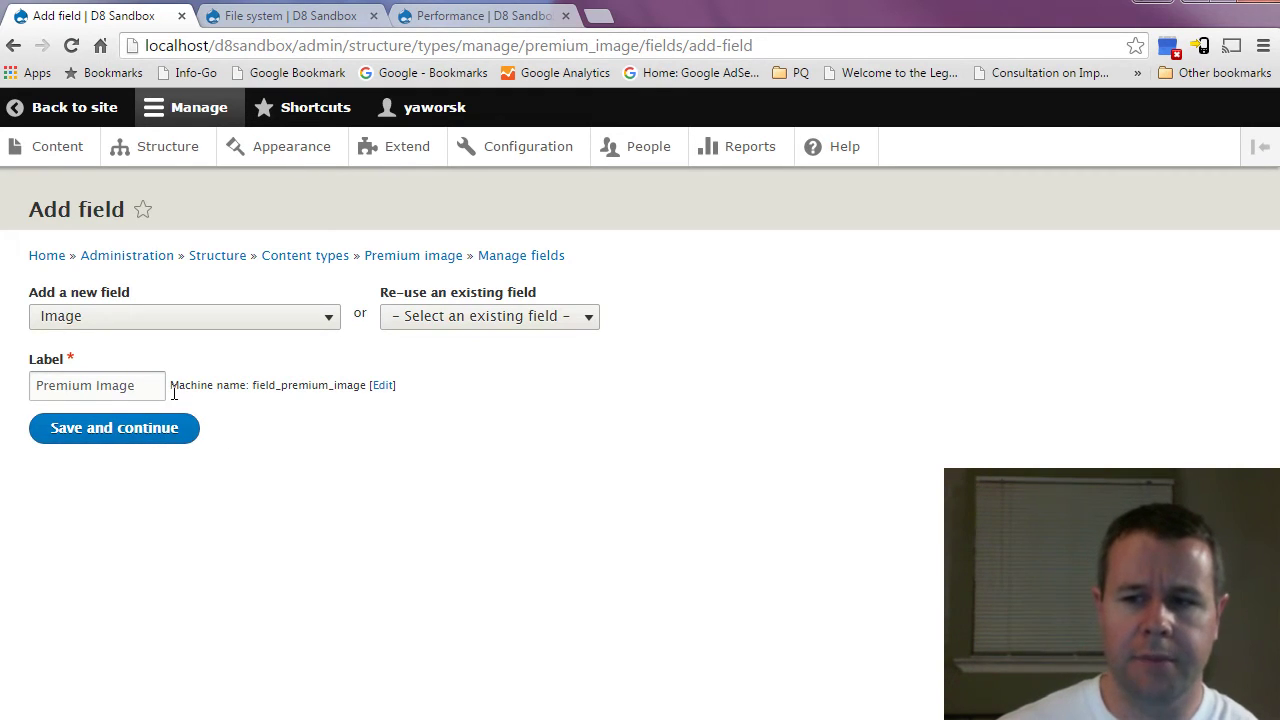
{"action": "left_click_drag", "start_coordinate": [174, 394], "coordinate": [367, 378]}
{"action": "left_click", "coordinate": [258, 394]}
{"action": "left_click", "coordinate": [293, 414]}
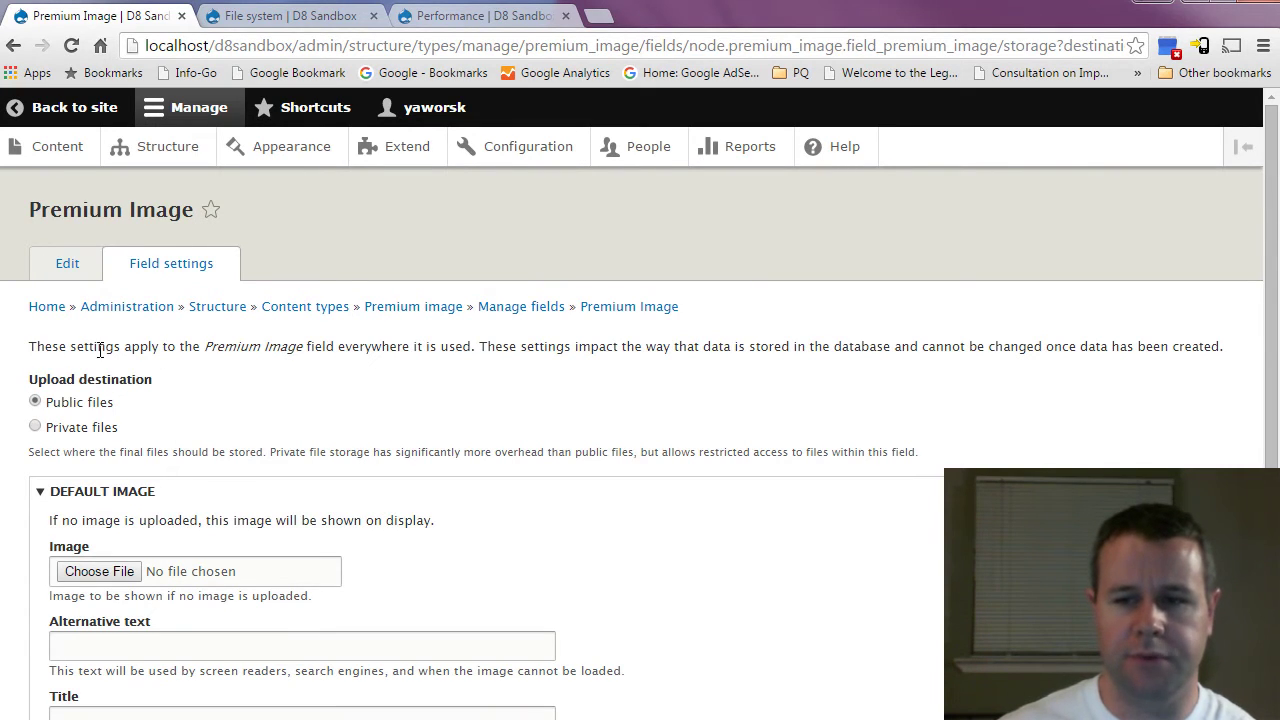
- Look at the field's upload destination options and open the site's File system configuration page under Media
{"action": "left_click_drag", "start_coordinate": [27, 380], "coordinate": [149, 376]}
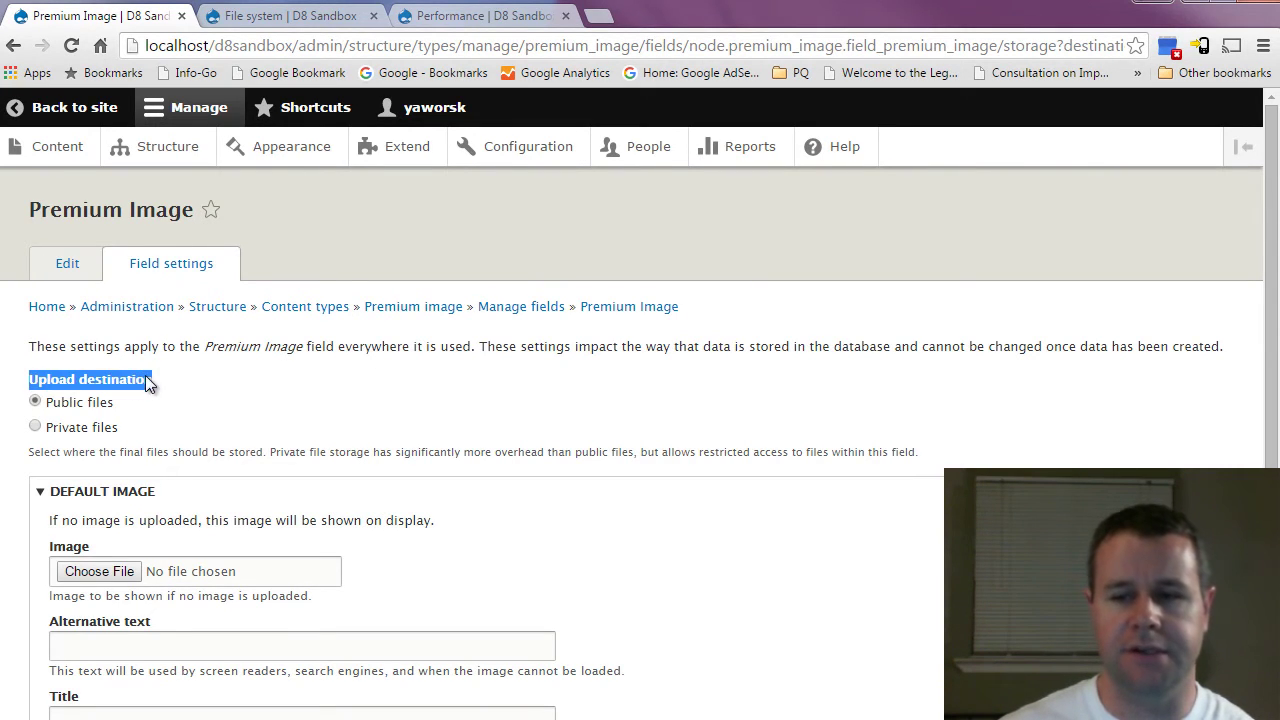
{"action": "left_click", "coordinate": [149, 382]}
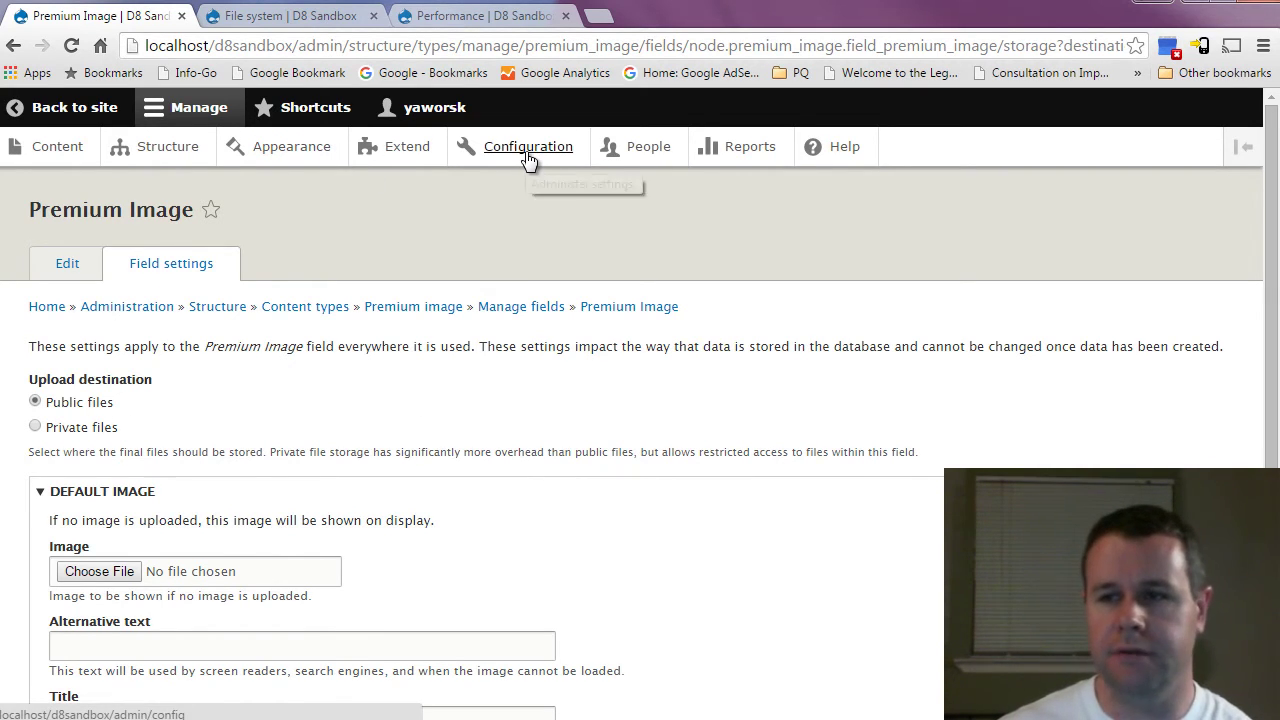
{"action": "left_click", "coordinate": [290, 16]}
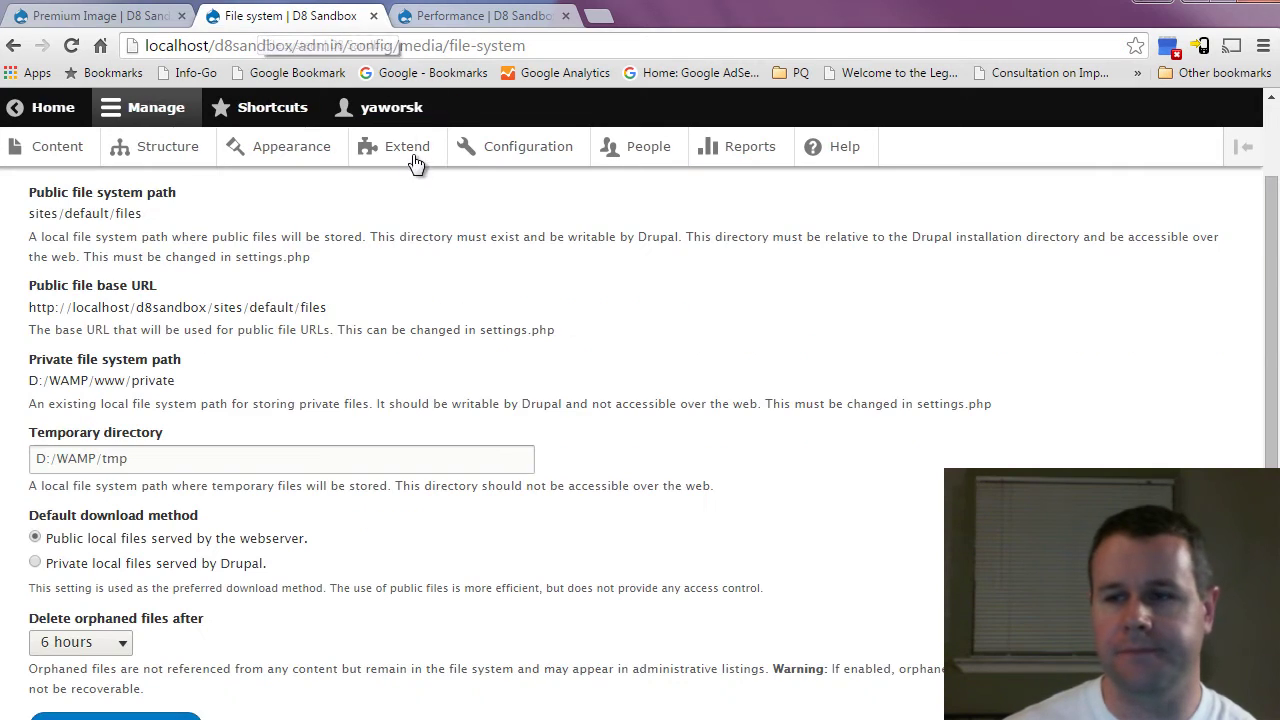
{"action": "left_click", "coordinate": [502, 149]}
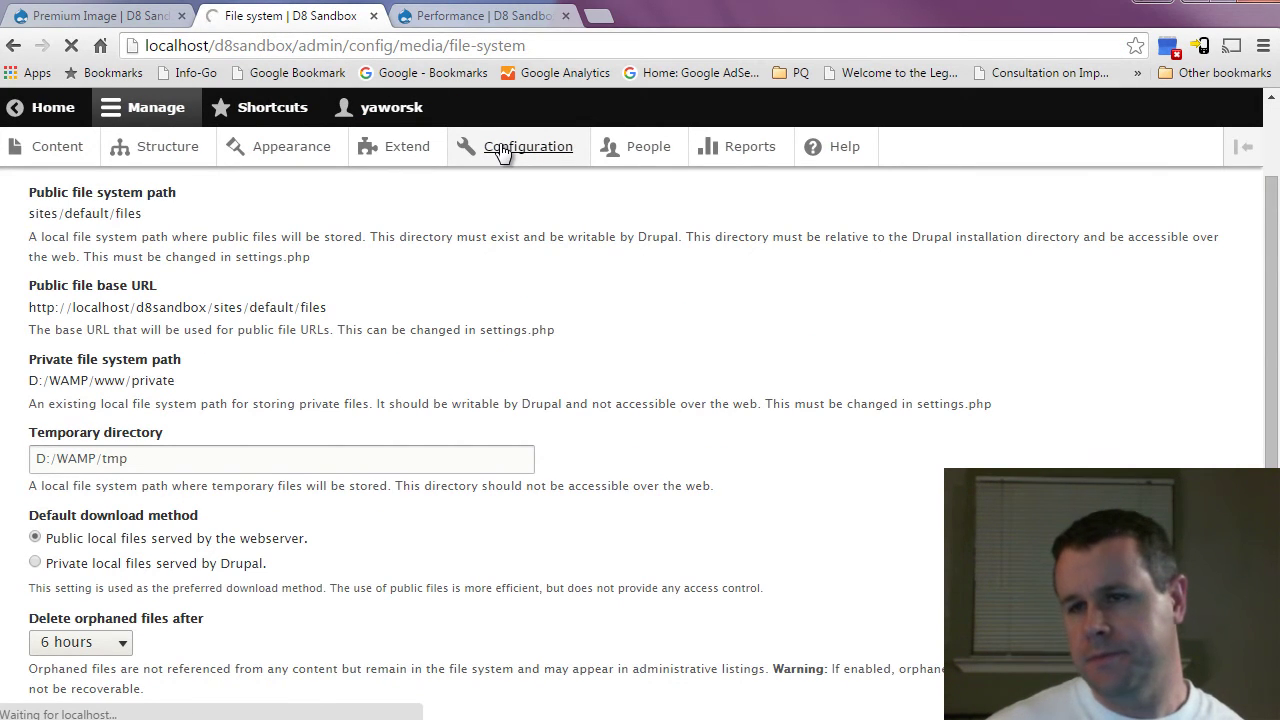
{"action": "scroll", "coordinate": [805, 510], "scroll_direction": "down", "scroll_amount": 3}
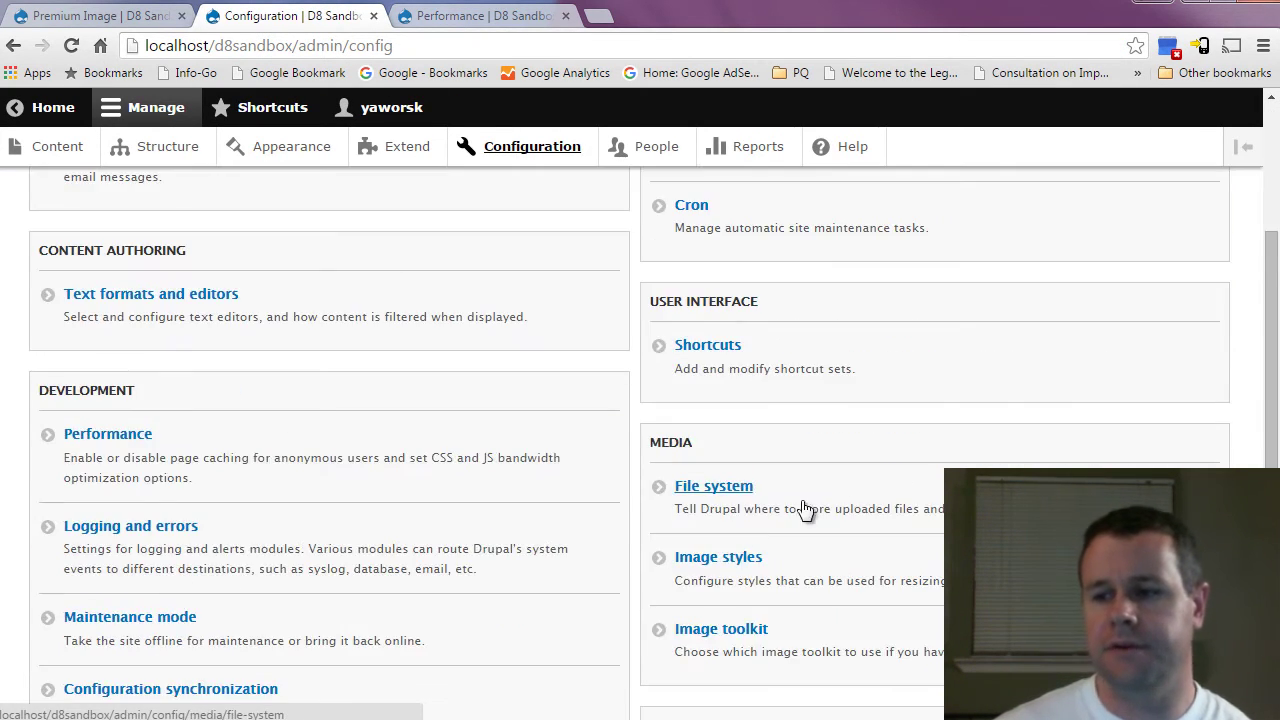
{"action": "left_click", "coordinate": [714, 488]}
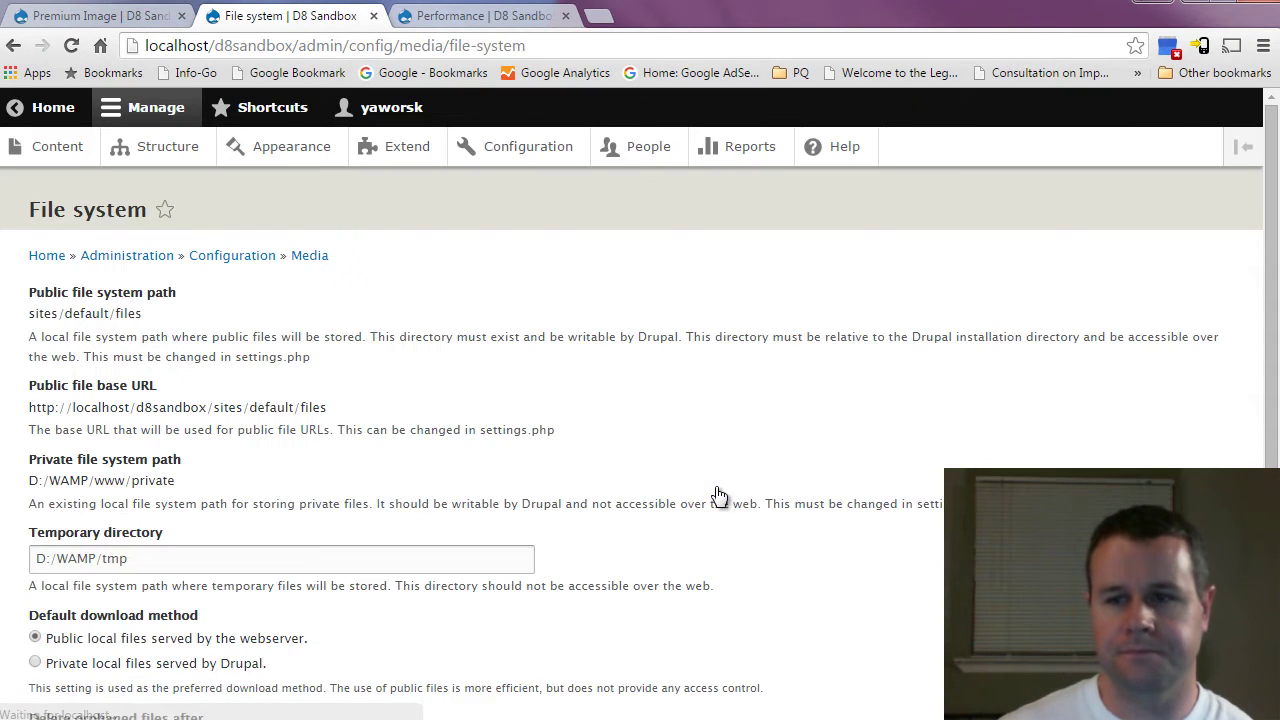
- Review the public file system path, public file base URL and private file system path entries
{"action": "scroll", "coordinate": [115, 330], "scroll_direction": "down", "scroll_amount": 1}
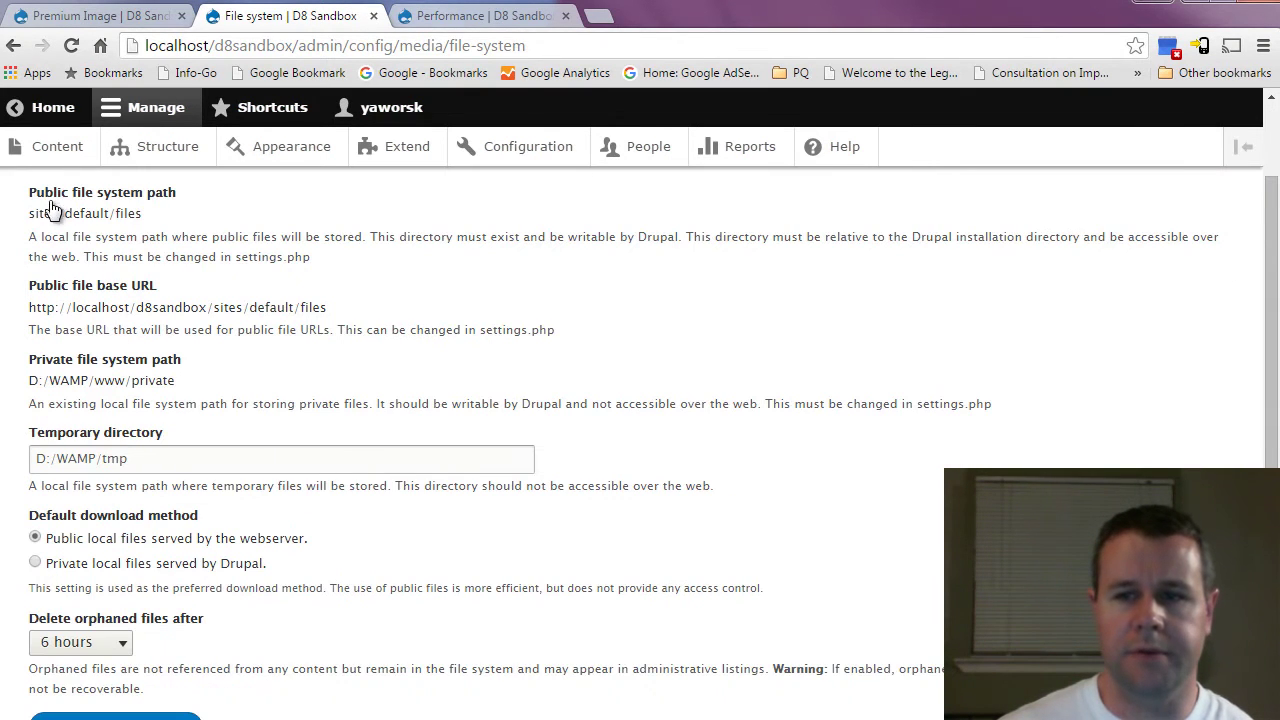
{"action": "left_click_drag", "start_coordinate": [36, 194], "coordinate": [118, 198]}
{"action": "left_click", "coordinate": [152, 205]}
{"action": "left_click_drag", "start_coordinate": [53, 290], "coordinate": [125, 294]}
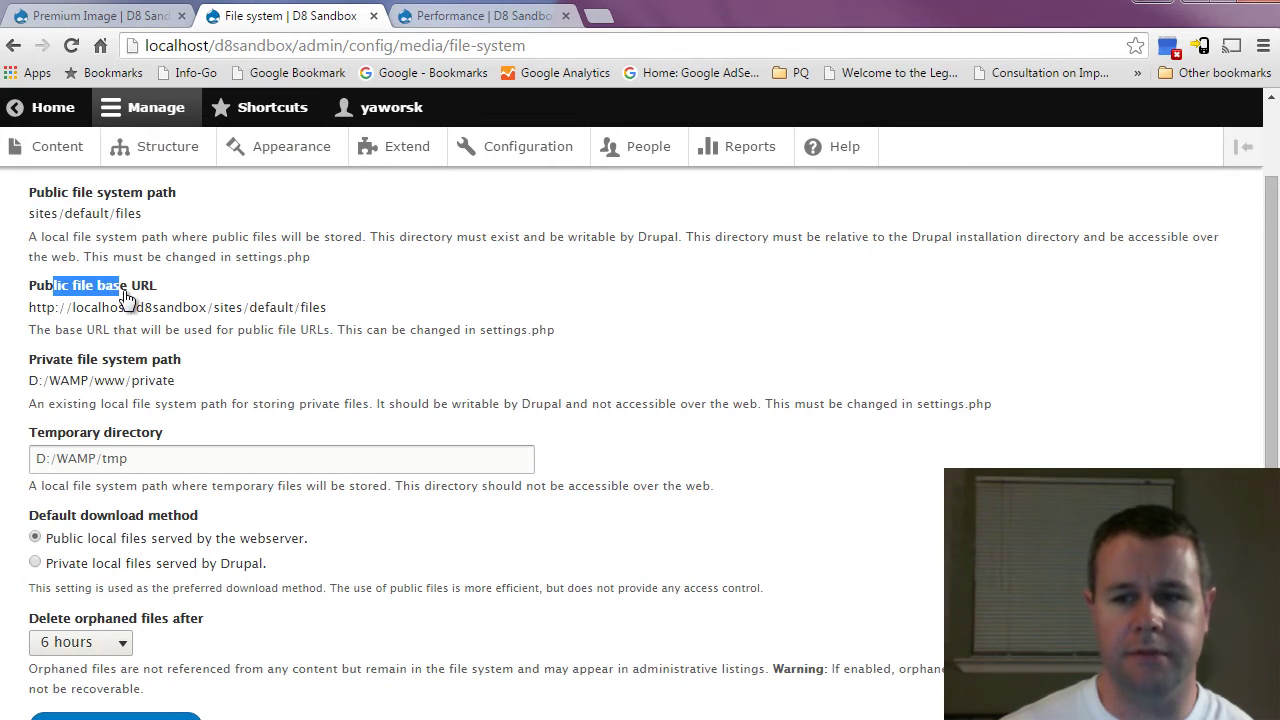
{"action": "left_click", "coordinate": [125, 296]}
{"action": "left_click_drag", "start_coordinate": [42, 362], "coordinate": [148, 366]}
{"action": "left_click", "coordinate": [152, 368]}
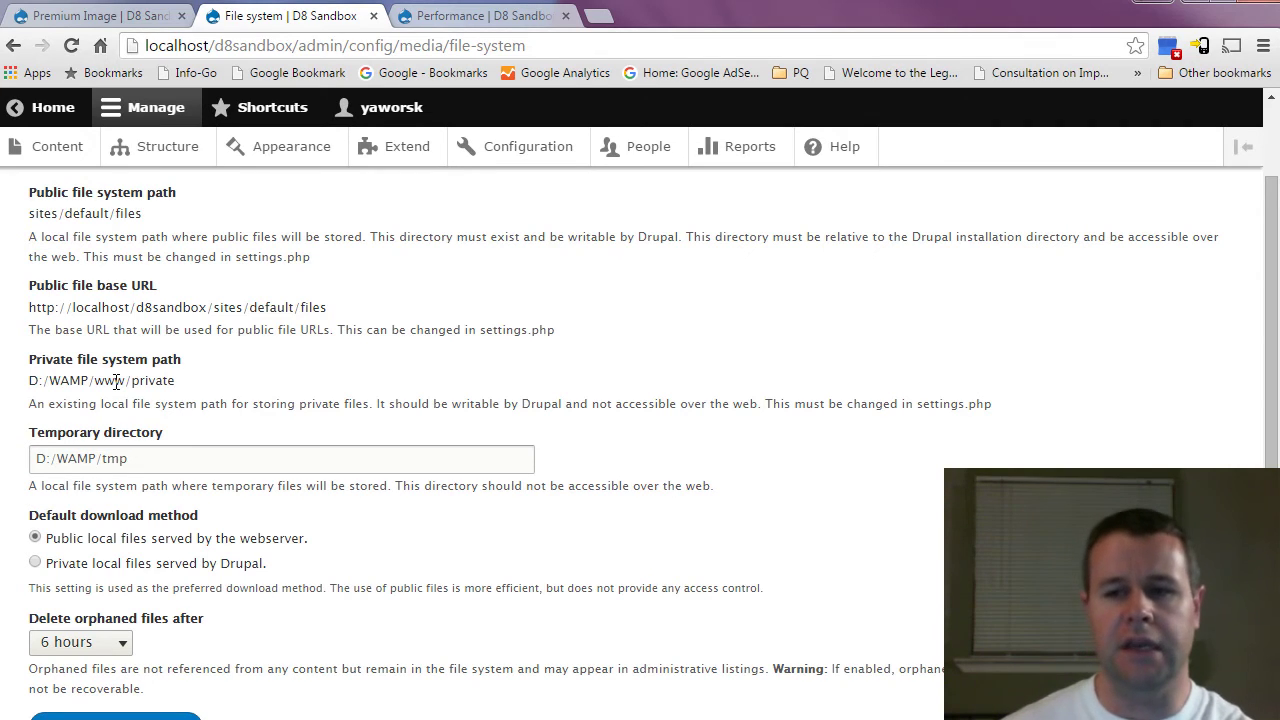
- Examine the private file system path and the note on which file it must be changed in
{"action": "left_click_drag", "start_coordinate": [179, 381], "coordinate": [30, 381]}
{"action": "left_click", "coordinate": [88, 385]}
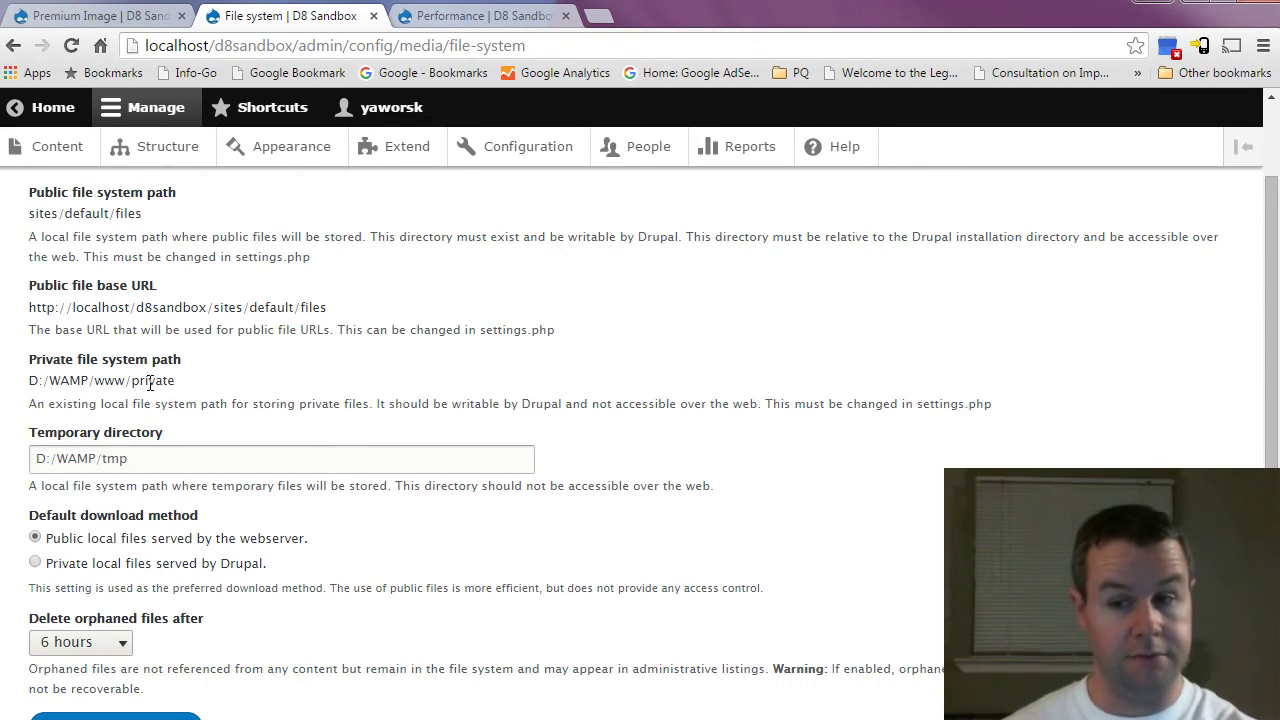
{"action": "left_click_drag", "start_coordinate": [176, 381], "coordinate": [40, 380]}
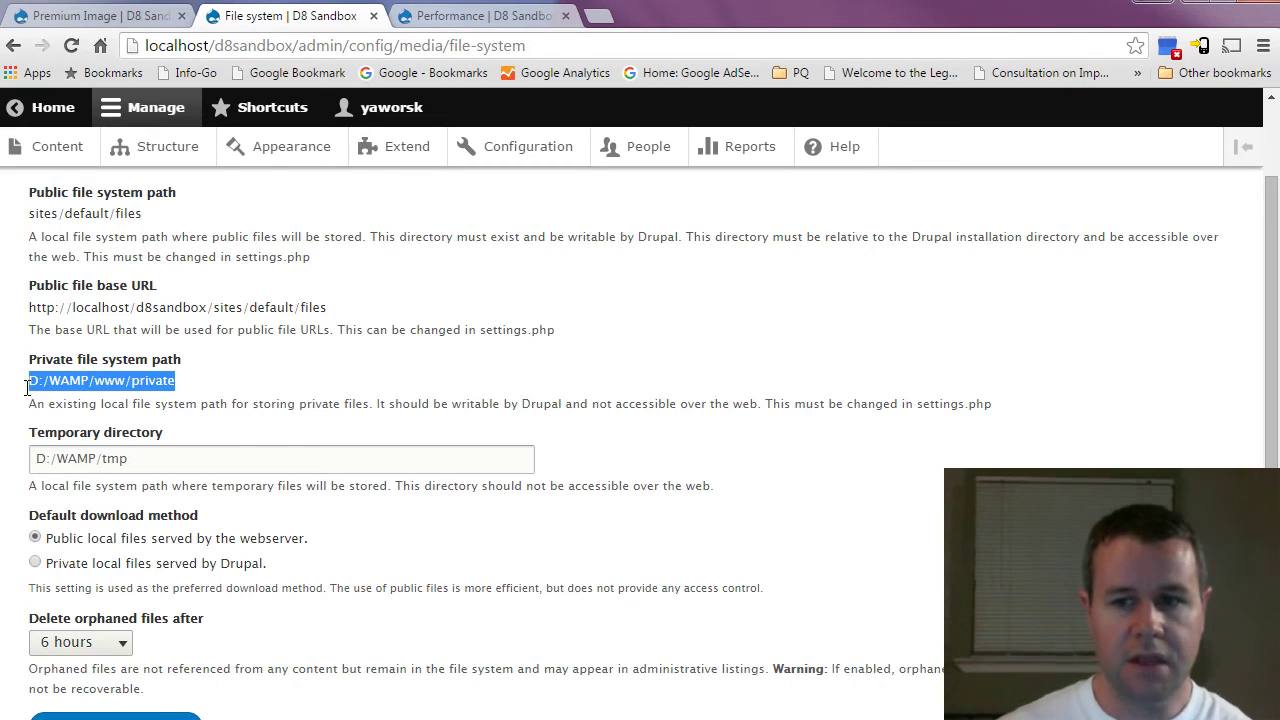
{"action": "left_click", "coordinate": [84, 389]}
{"action": "left_click_drag", "start_coordinate": [190, 381], "coordinate": [38, 381]}
{"action": "left_click", "coordinate": [90, 388]}
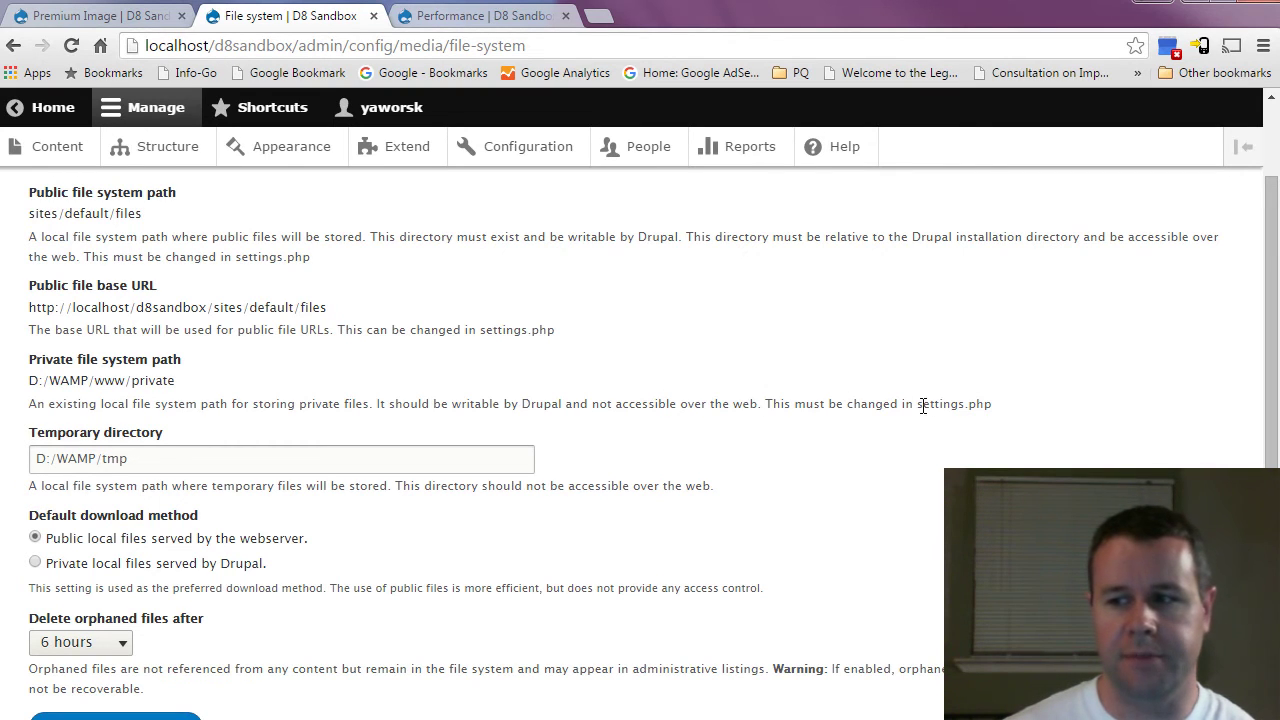
{"action": "left_click_drag", "start_coordinate": [922, 404], "coordinate": [976, 404]}
{"action": "left_click", "coordinate": [976, 404]}
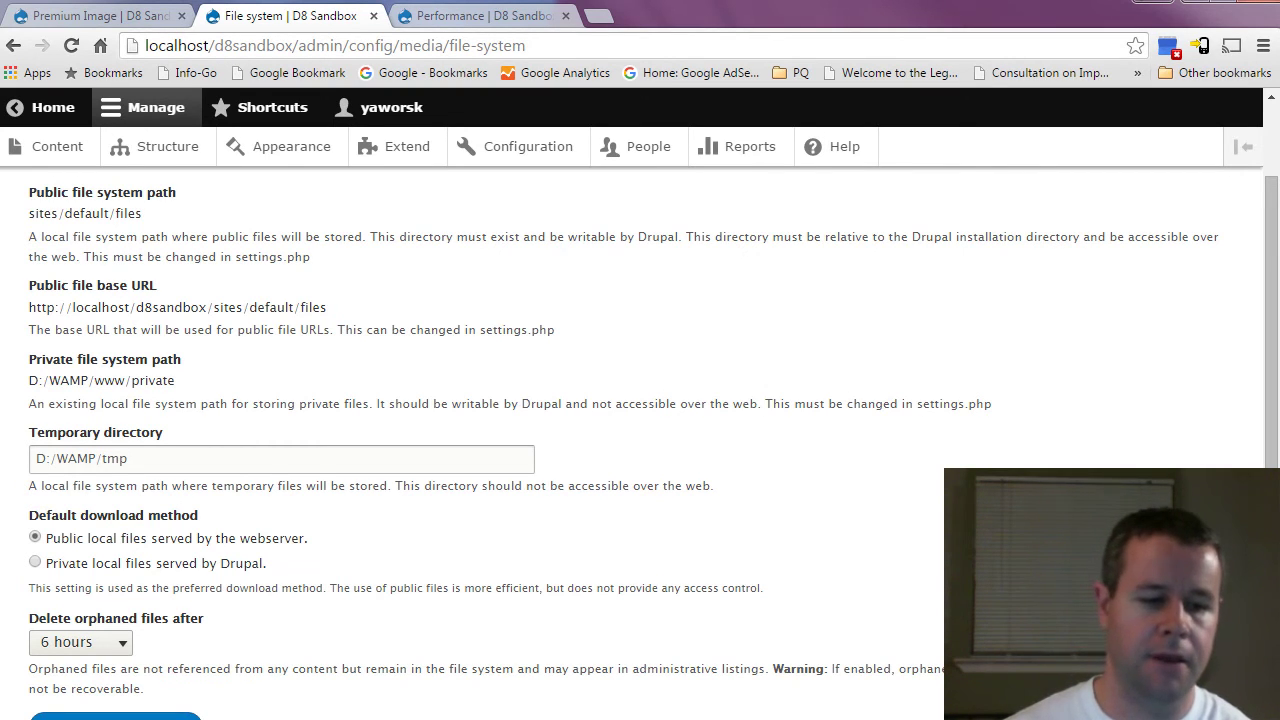
- Switch to the Cygwin terminal, check that it is in the site's sites/default directory, and open settings.php in vim
{"action": "key", "text": "alt+Tab"}
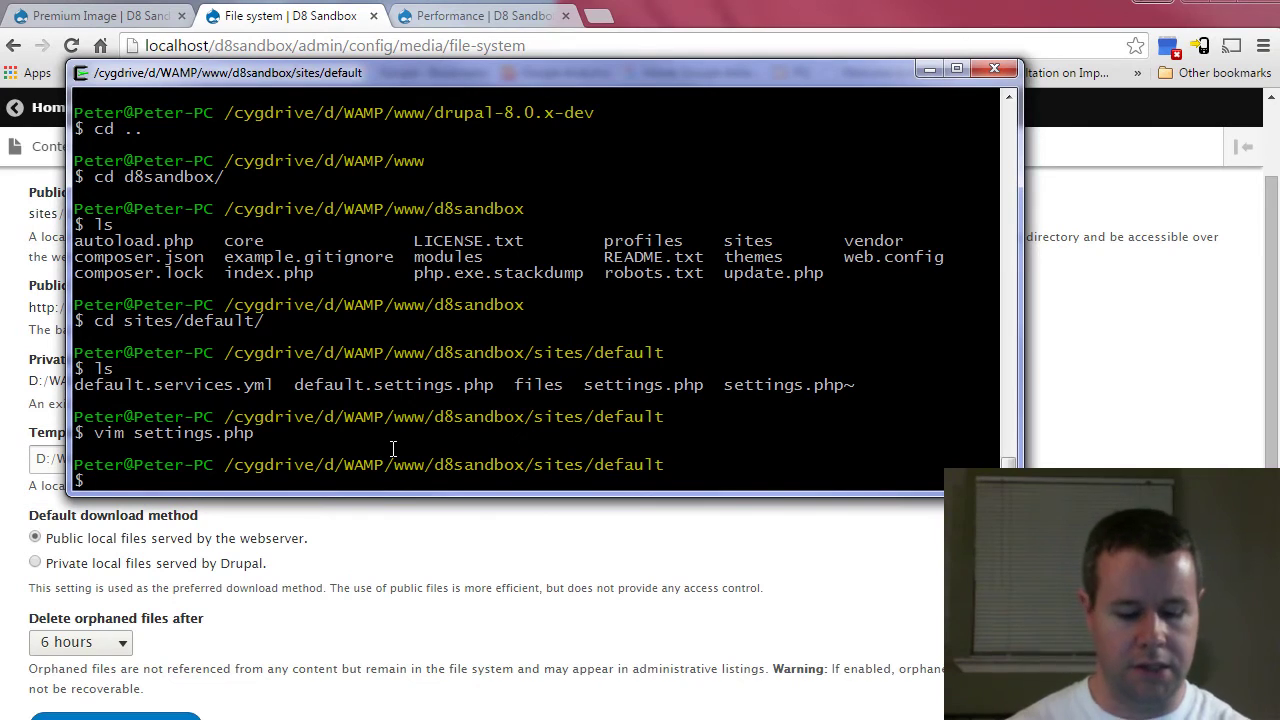
{"action": "type", "text": "vim settings.php"}
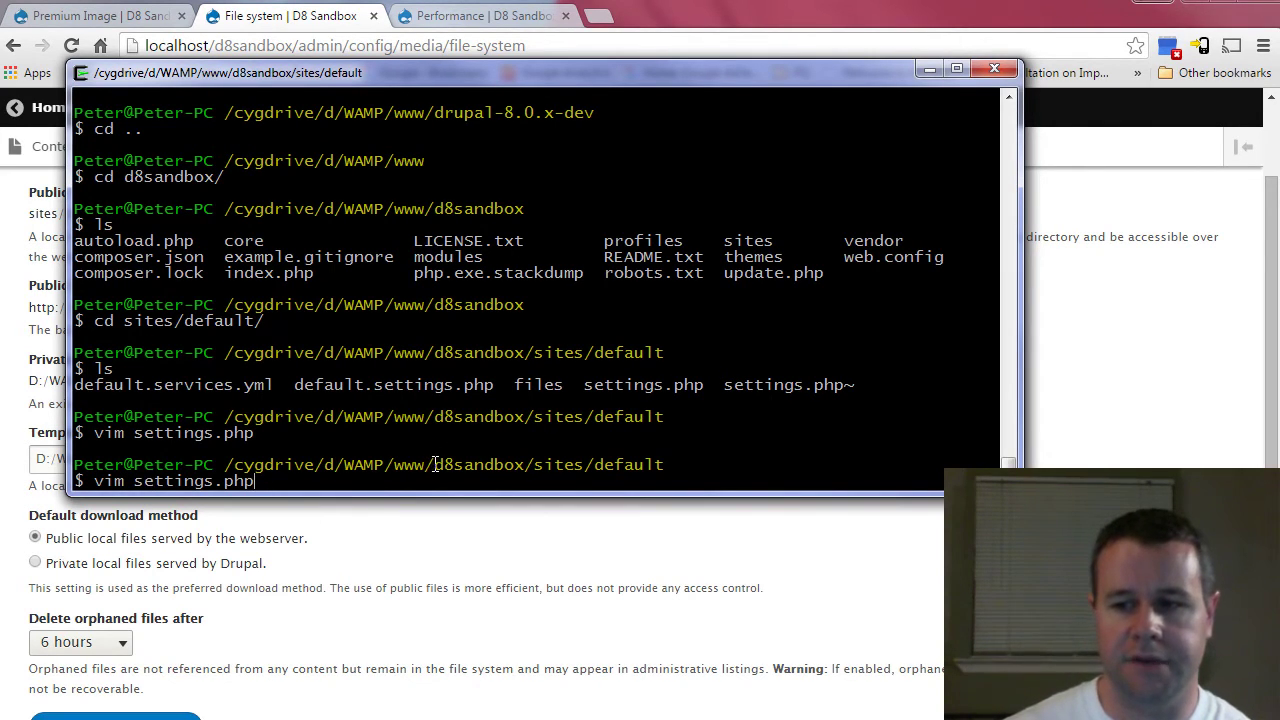
{"action": "left_click_drag", "start_coordinate": [428, 464], "coordinate": [500, 465]}
{"action": "left_click", "coordinate": [490, 465]}
{"action": "double_click", "coordinate": [478, 465]}
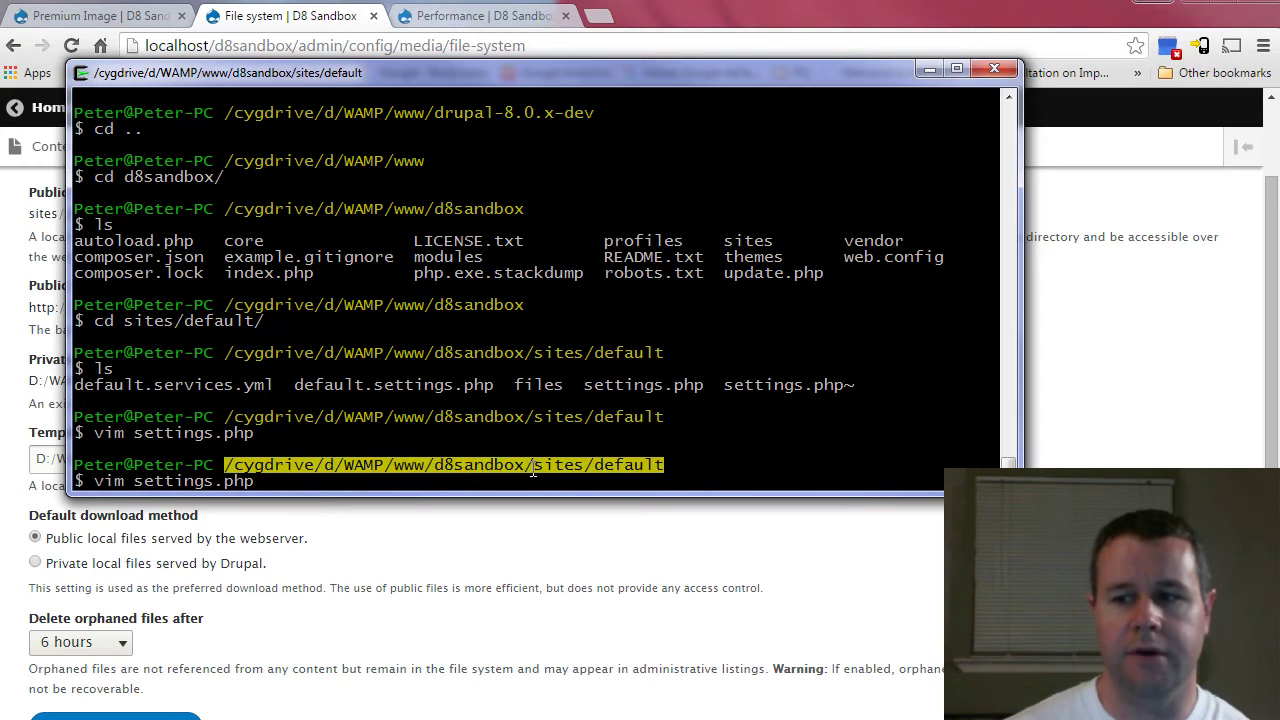
{"action": "left_click", "coordinate": [538, 467]}
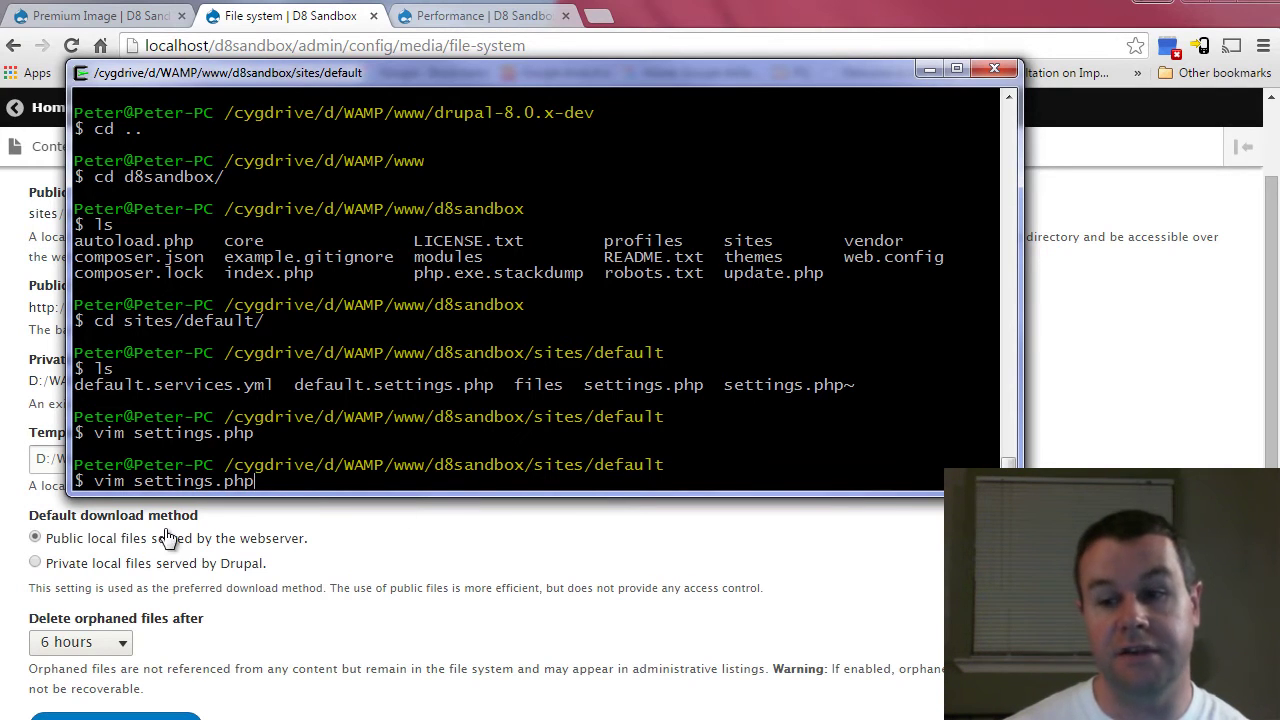
{"action": "key", "text": "Return"}
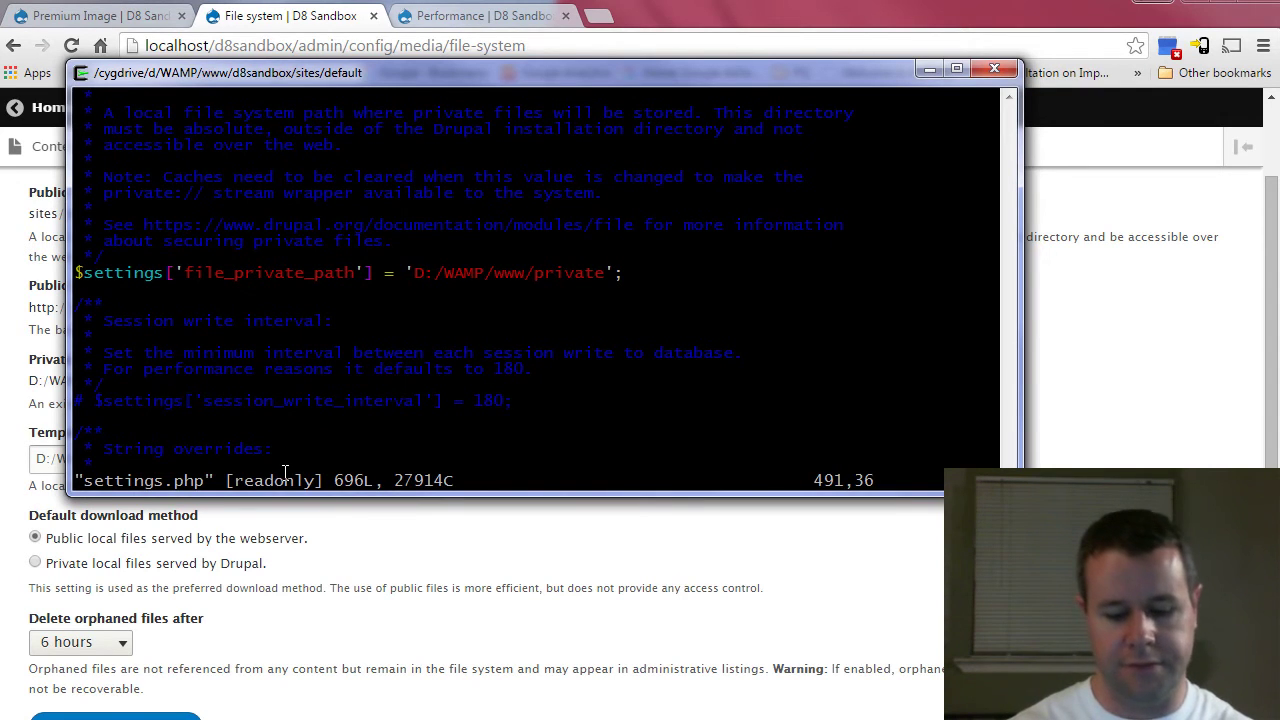
- Search settings.php for "private" to examine the file_private_path setting, and quit vim without changes
{"action": "type", "text": "/private"}
{"action": "key", "text": "Return"}
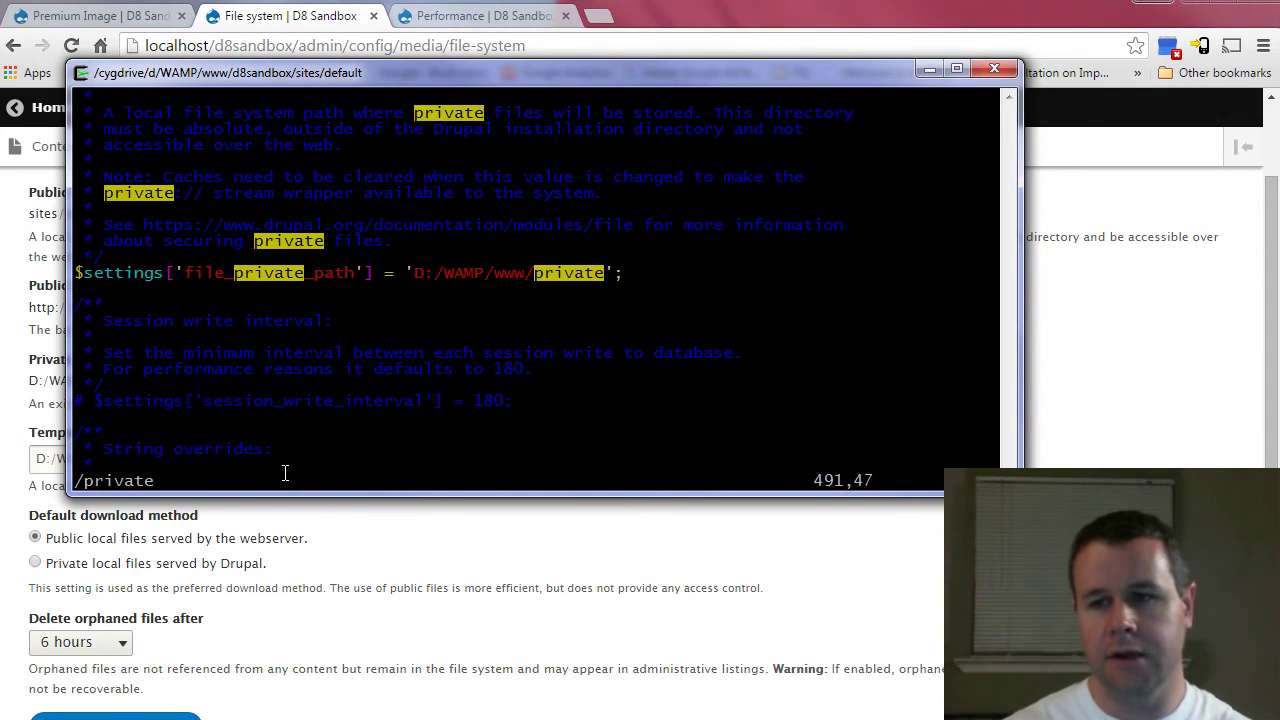
{"action": "key", "text": "n"}
{"action": "key", "text": "n"}
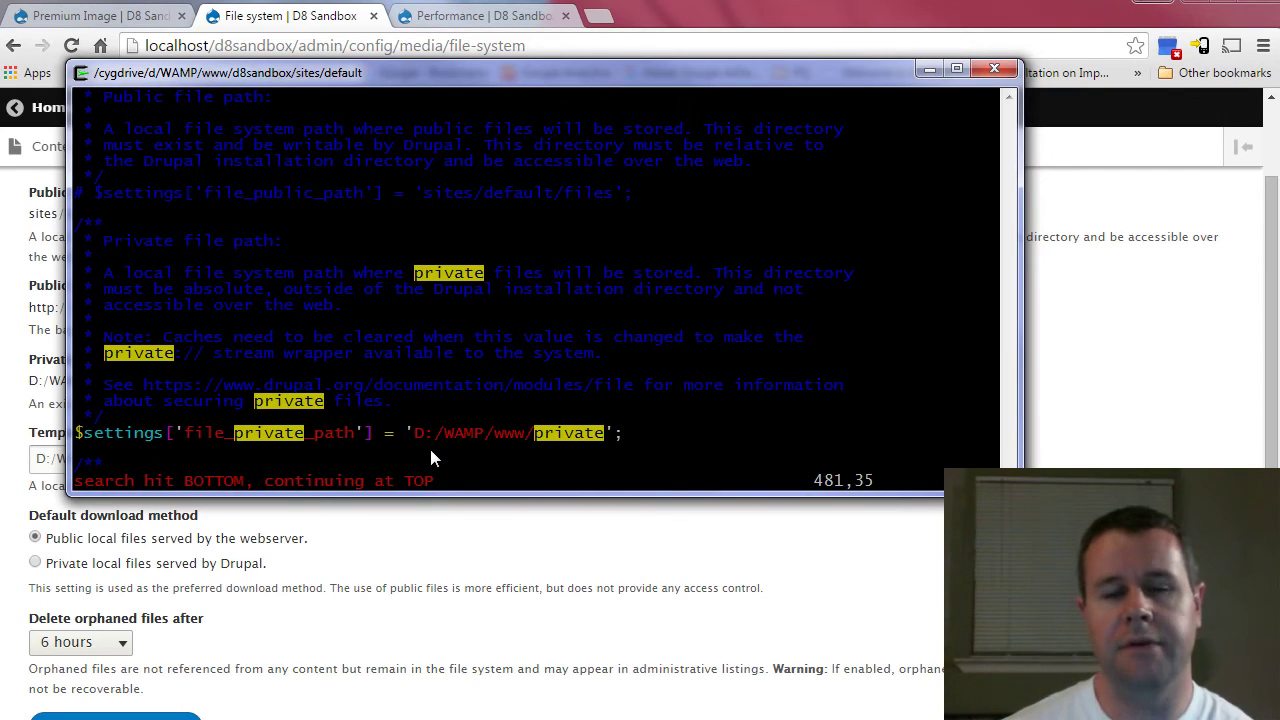
{"action": "key", "text": "braceright"}
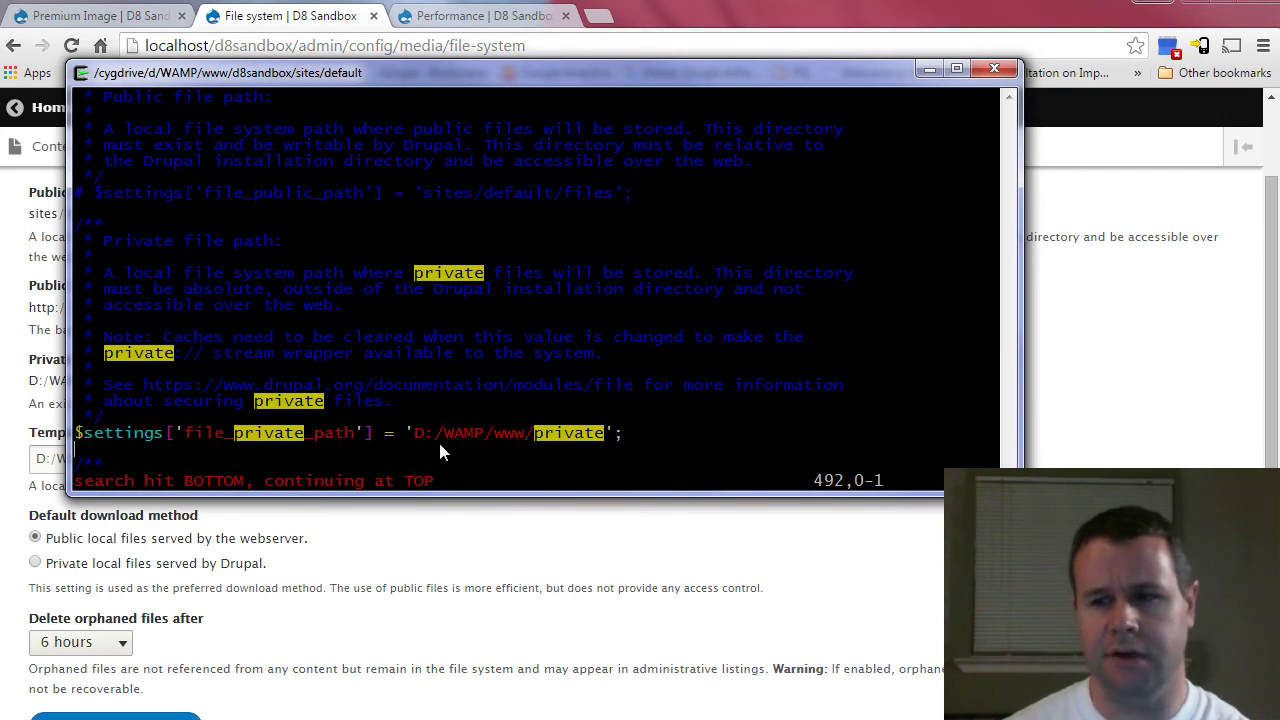
{"action": "type", "text": ":q"}
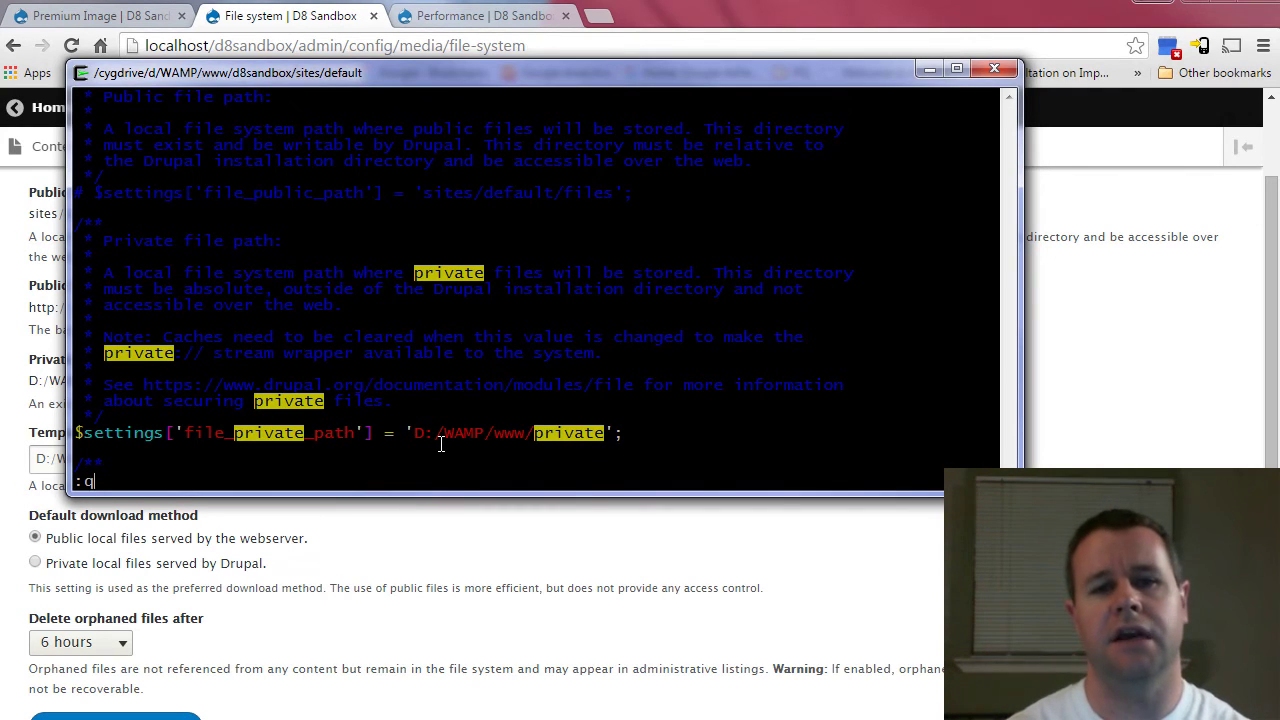
{"action": "key", "text": "Return"}
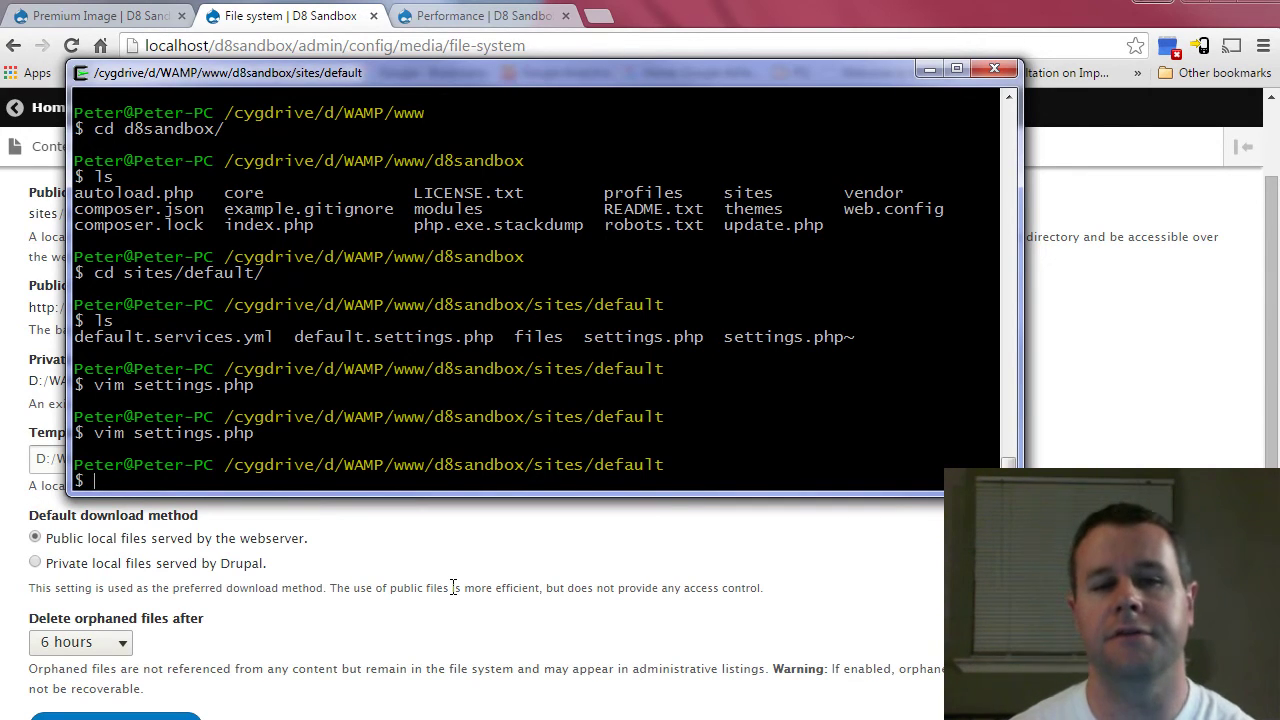
- Switch back to the browser to recheck the private file system path, and view the cache clearing option on the Performance page
{"action": "left_click", "coordinate": [619, 513]}
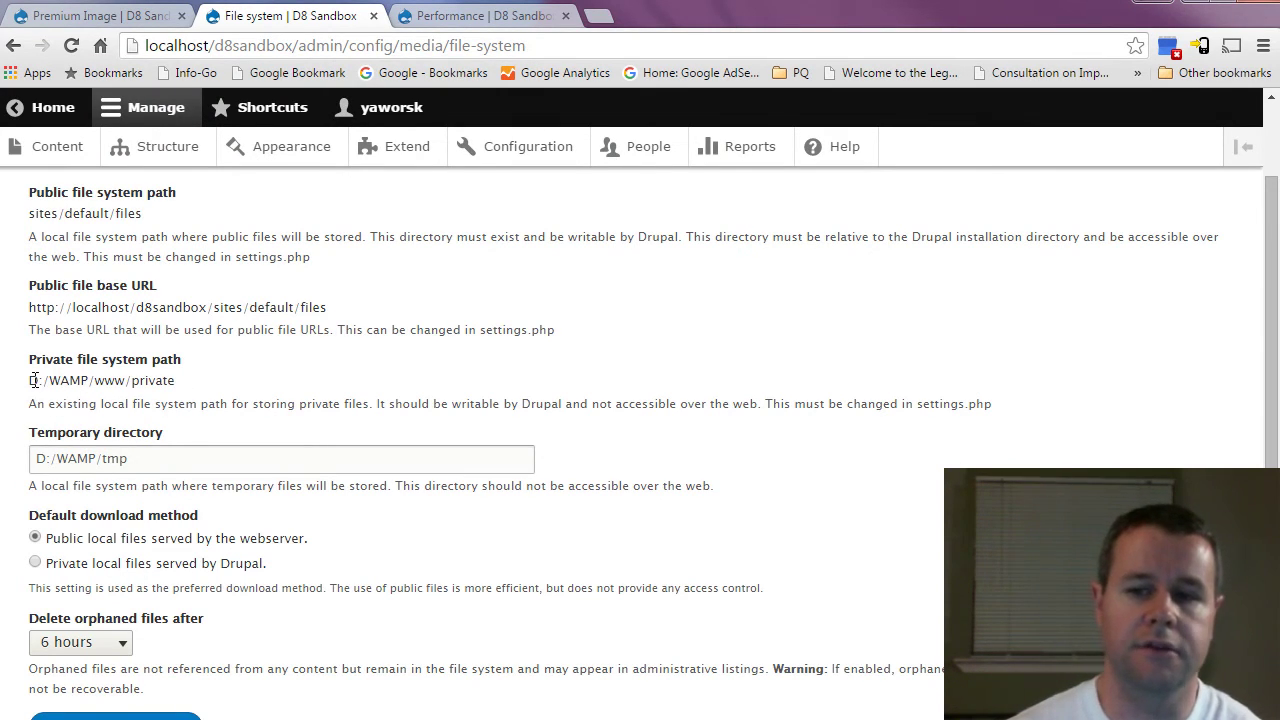
{"action": "left_click_drag", "start_coordinate": [30, 381], "coordinate": [179, 387]}
{"action": "left_click", "coordinate": [179, 381]}
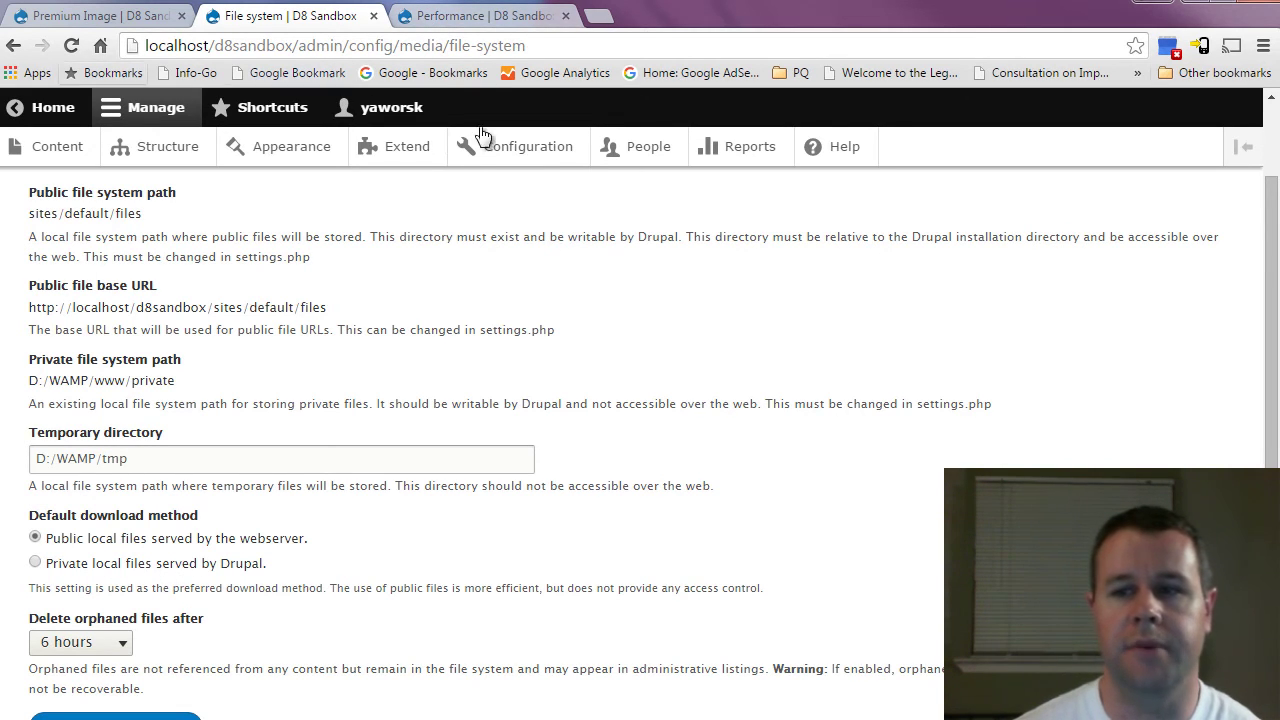
{"action": "left_click", "coordinate": [12, 46]}
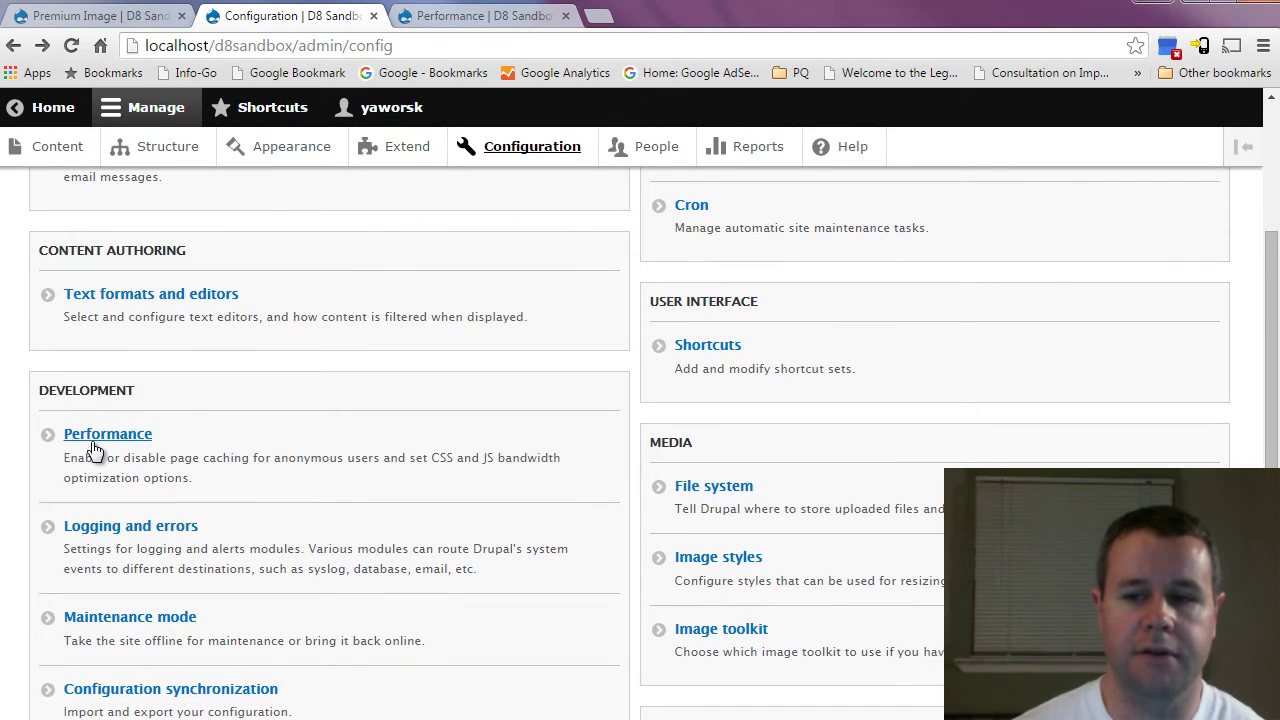
{"action": "left_click", "coordinate": [470, 16]}
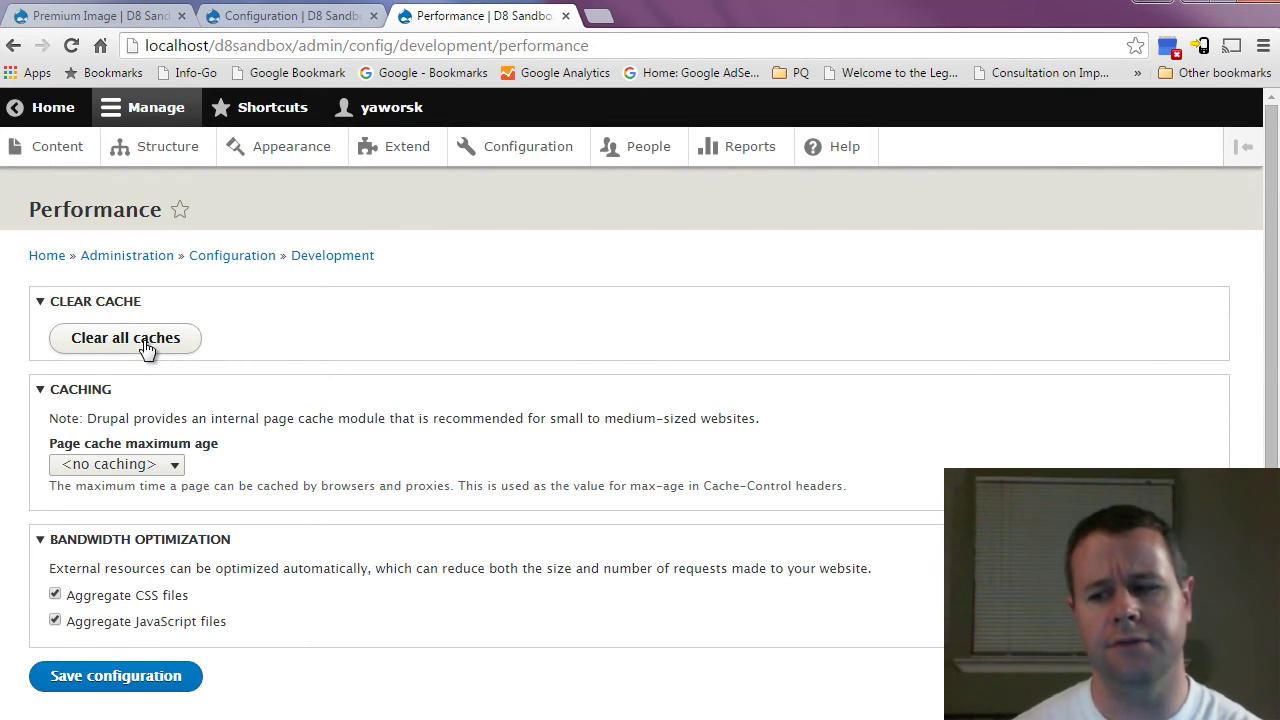
- Set the Premium Image field's upload destination to Private files and review its default image, alternative text and title settings
{"action": "left_click", "coordinate": [152, 17]}
{"action": "scroll", "coordinate": [233, 400], "scroll_direction": "down", "scroll_amount": 1}
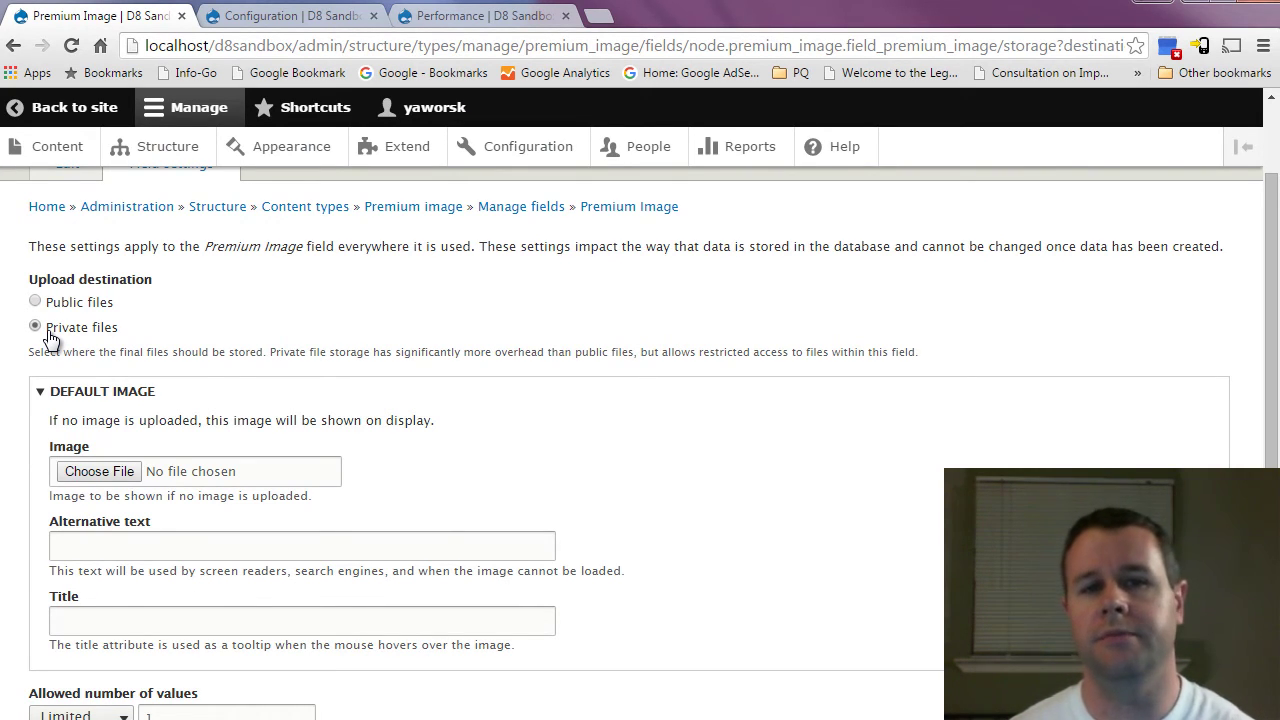
{"action": "scroll", "coordinate": [150, 392], "scroll_direction": "down", "scroll_amount": 1}
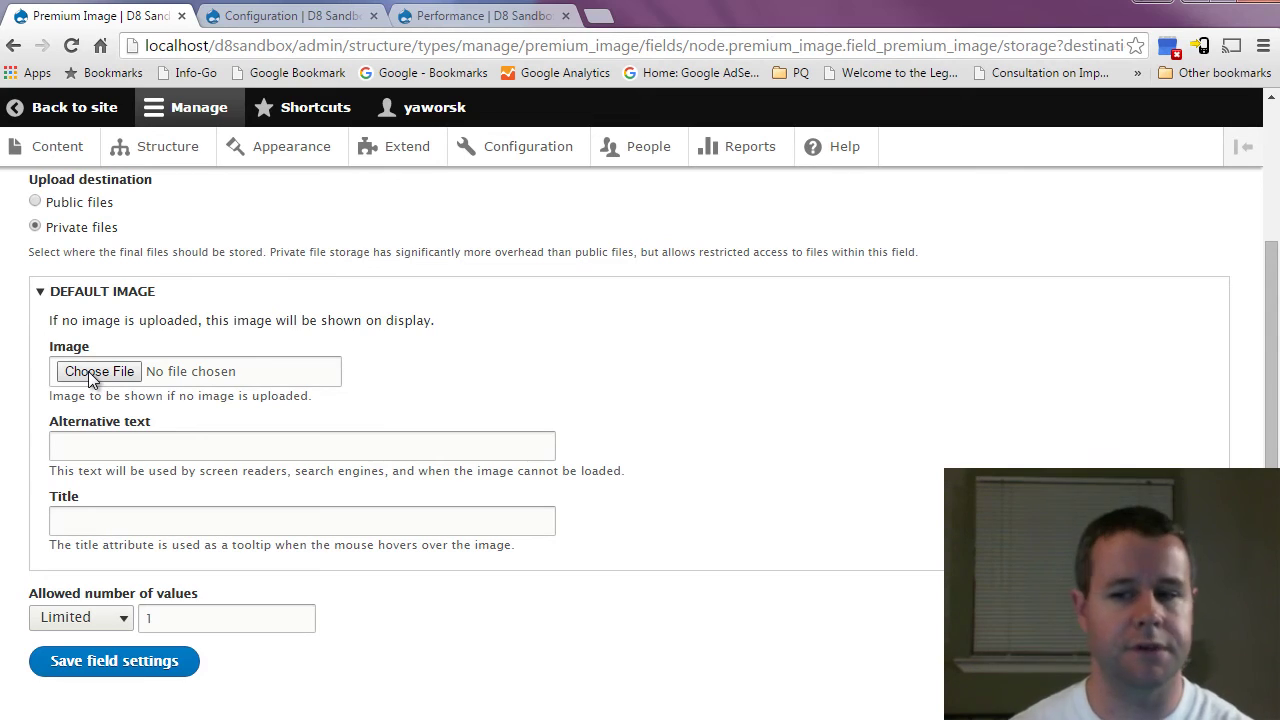
{"action": "left_click", "coordinate": [101, 440]}
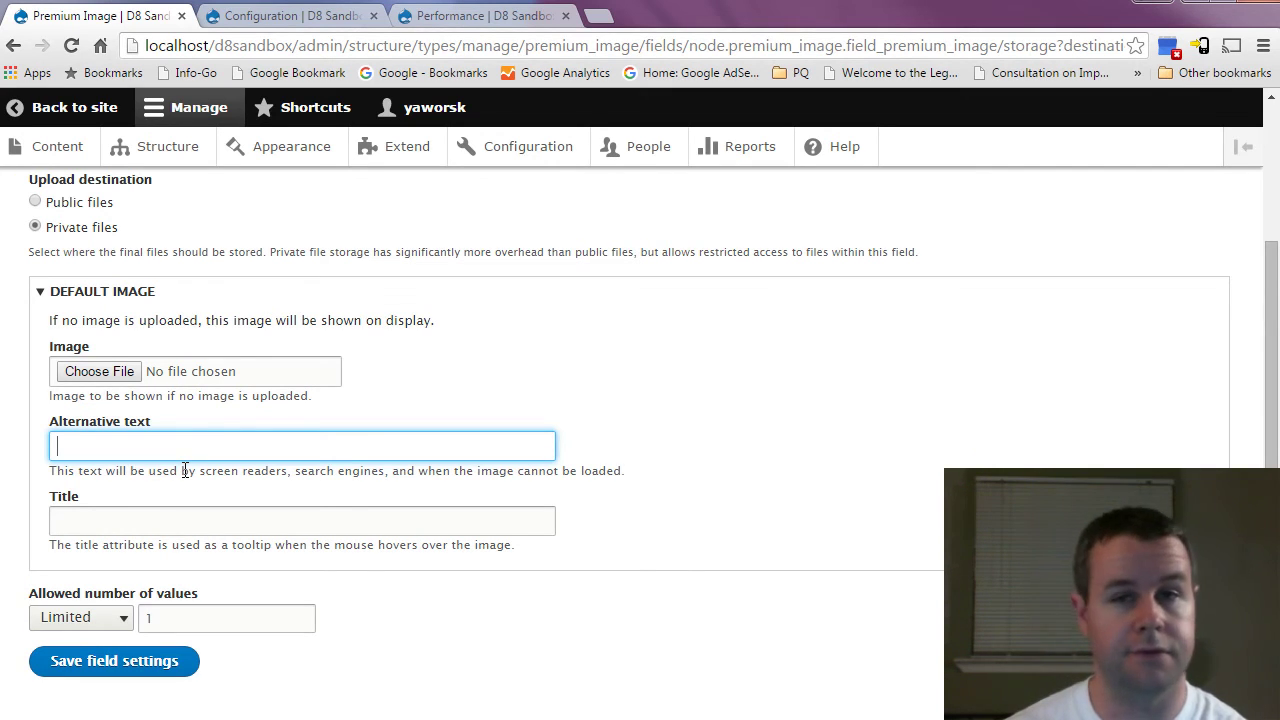
{"action": "left_click", "coordinate": [61, 507]}
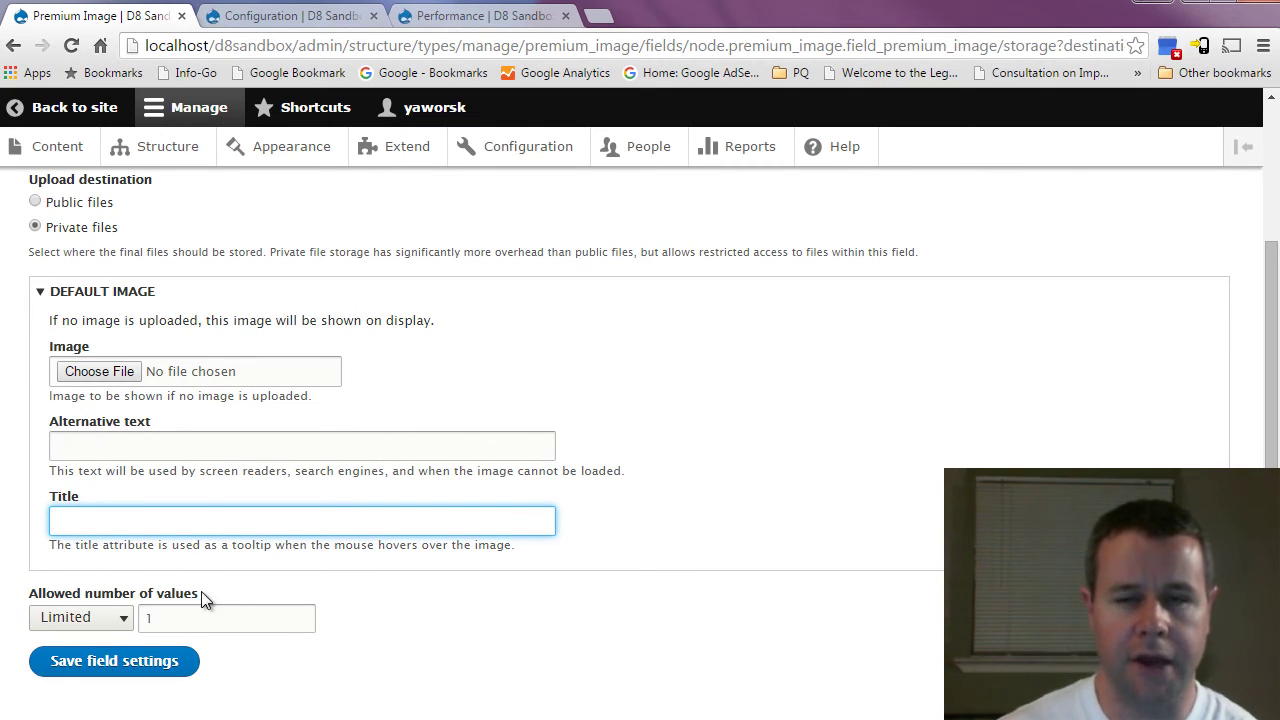
- Try Unlimited as the field's allowed number of values and set it back to Limited
{"action": "left_click", "coordinate": [120, 621]}
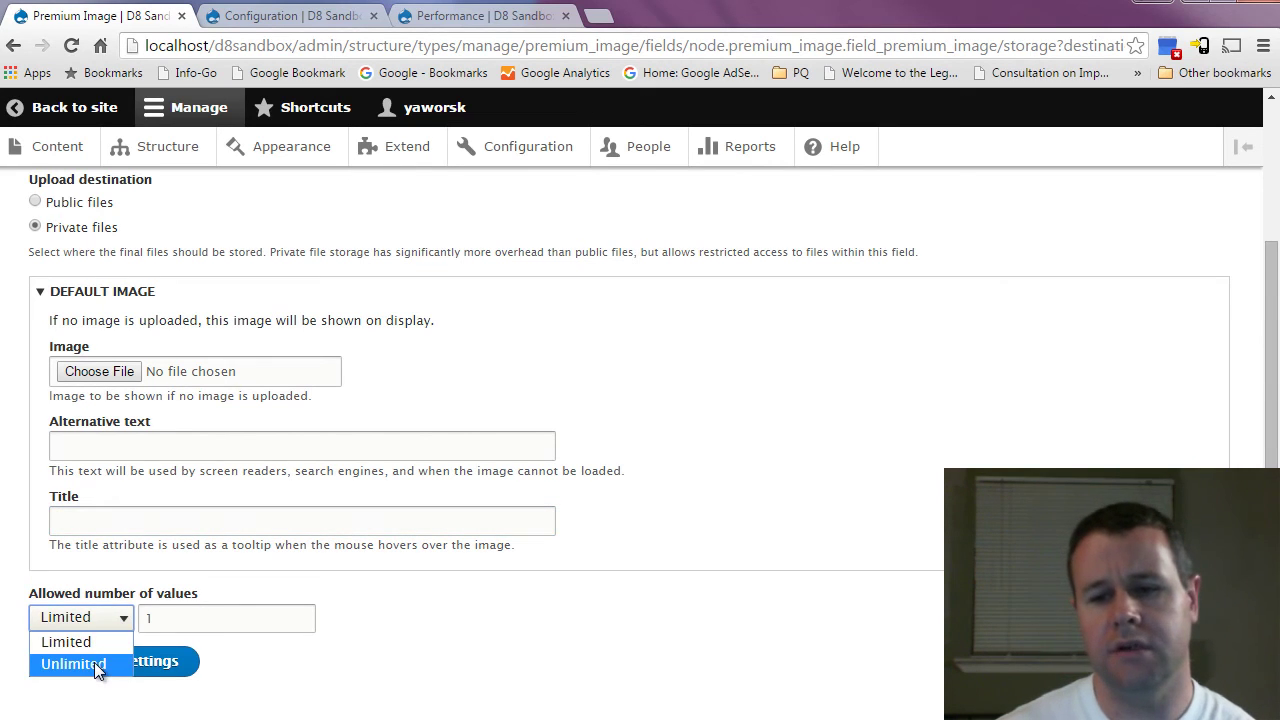
{"action": "left_click", "coordinate": [94, 662]}
{"action": "left_click", "coordinate": [94, 620]}
{"action": "left_click", "coordinate": [100, 640]}
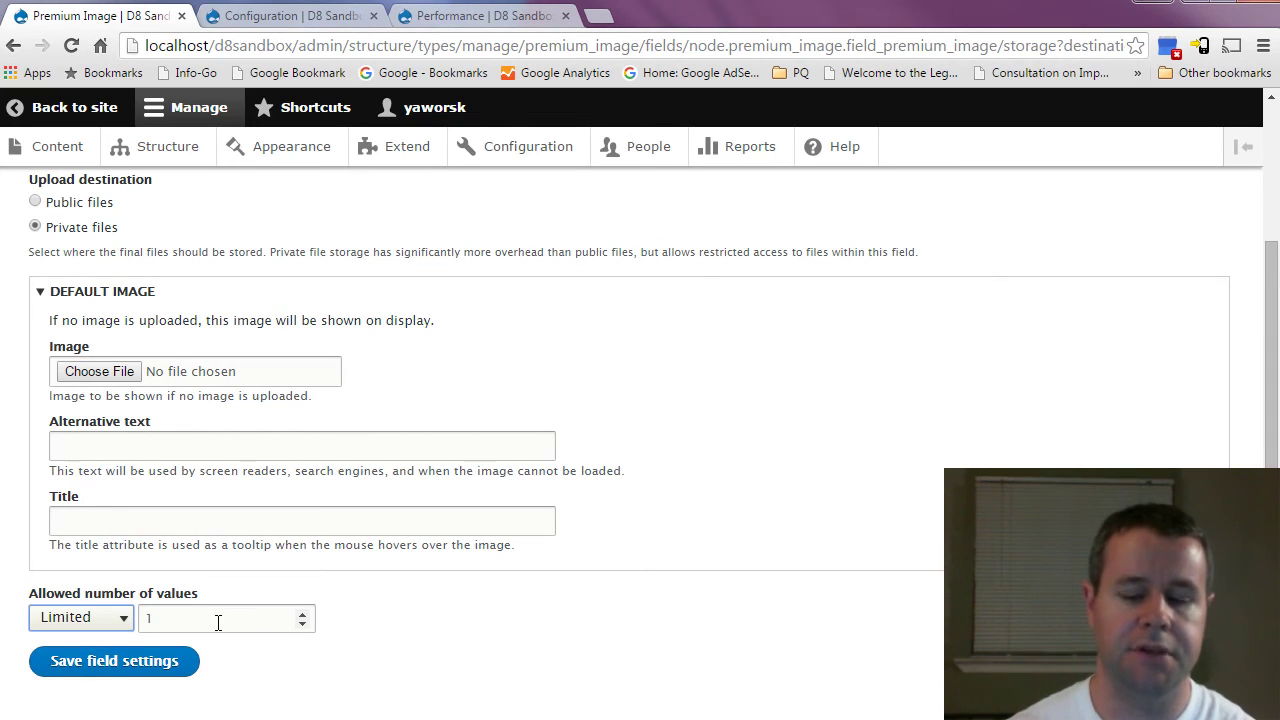
- Save the field settings and set the Premium Image field's help text to "This should be used to add your photos to be sold."
{"action": "left_click", "coordinate": [143, 667]}
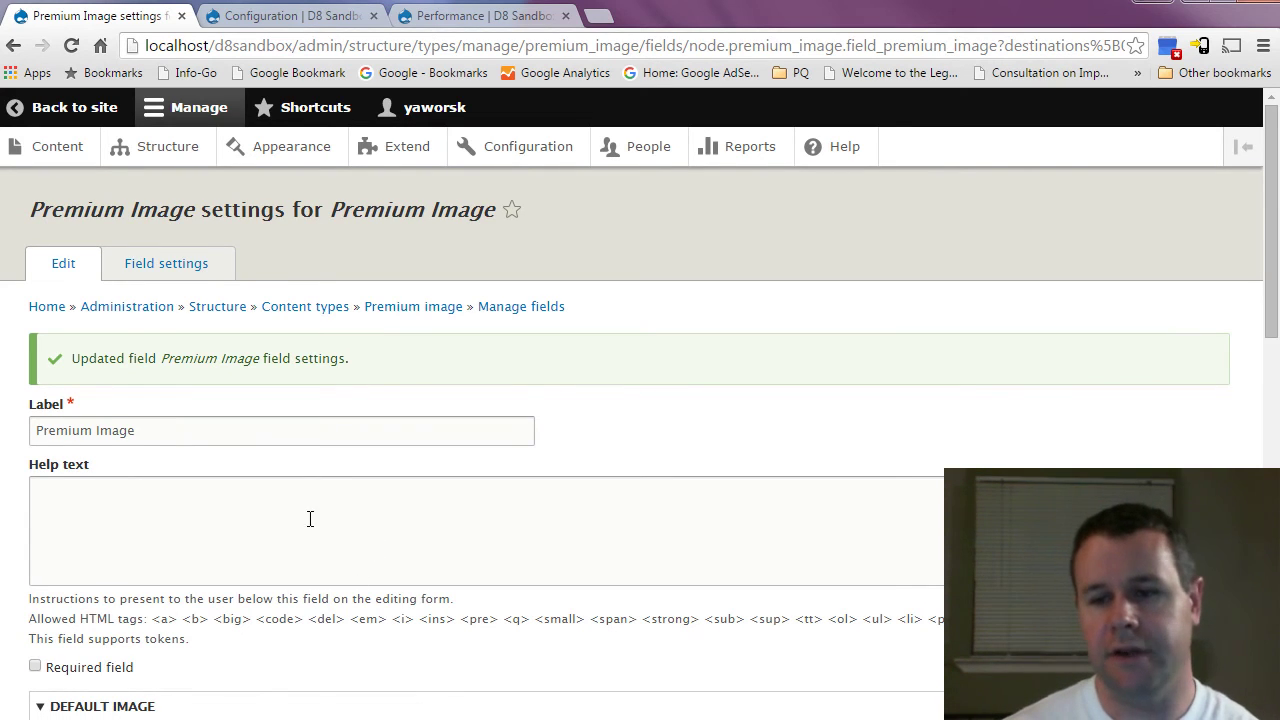
{"action": "scroll", "coordinate": [270, 500], "scroll_direction": "down", "scroll_amount": 1}
{"action": "scroll", "coordinate": [270, 502], "scroll_direction": "down", "scroll_amount": 1}
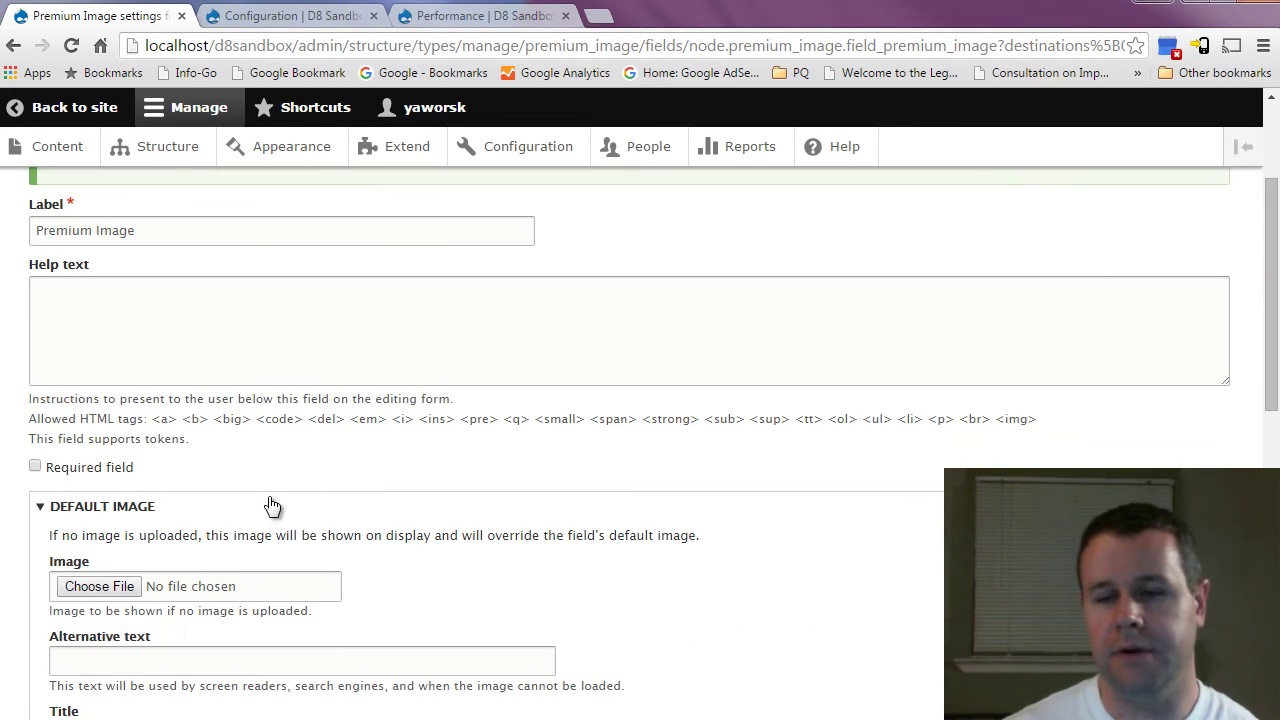
{"action": "left_click", "coordinate": [209, 352]}
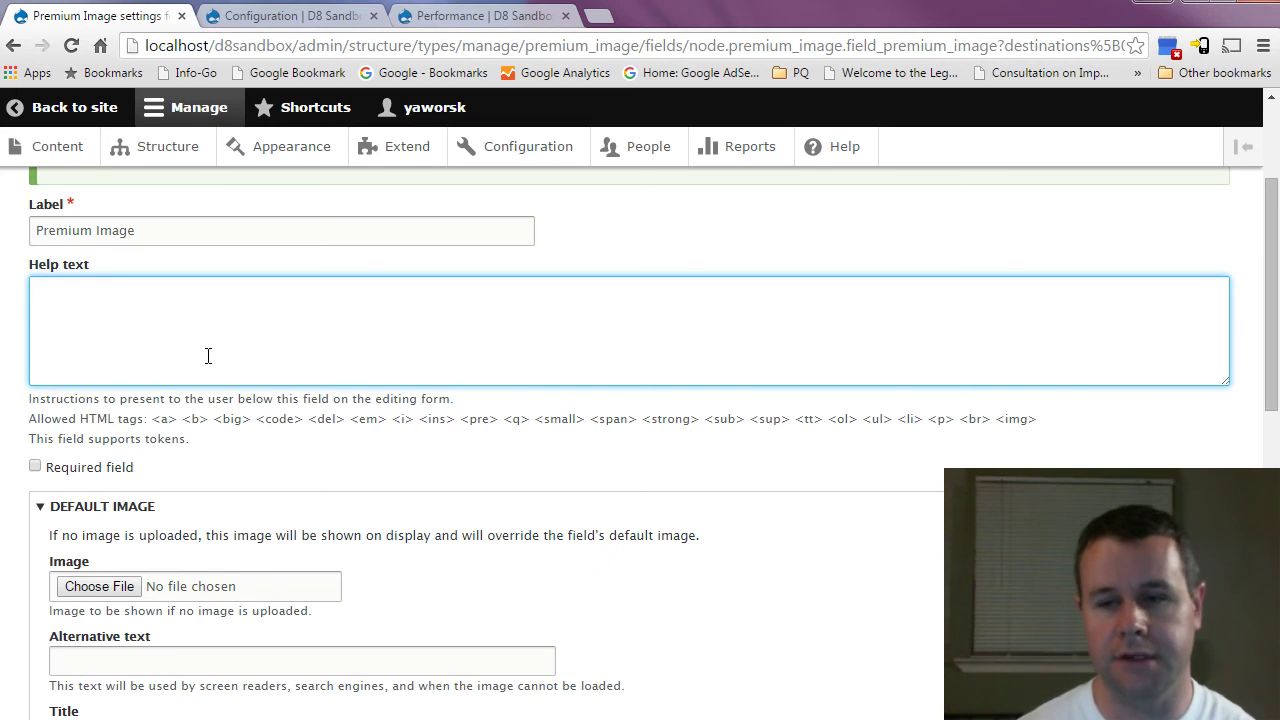
{"action": "type", "text": "T"}
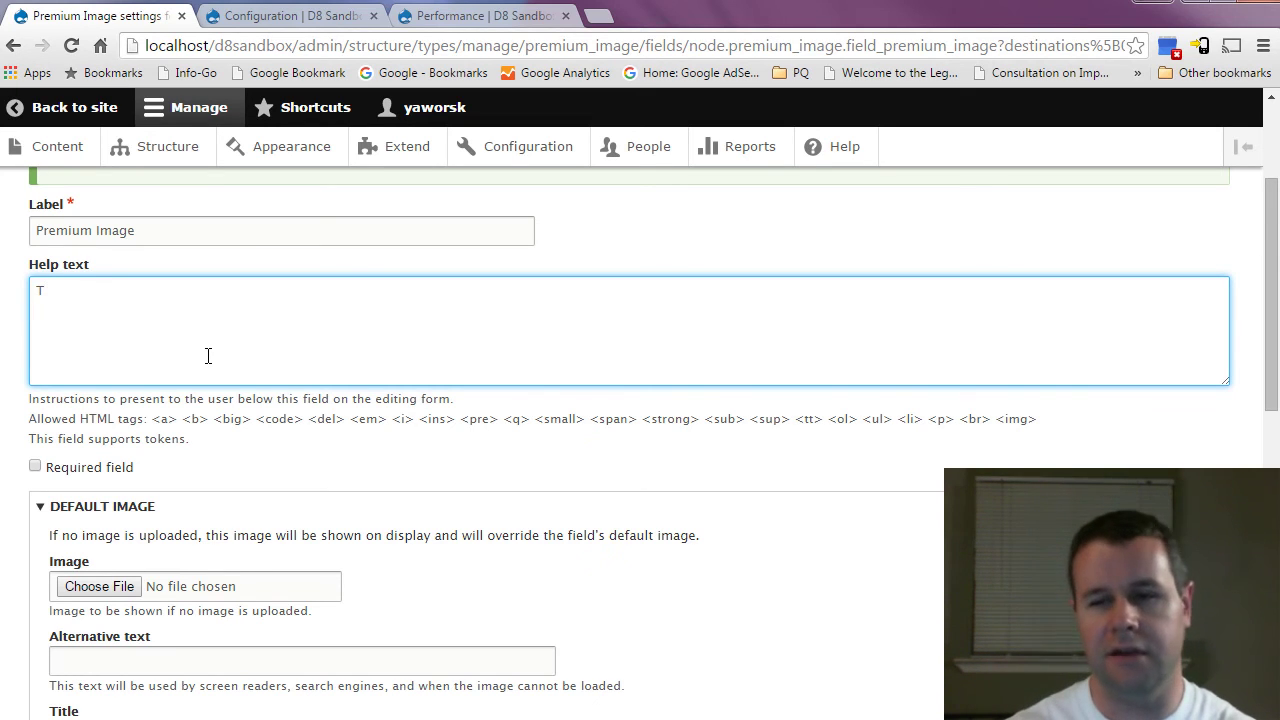
{"action": "type", "text": "his should u"}
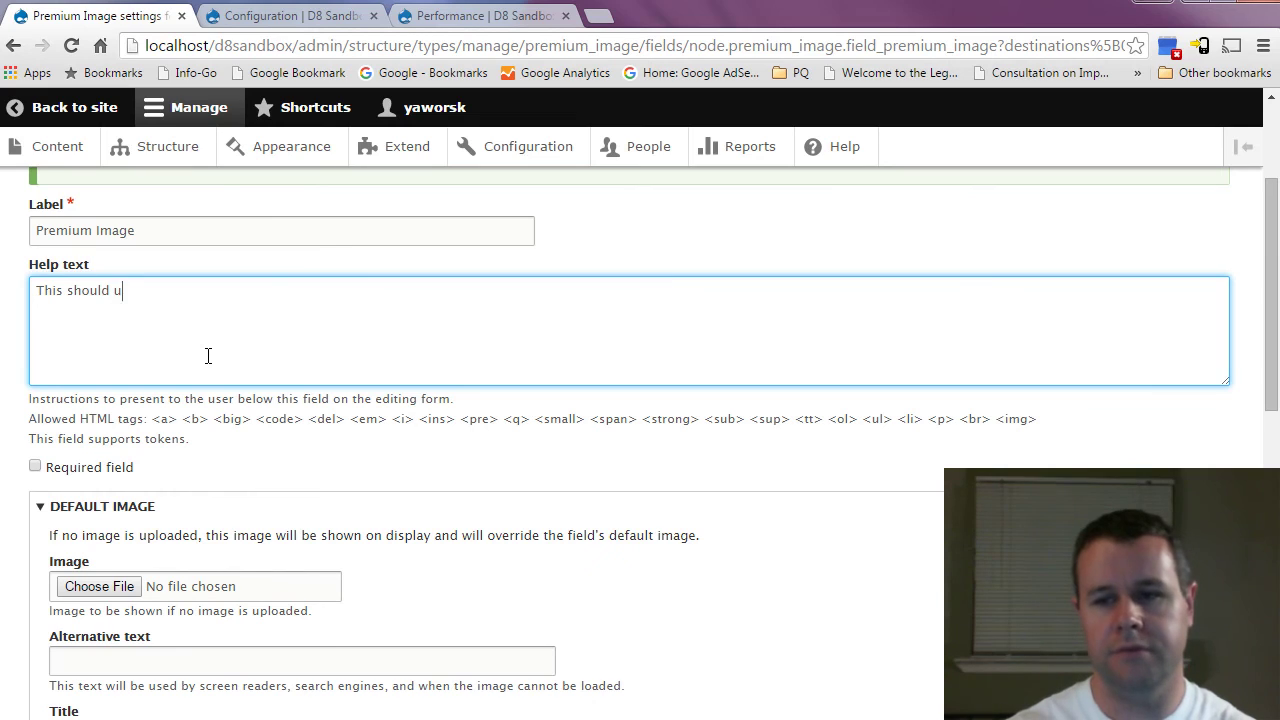
{"action": "key", "text": "BackSpace"}
{"action": "type", "text": "be used to add yo"}
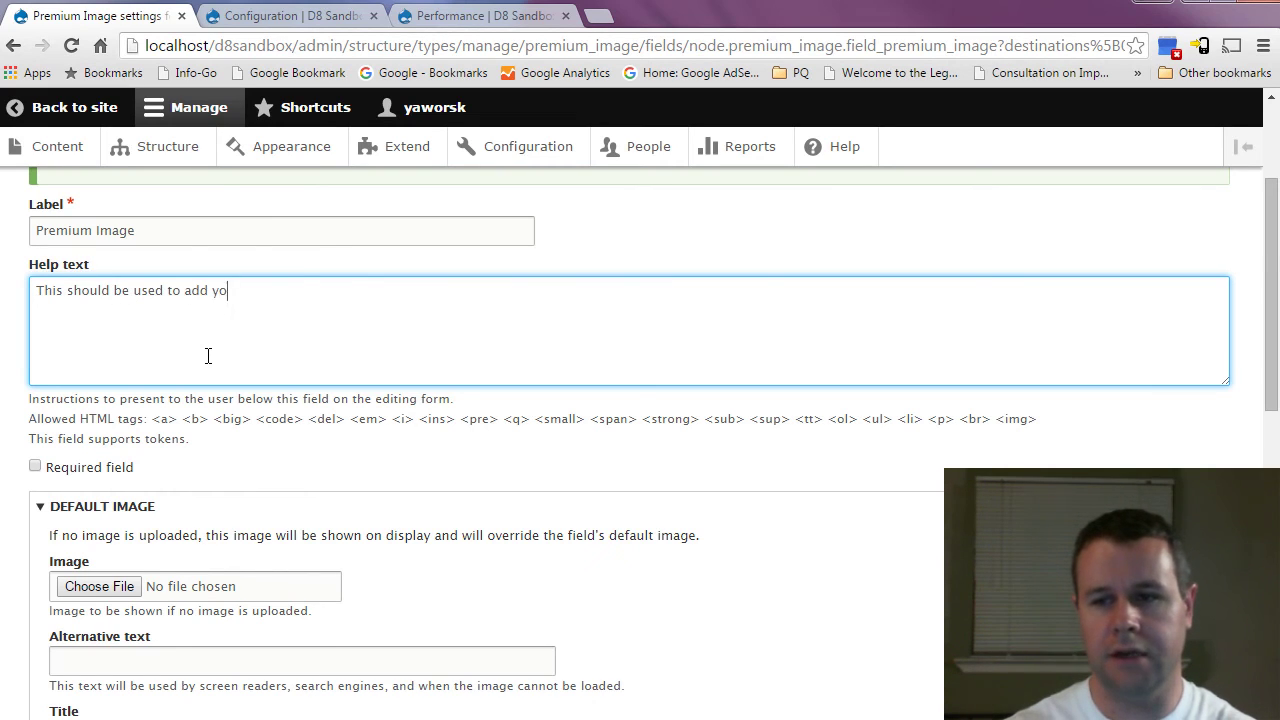
{"action": "type", "text": "ur photos to "}
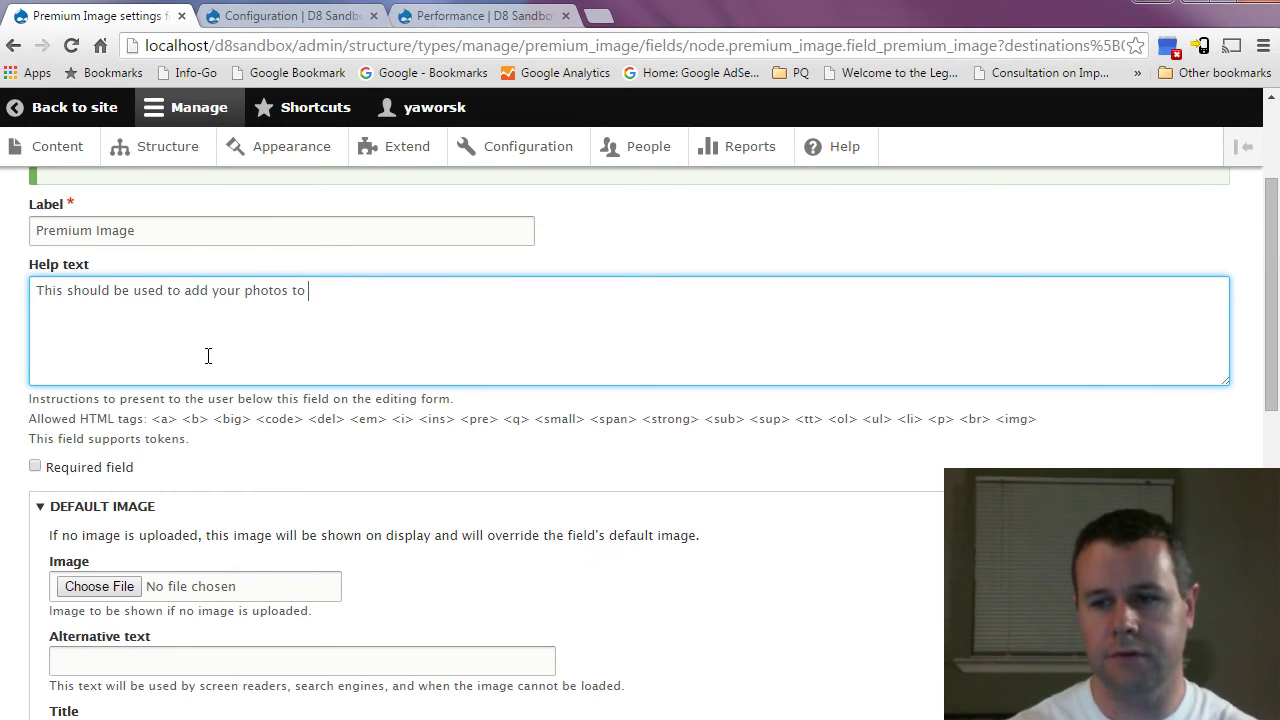
{"action": "type", "text": "be sold."}
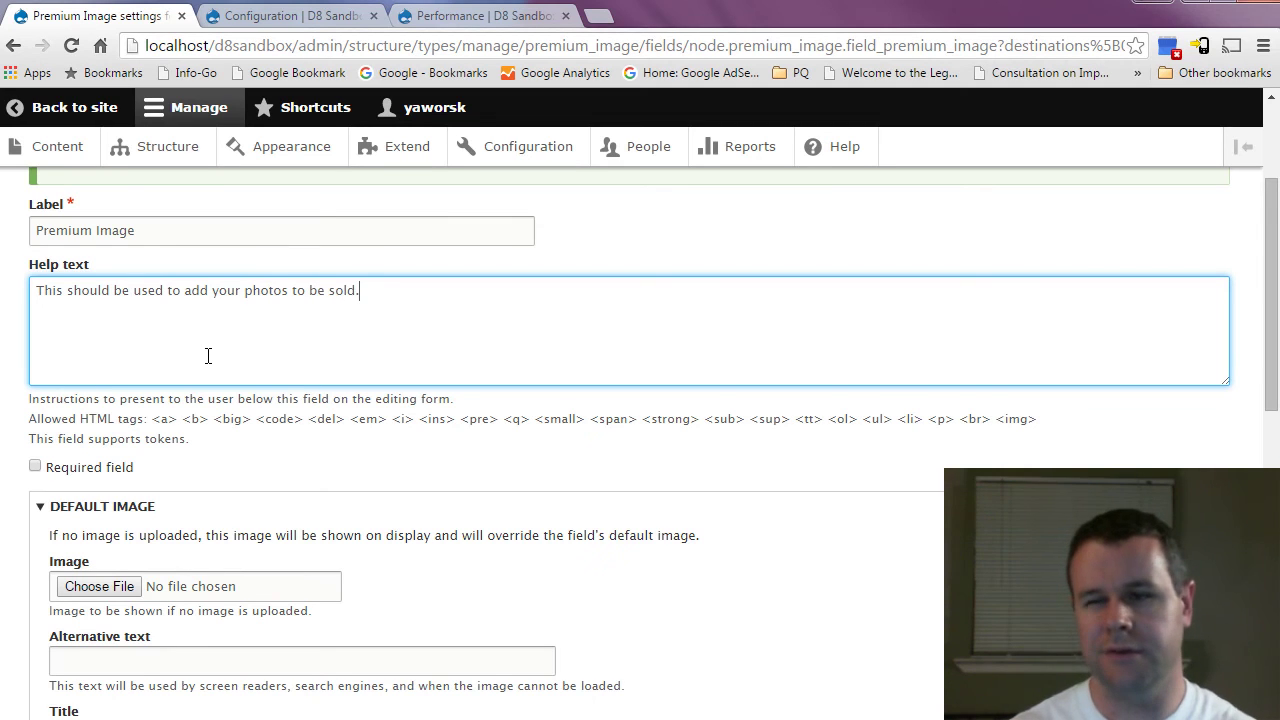
- Make the Premium Image field required and collapse its default image settings
{"action": "scroll", "coordinate": [214, 371], "scroll_direction": "down", "scroll_amount": 1}
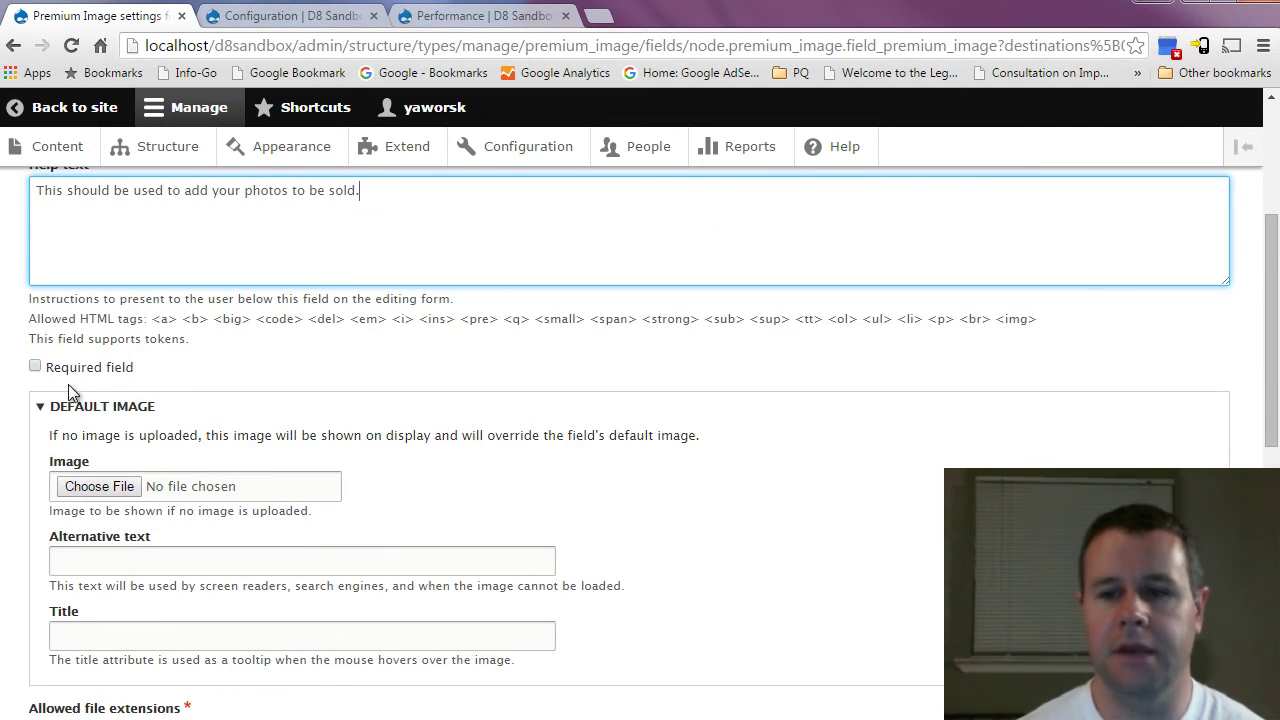
{"action": "left_click", "coordinate": [36, 367]}
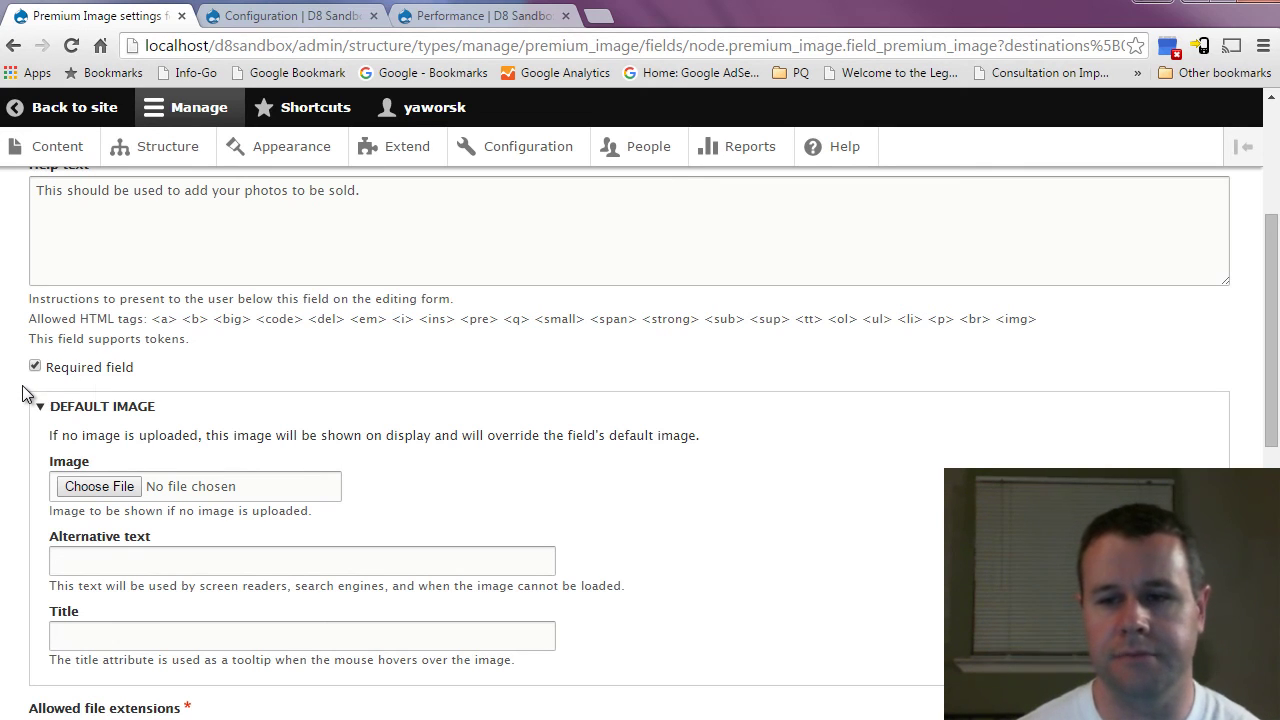
{"action": "scroll", "coordinate": [26, 393], "scroll_direction": "down", "scroll_amount": 2}
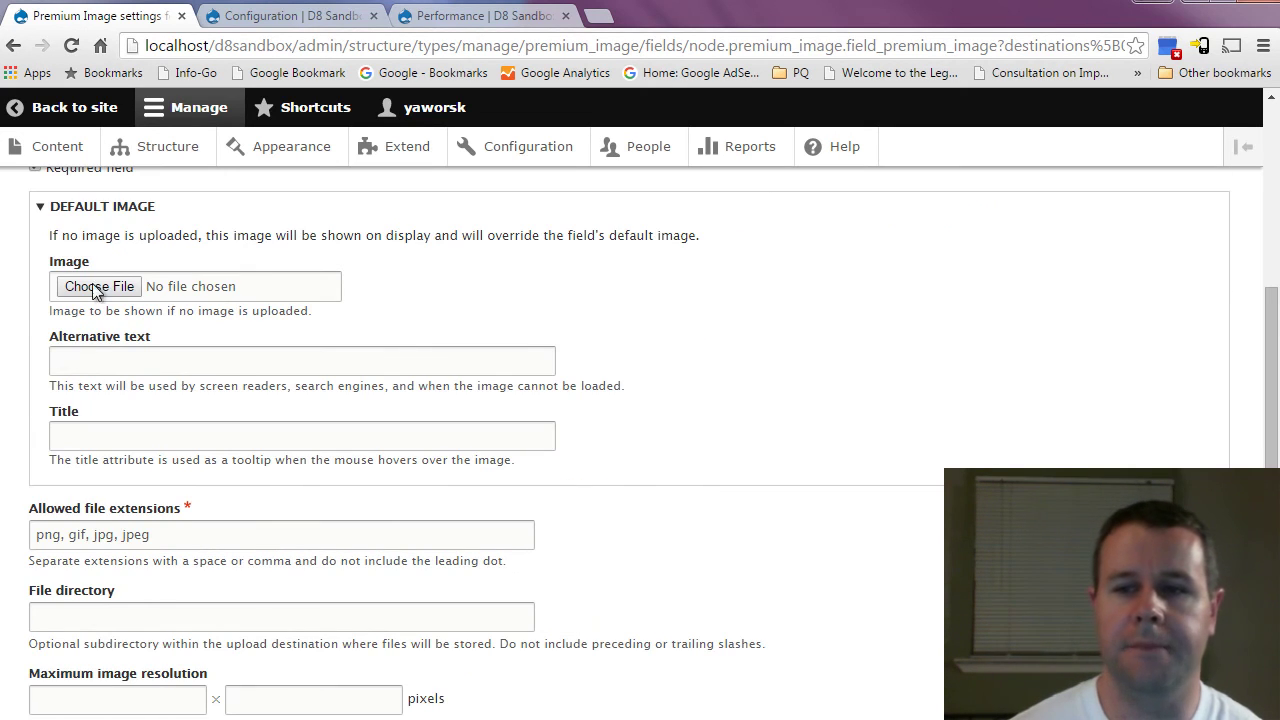
{"action": "left_click", "coordinate": [74, 211]}
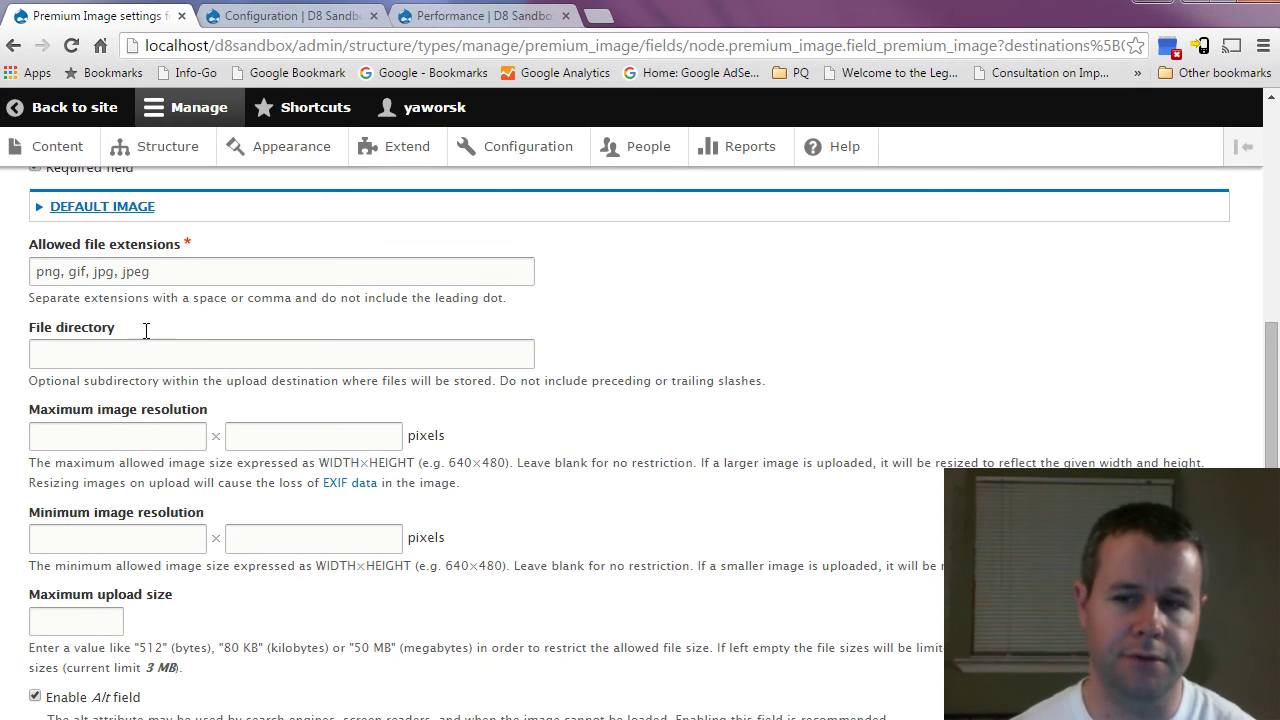
- Set the field's file directory to premium_image
{"action": "left_click", "coordinate": [122, 352]}
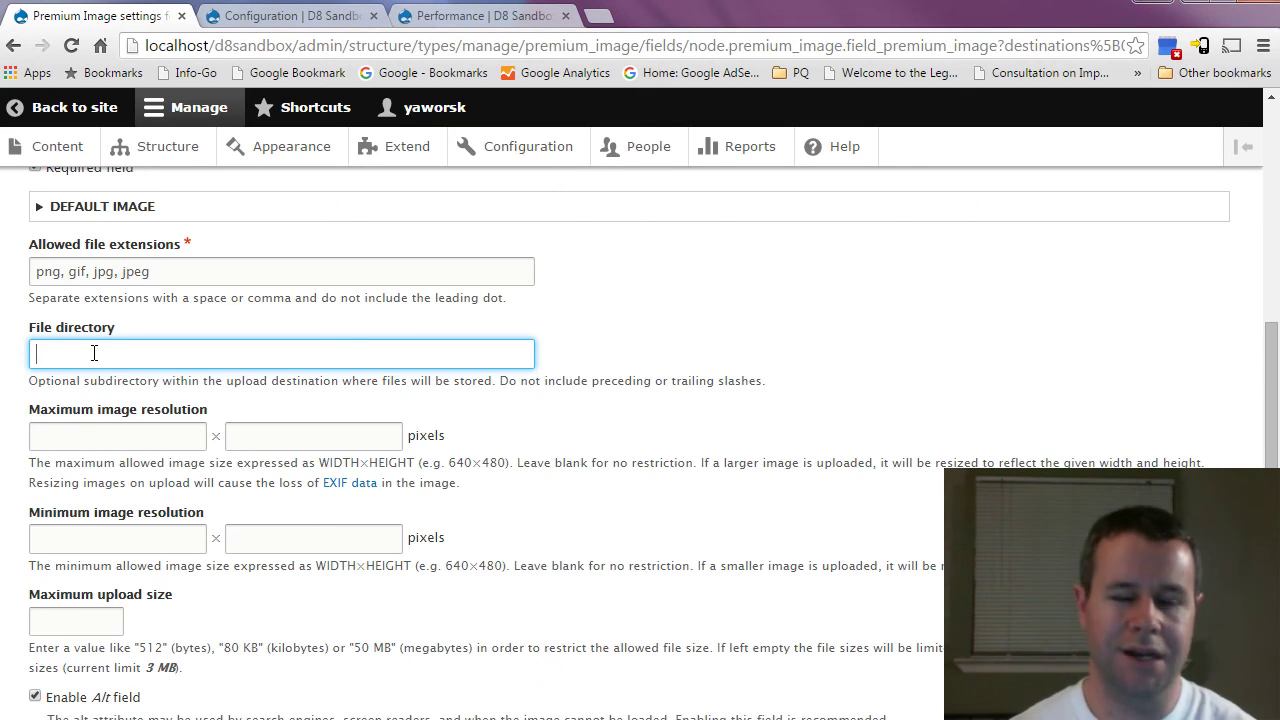
{"action": "type", "text": "premium_image"}
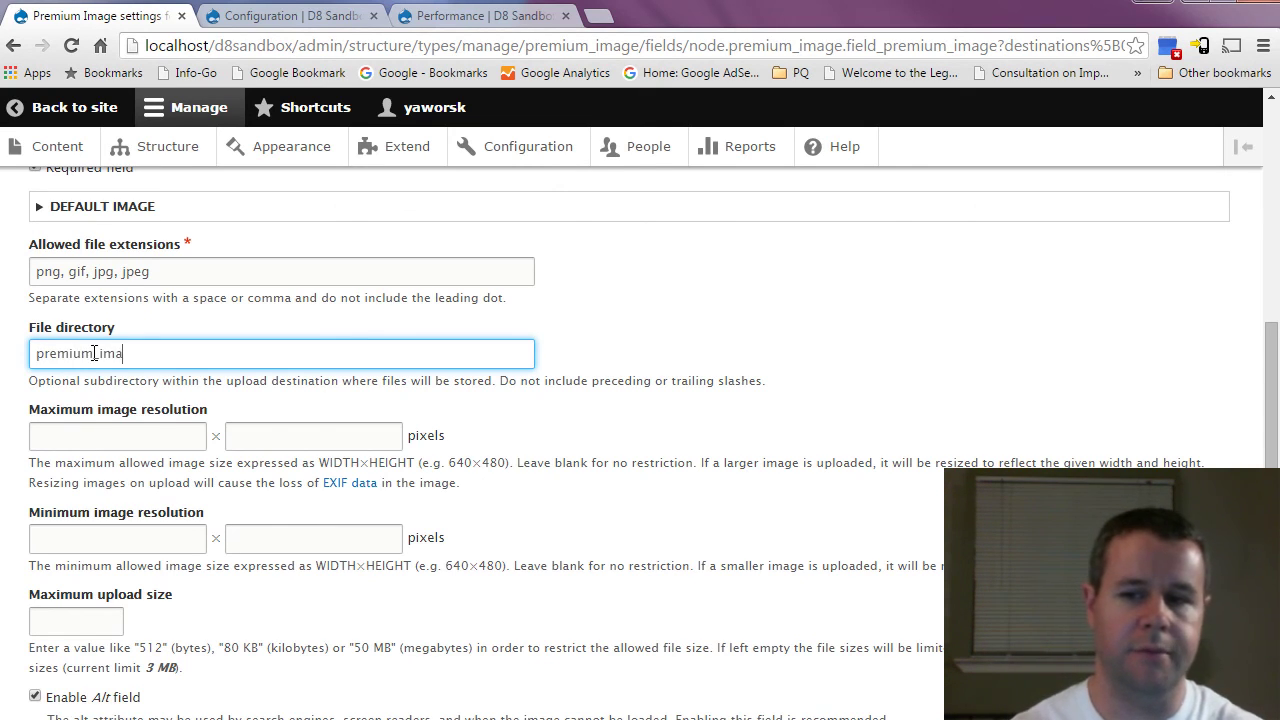
{"action": "left_click", "coordinate": [27, 382]}
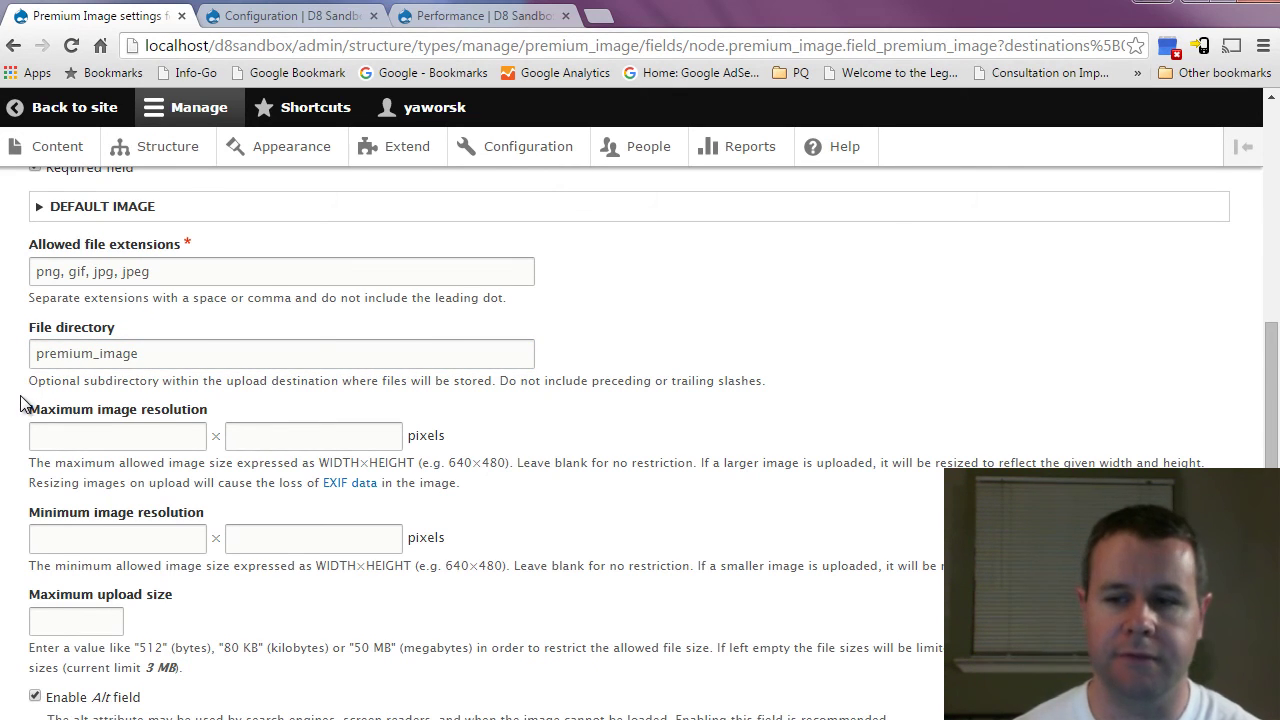
- Review the image resolution options and examine the current limit on the maximum upload size
{"action": "scroll", "coordinate": [25, 400], "scroll_direction": "down", "scroll_amount": 1}
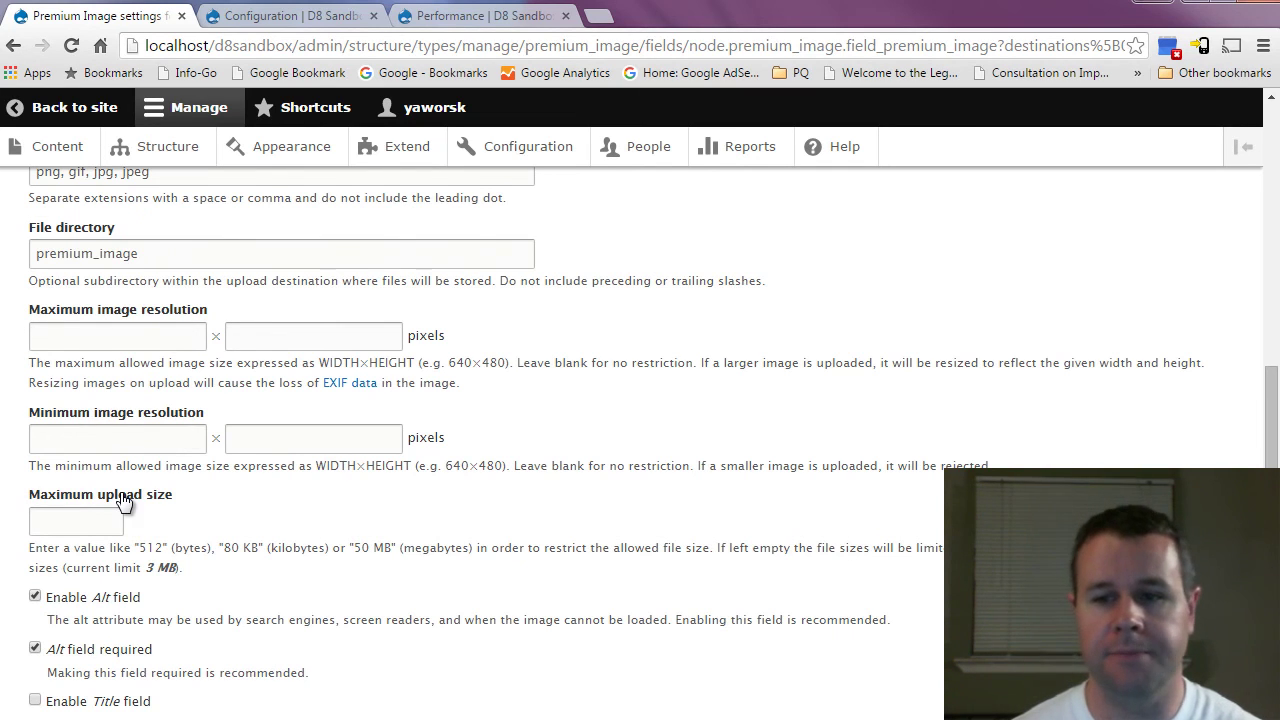
{"action": "scroll", "coordinate": [120, 500], "scroll_direction": "down", "scroll_amount": 1}
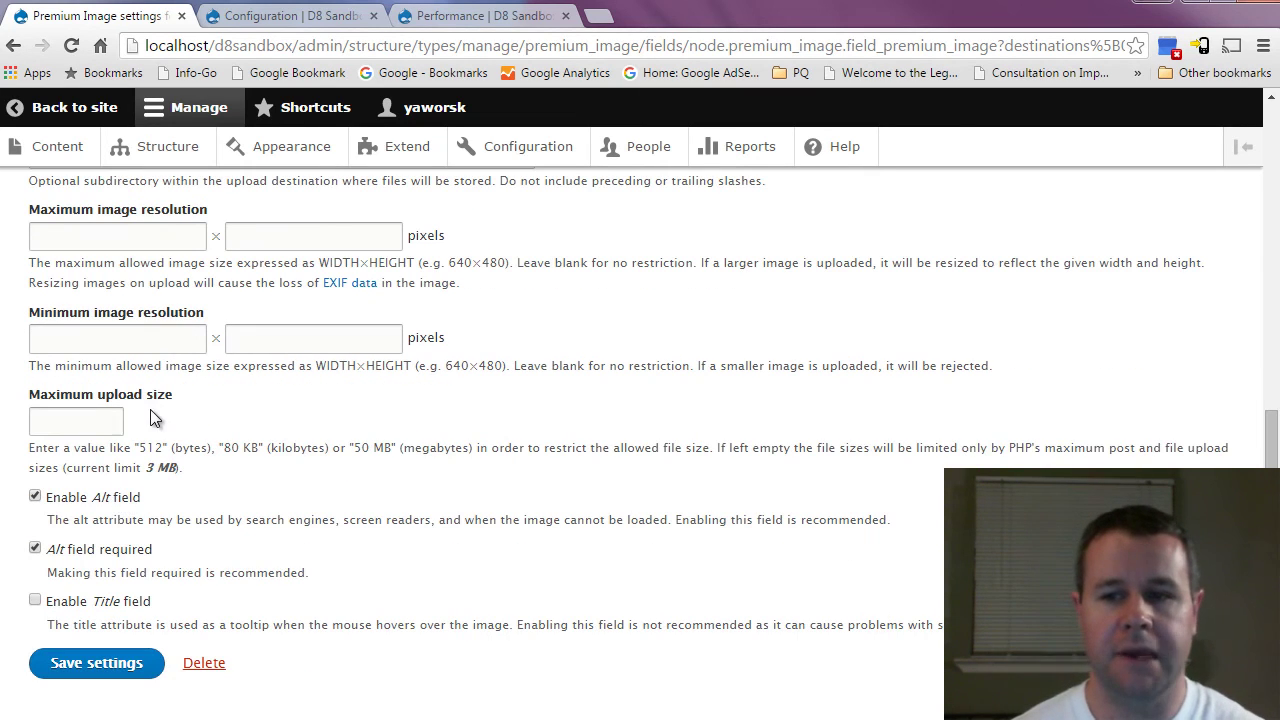
{"action": "left_click_drag", "start_coordinate": [174, 468], "coordinate": [134, 468]}
{"action": "left_click", "coordinate": [172, 475]}
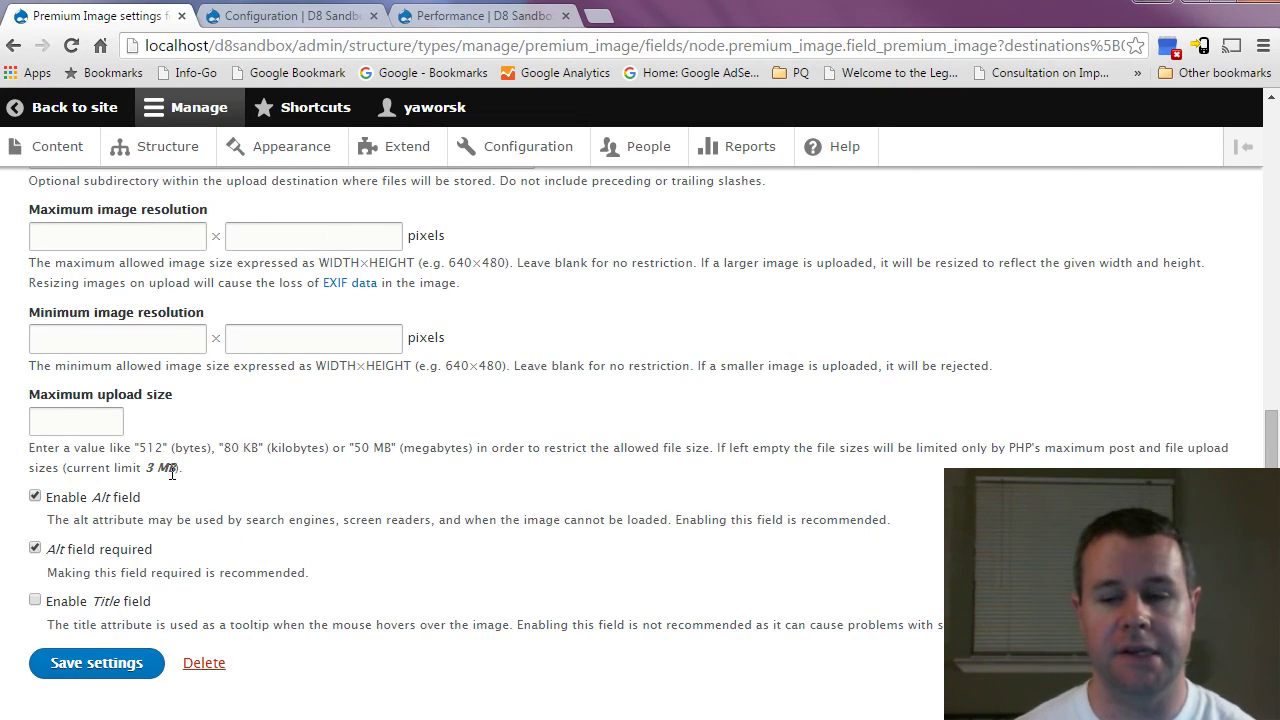
{"action": "left_click_drag", "start_coordinate": [177, 469], "coordinate": [146, 468]}
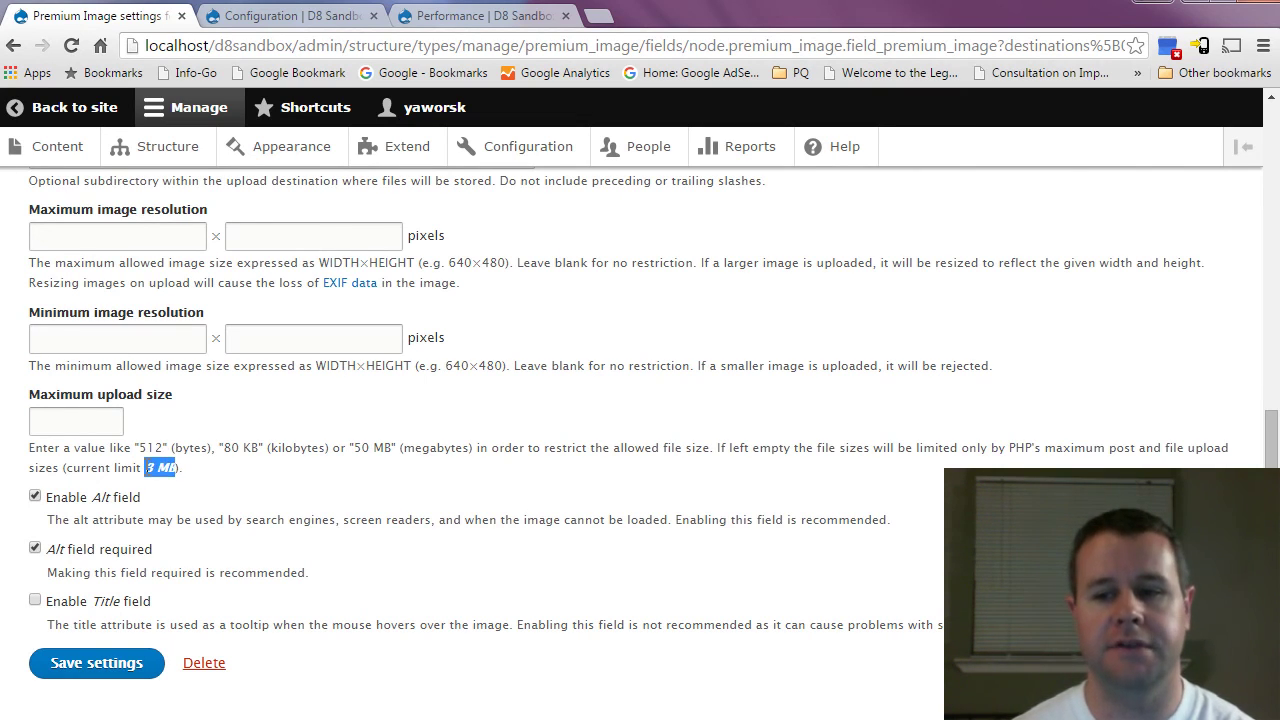
{"action": "left_click", "coordinate": [156, 471]}
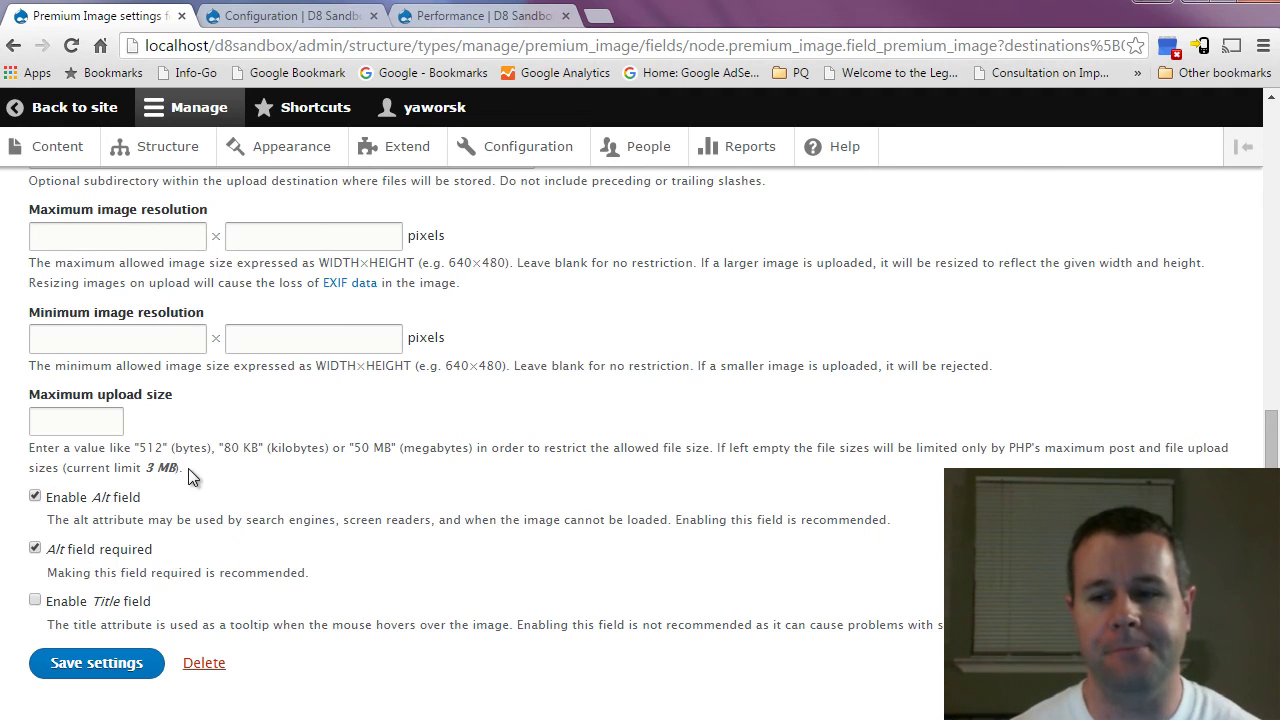
{"action": "left_click_drag", "start_coordinate": [188, 468], "coordinate": [146, 468]}
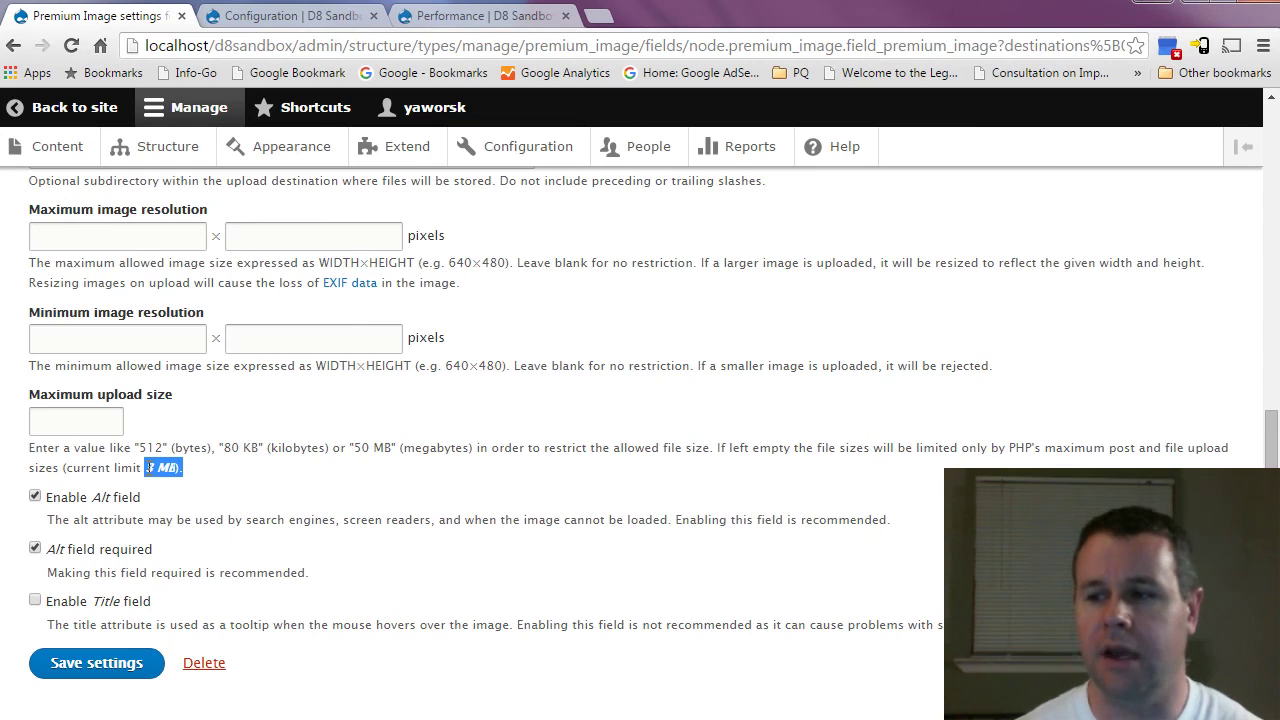
{"action": "left_click", "coordinate": [160, 470]}
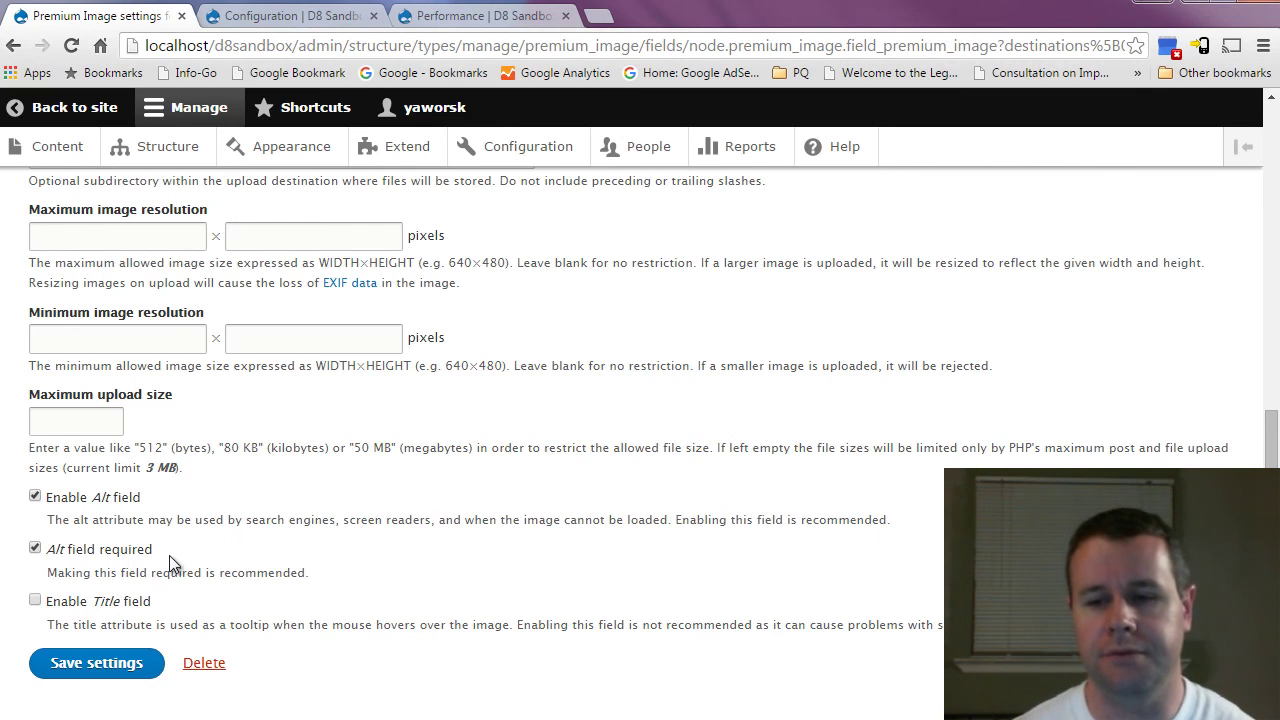
- Enable the image's Title field, make it required, and save the Premium Image field configuration
{"action": "scroll", "coordinate": [150, 556], "scroll_direction": "down", "scroll_amount": 1}
{"action": "left_click", "coordinate": [105, 553]}
{"action": "left_click", "coordinate": [75, 610]}
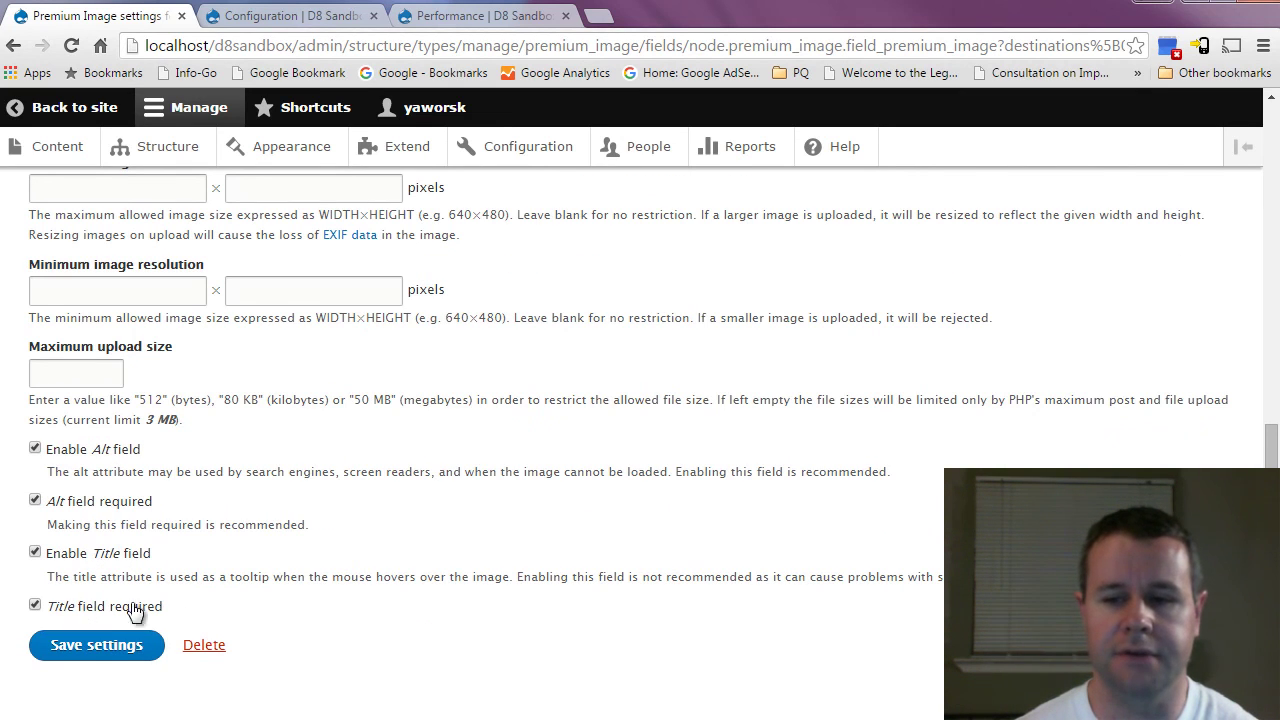
{"action": "left_click", "coordinate": [90, 656]}
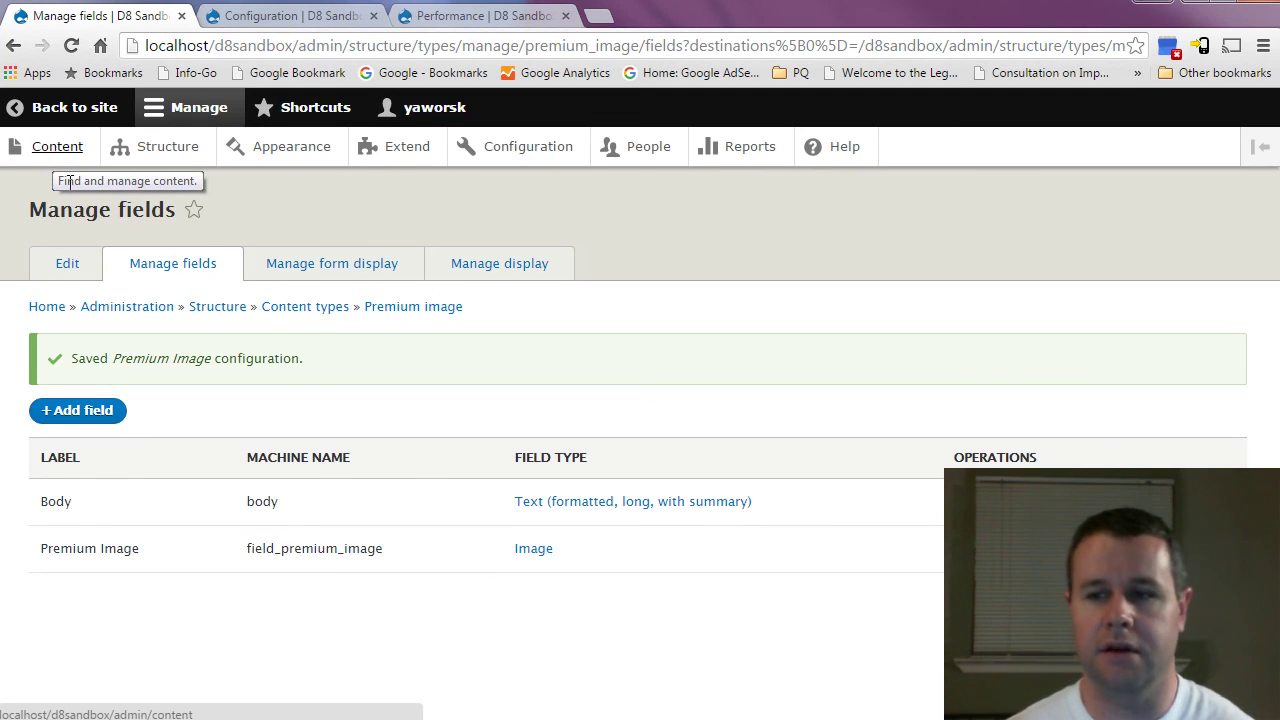
- Review the fields and widgets in the Premium Image content type's form display
{"action": "left_click", "coordinate": [343, 264]}
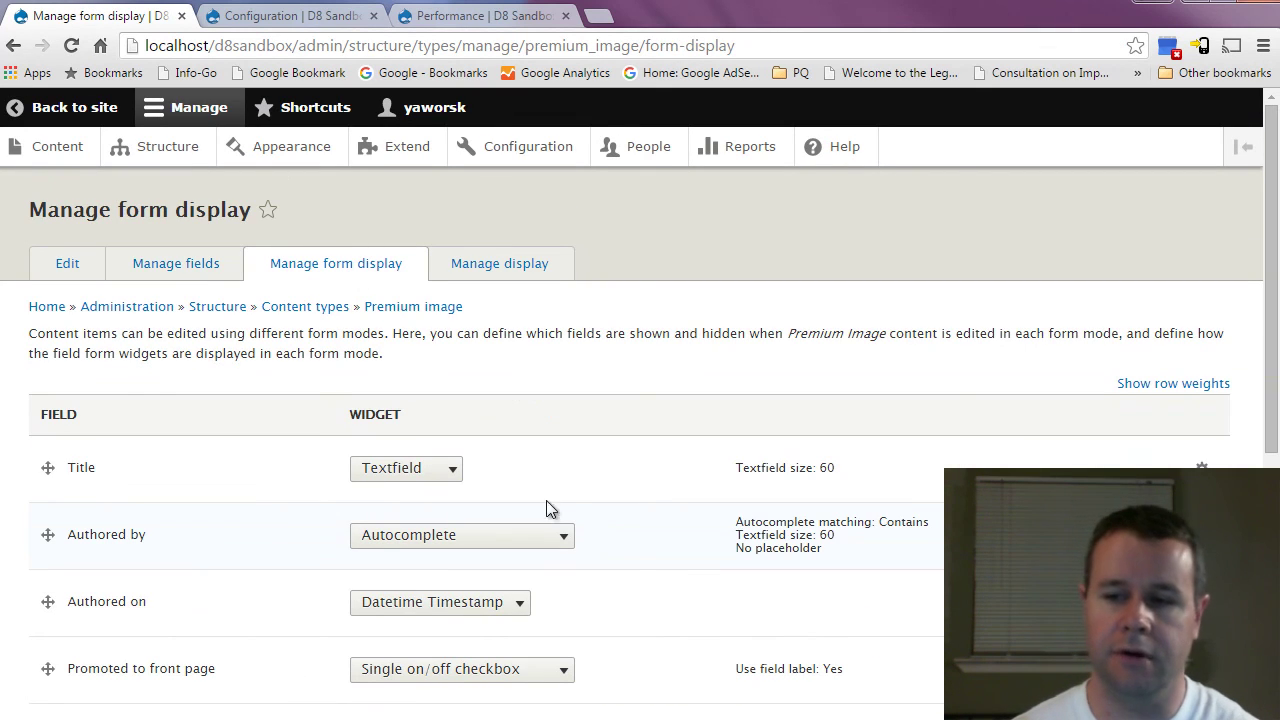
{"action": "scroll", "coordinate": [576, 500], "scroll_direction": "down", "scroll_amount": 1}
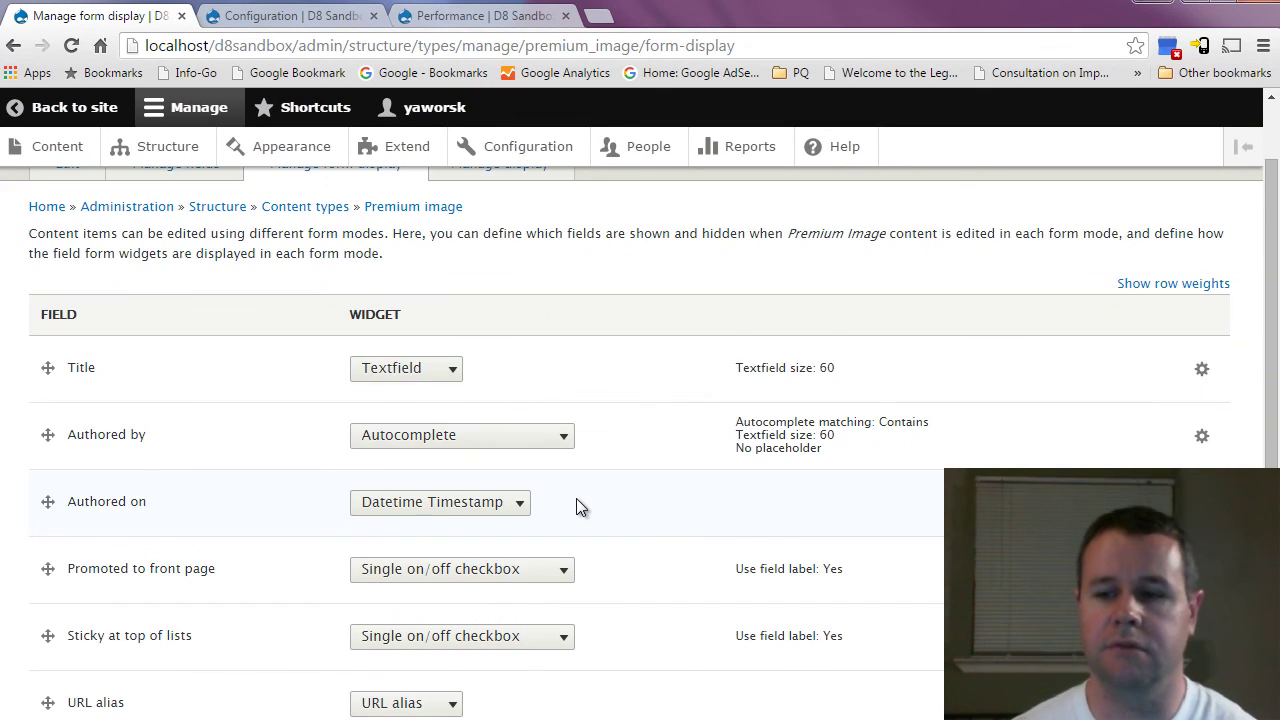
{"action": "scroll", "coordinate": [576, 507], "scroll_direction": "down", "scroll_amount": 1}
{"action": "scroll", "coordinate": [577, 505], "scroll_direction": "up", "scroll_amount": 2}
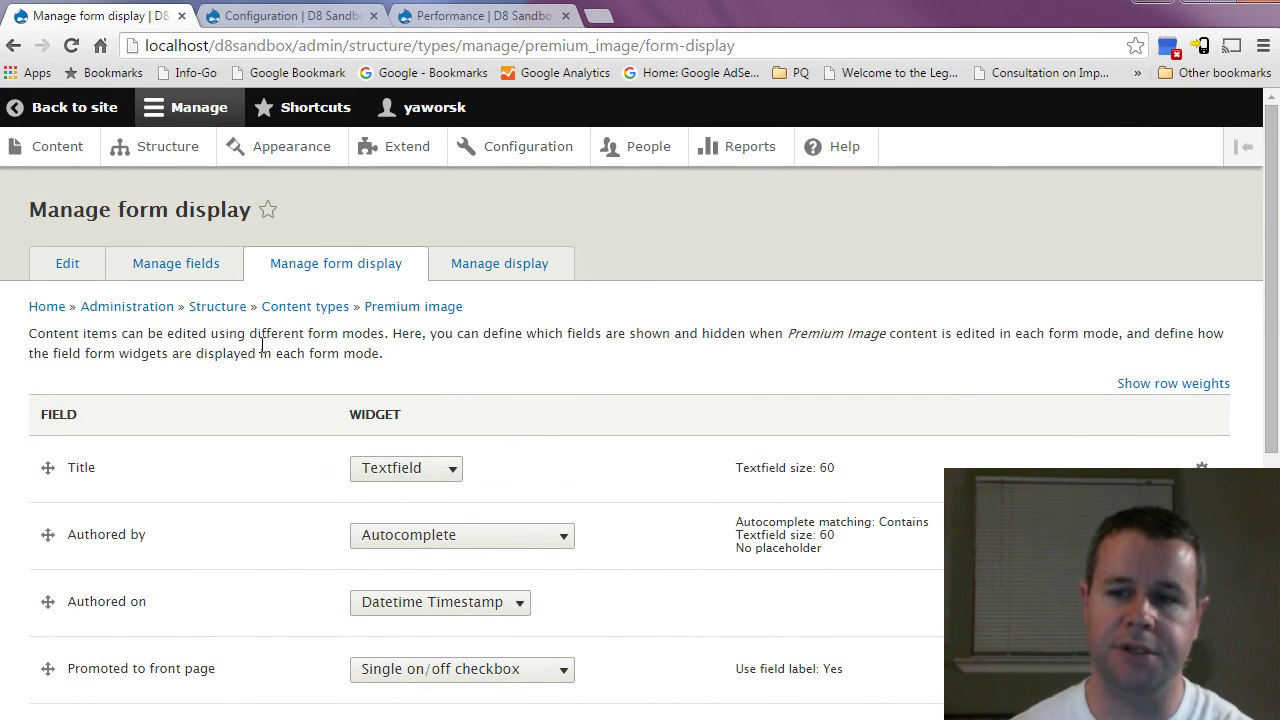
- Start adding a new content item of the Premium Image type from the site's content administration
{"action": "left_click", "coordinate": [42, 150]}
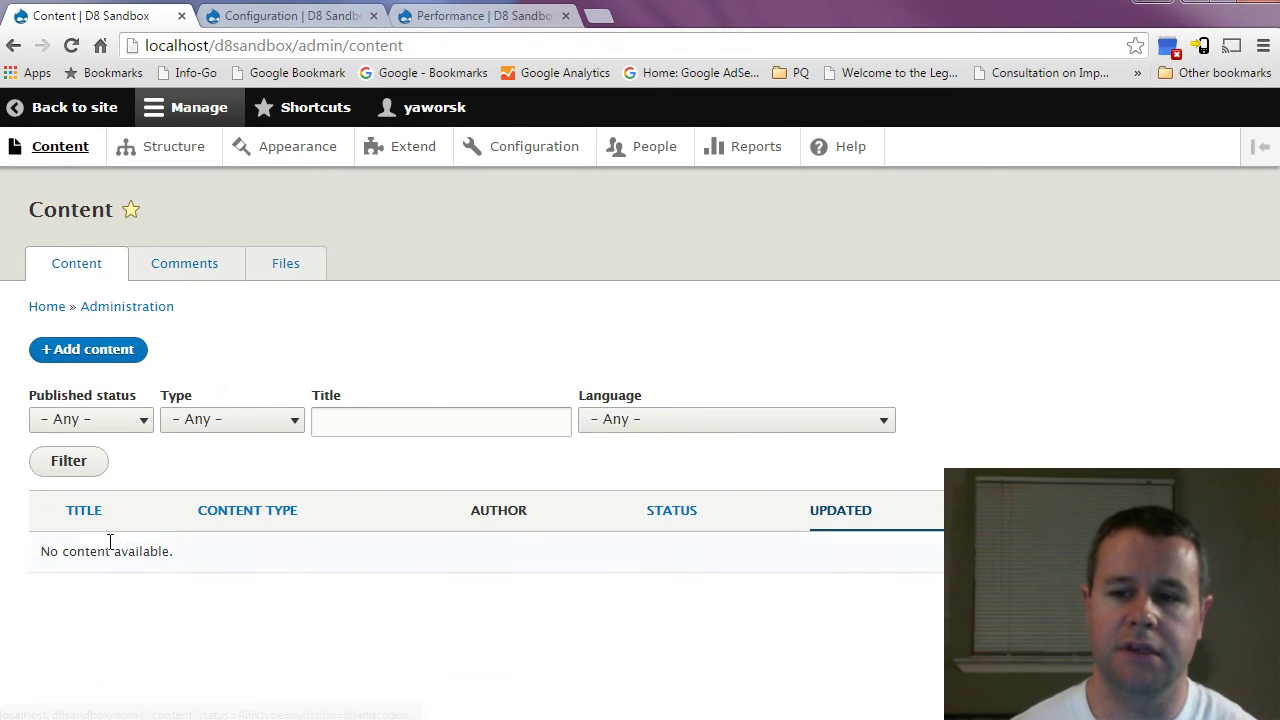
{"action": "left_click", "coordinate": [99, 348]}
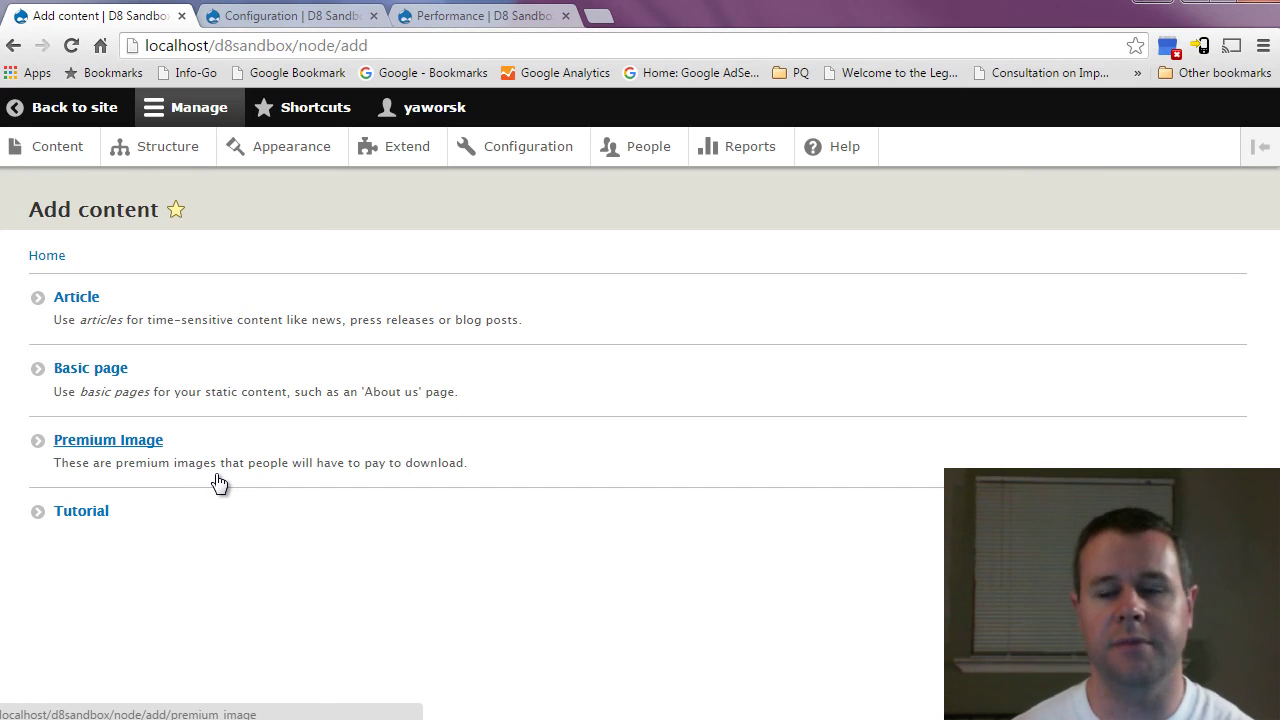
{"action": "left_click", "coordinate": [127, 446]}
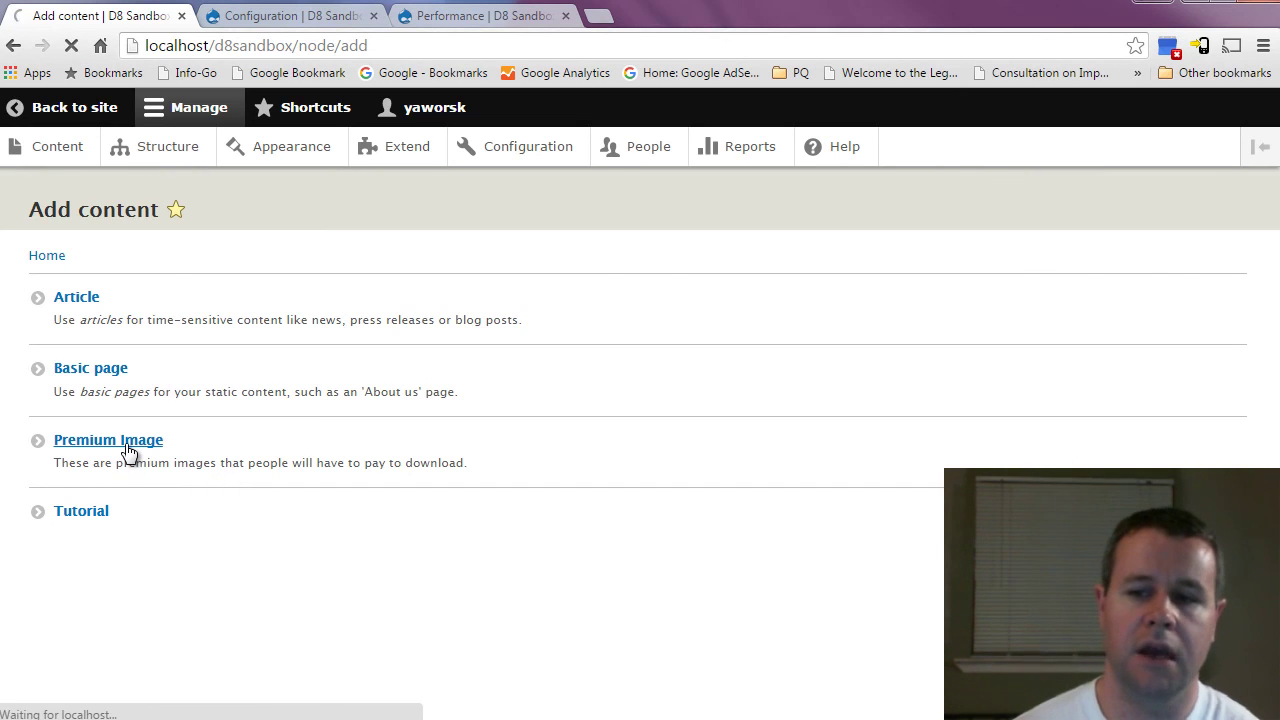
{"action": "scroll", "coordinate": [221, 399], "scroll_direction": "down", "scroll_amount": 1}
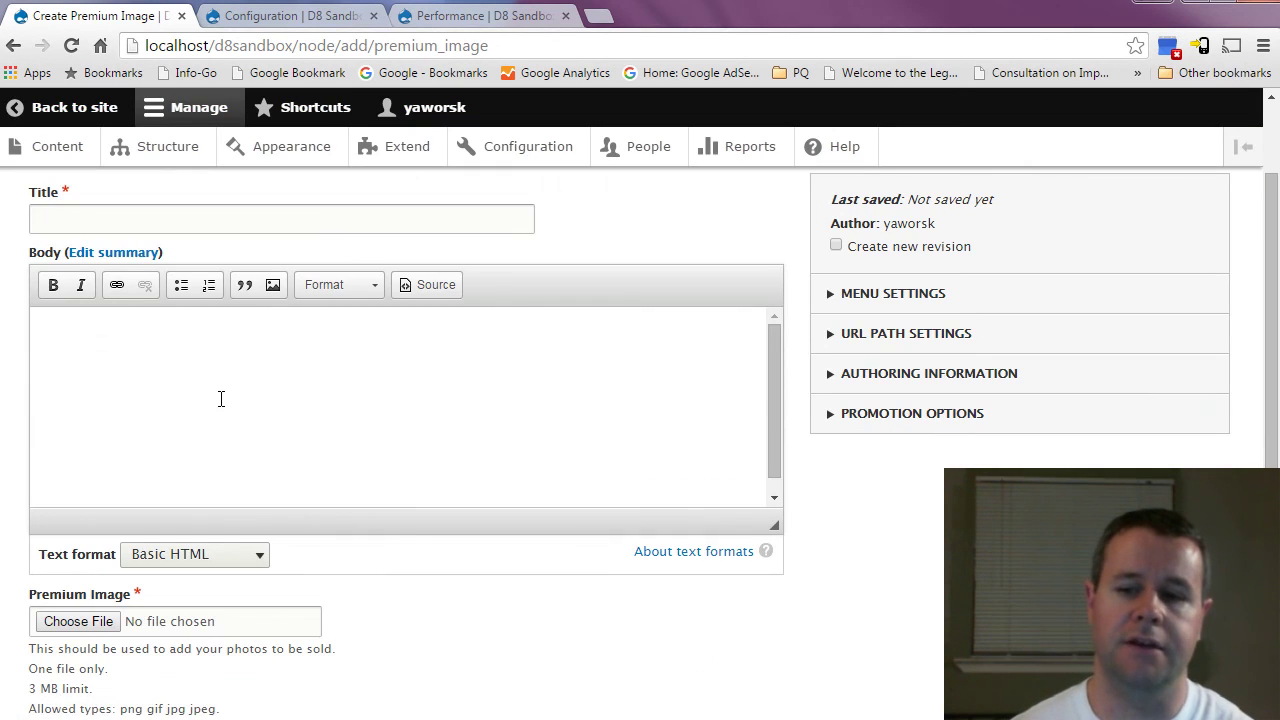
{"action": "scroll", "coordinate": [409, 374], "scroll_direction": "up", "scroll_amount": 1}
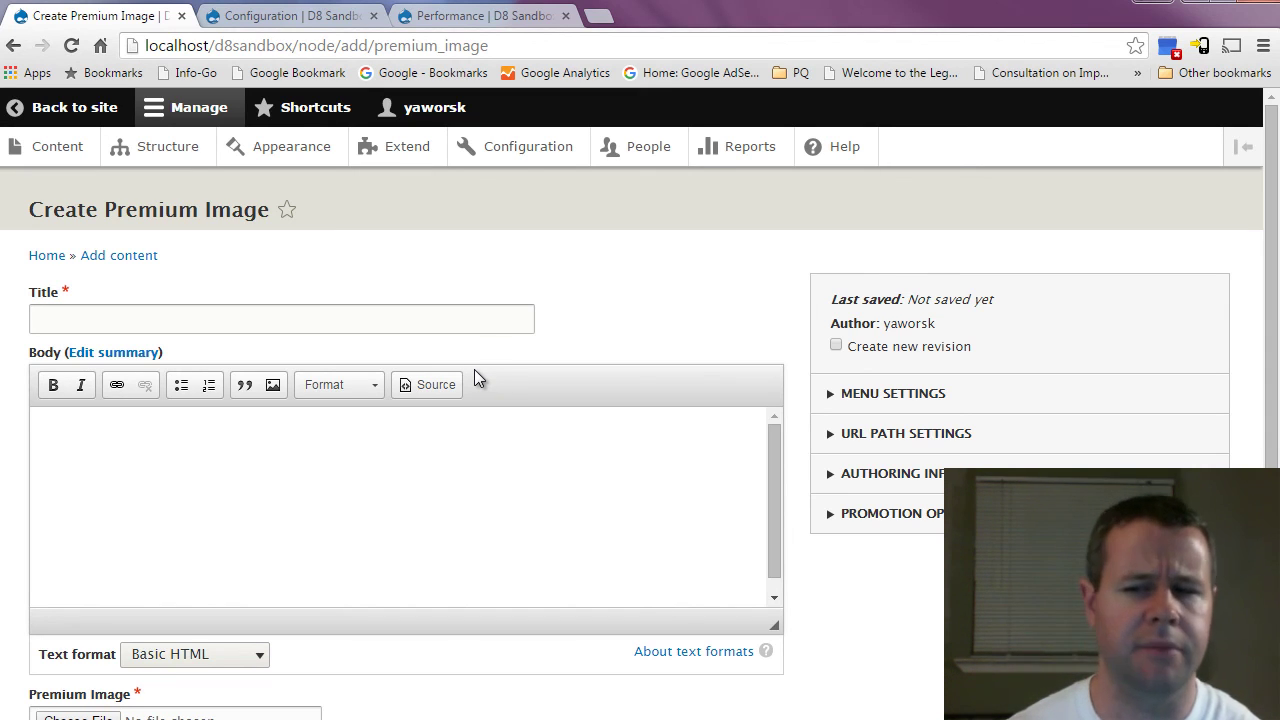
- Examine the Title, Body and Premium Image upload fields on the new content form
{"action": "left_click", "coordinate": [203, 328]}
{"action": "left_click", "coordinate": [121, 443]}
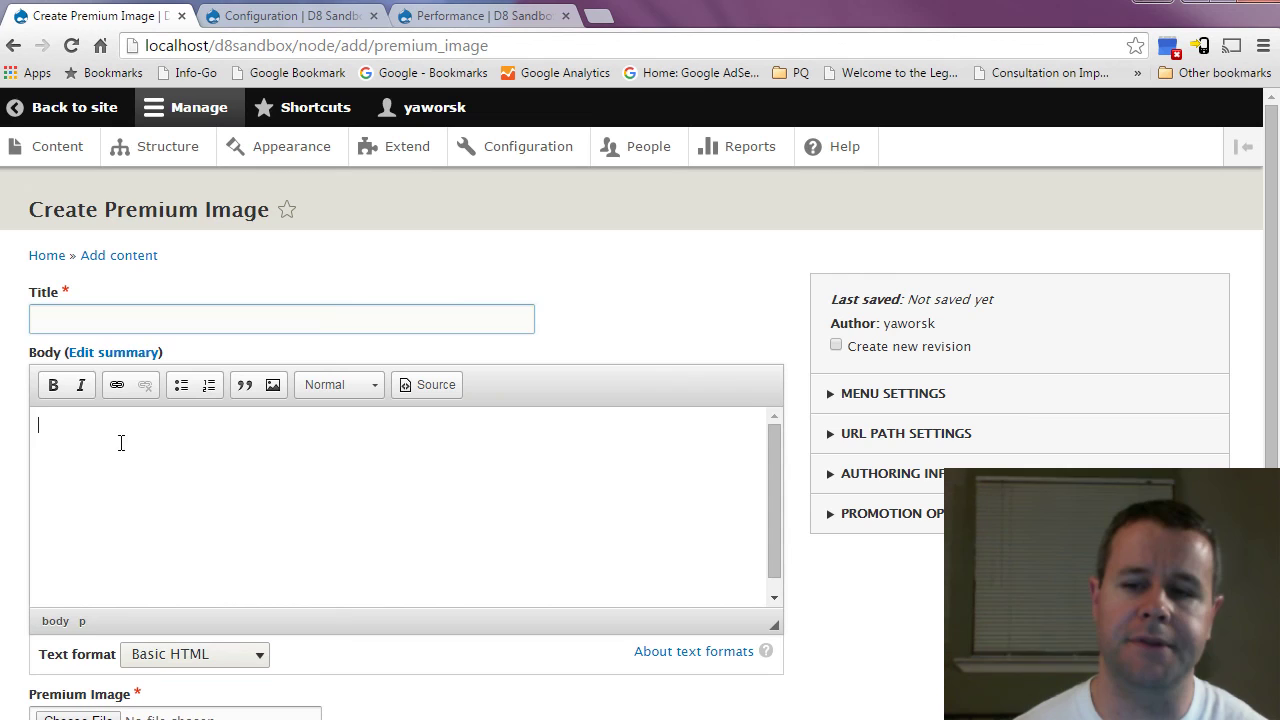
{"action": "left_click", "coordinate": [63, 317]}
{"action": "left_click", "coordinate": [64, 455]}
{"action": "scroll", "coordinate": [117, 451], "scroll_direction": "down", "scroll_amount": 2}
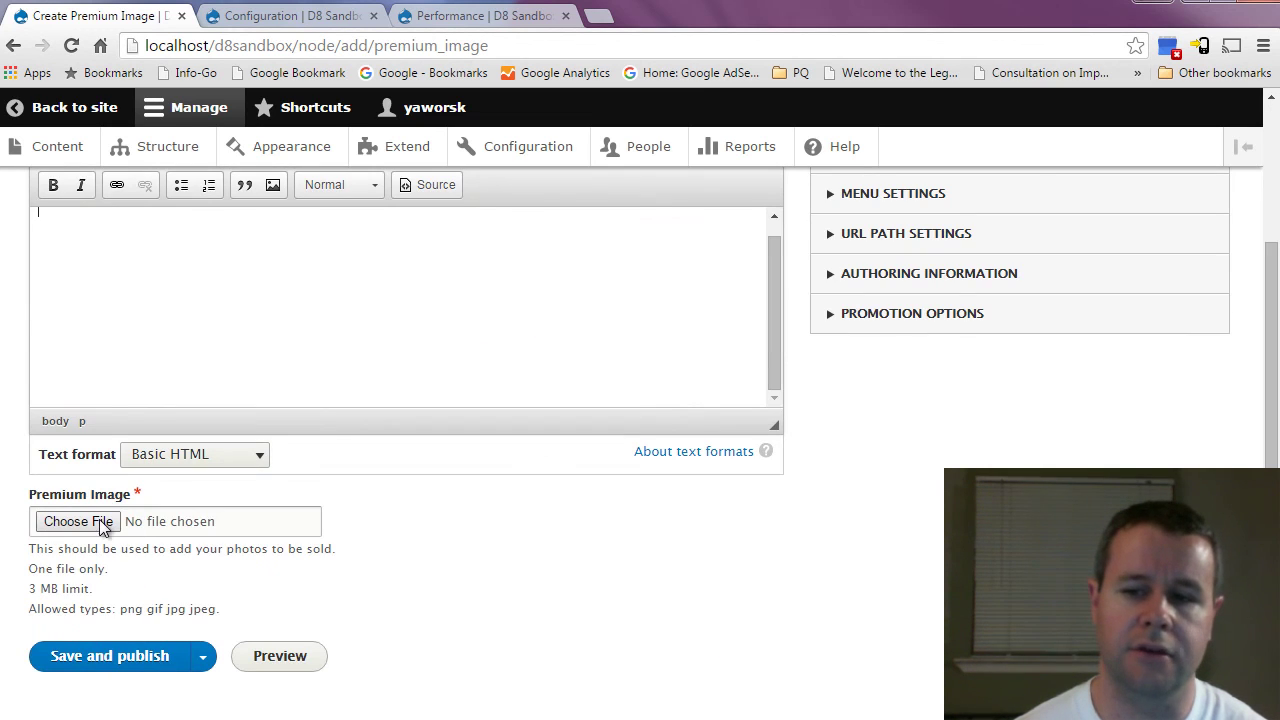